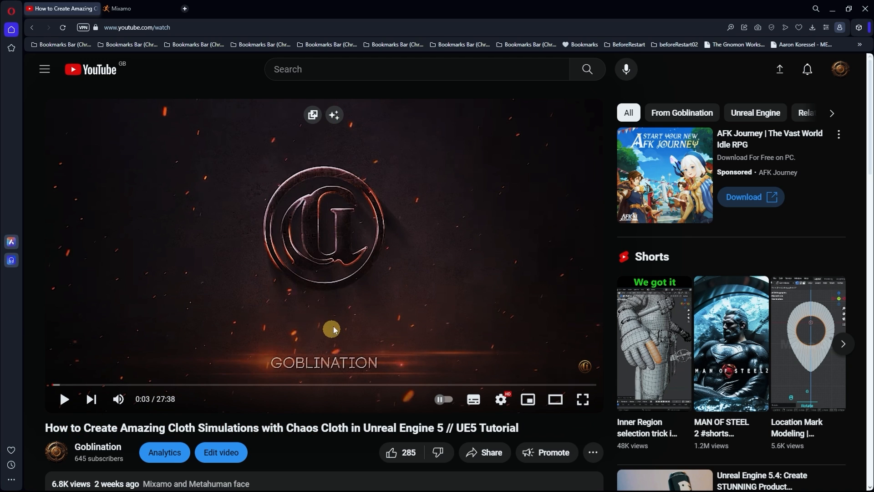
Step: Read the viewer comments under the cloth simulation video, including the reply thread about skirt physics
scroll(344, 296, down, 6)
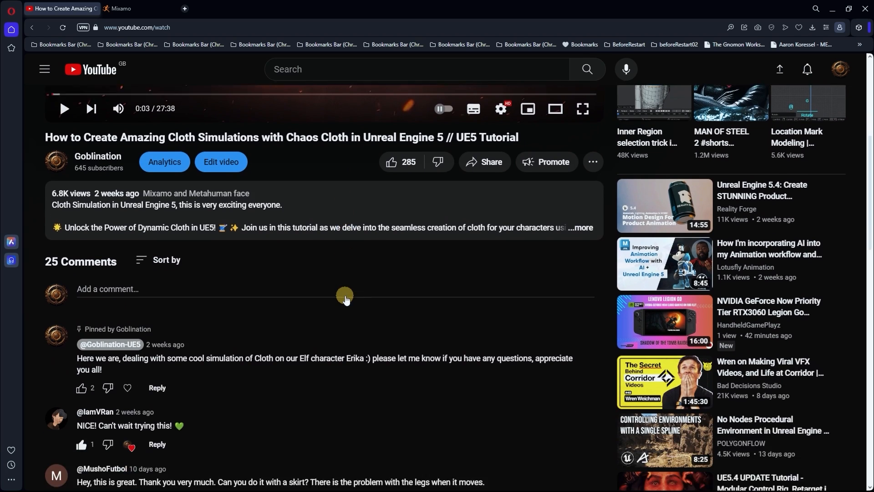
scroll(345, 297, down, 4)
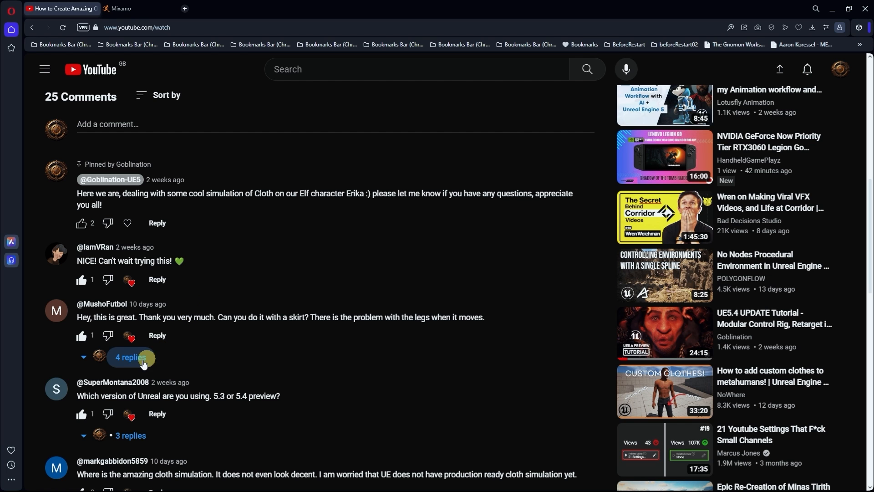
click(130, 357)
scroll(222, 347, down, 4)
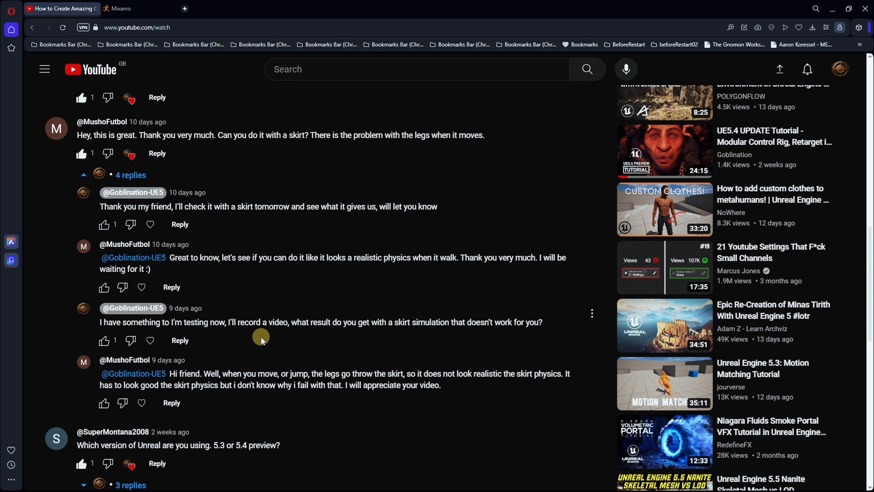
scroll(256, 331, down, 1)
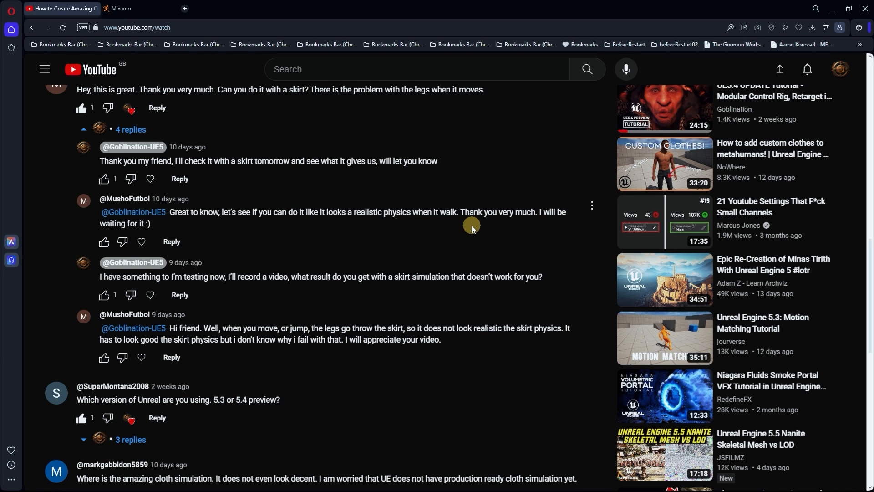
scroll(349, 264, up, 5)
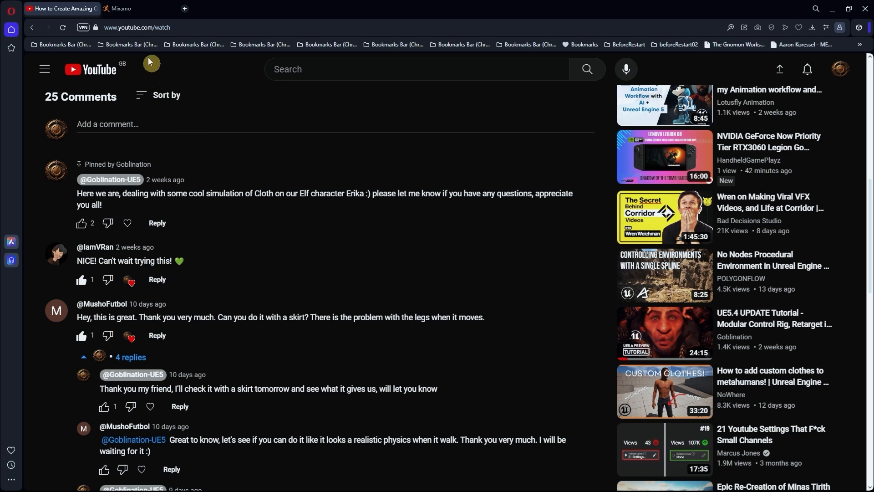
Step: Switch to Mixamo, search the characters for "xbot", load X Bot and check its download settings without downloading
click(122, 8)
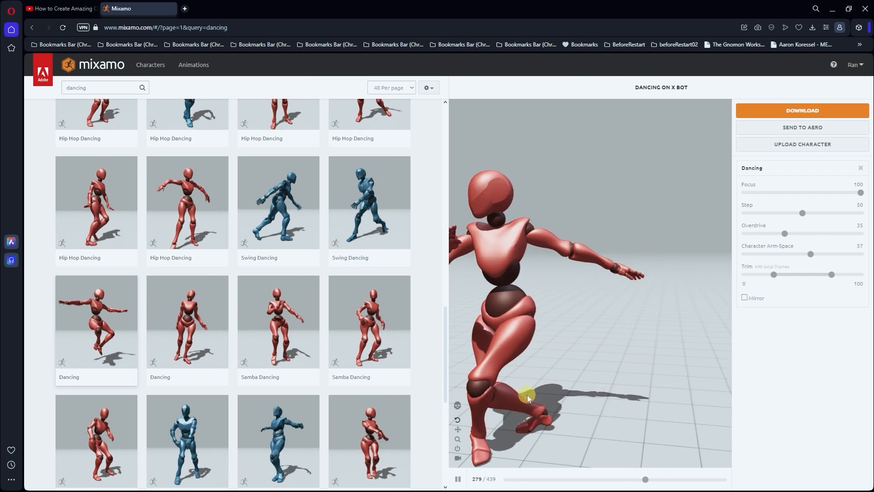
click(140, 66)
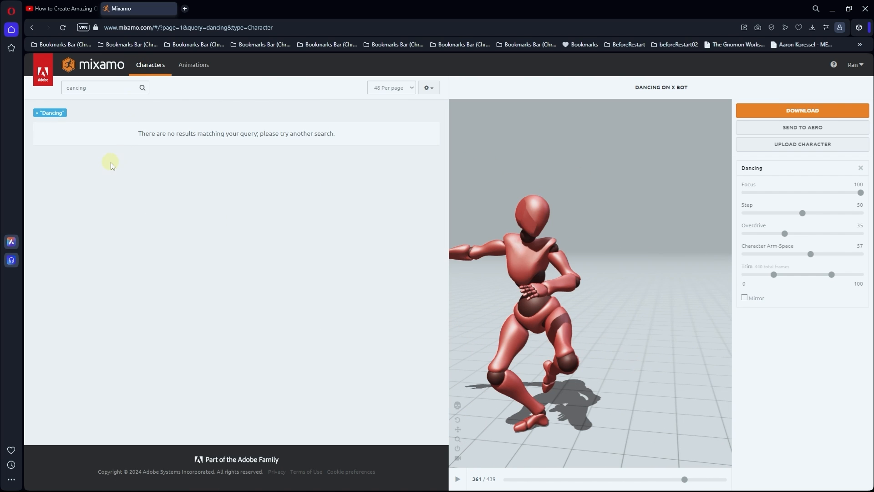
click(48, 116)
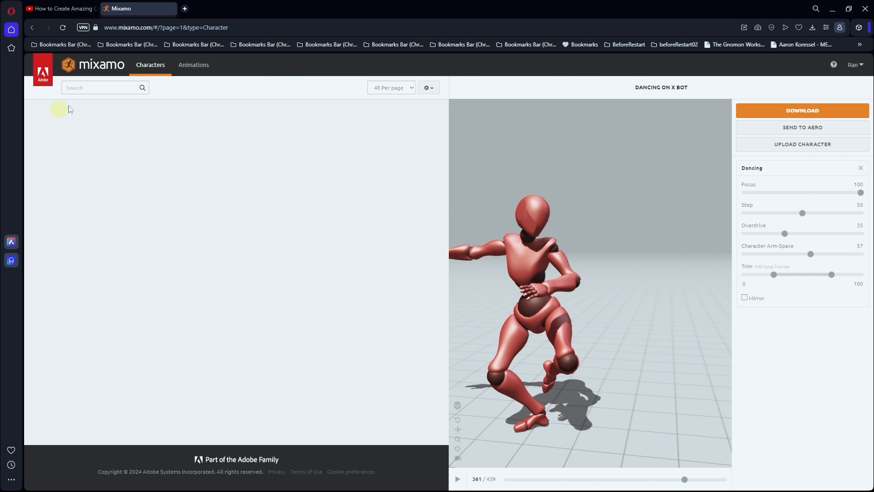
click(91, 89)
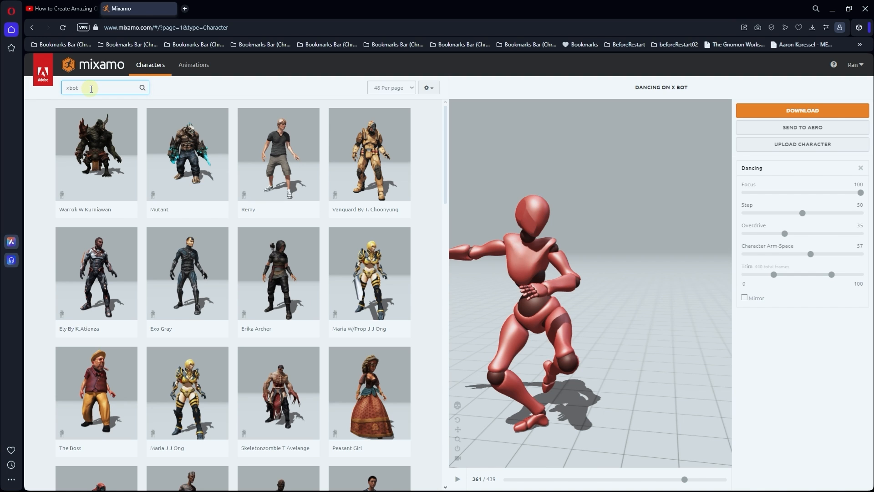
key(Return)
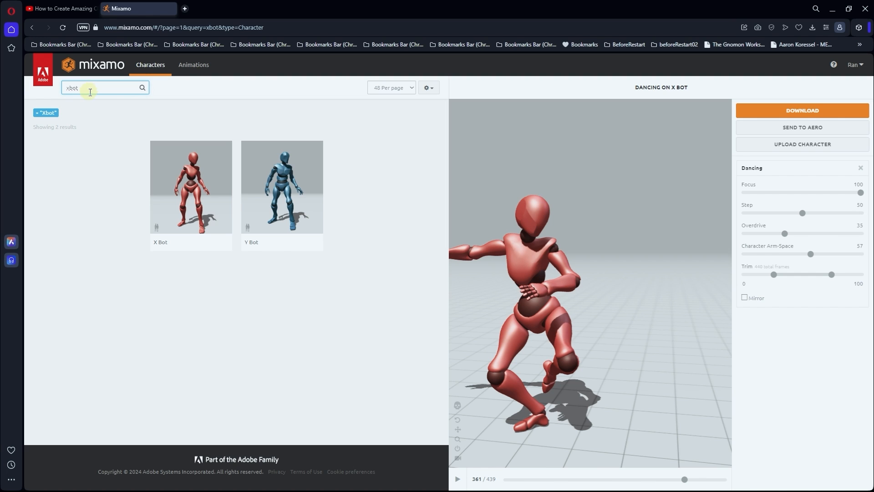
click(180, 162)
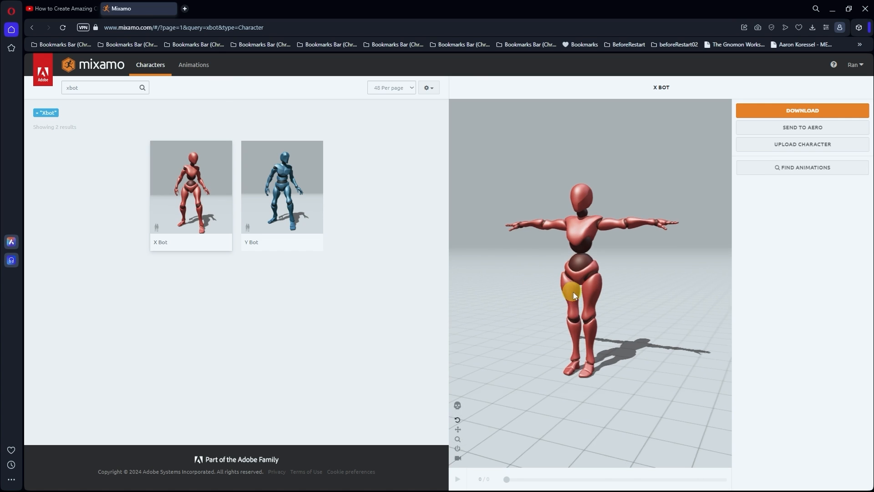
click(814, 111)
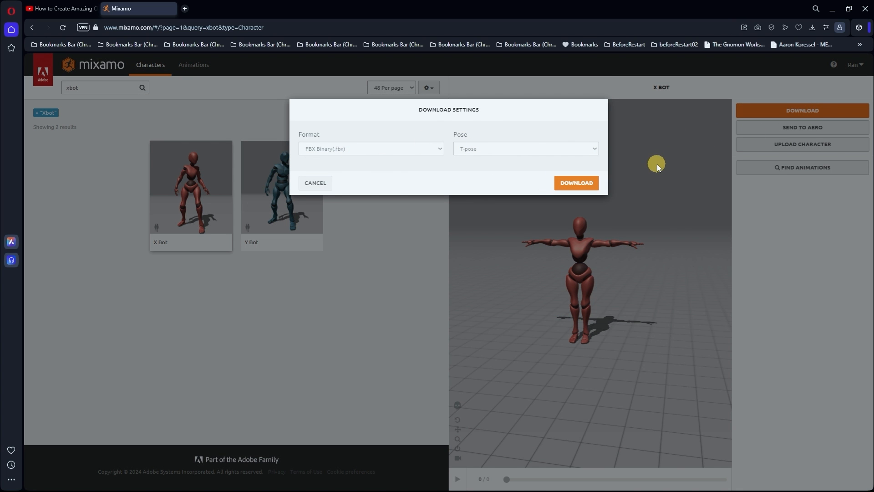
click(315, 181)
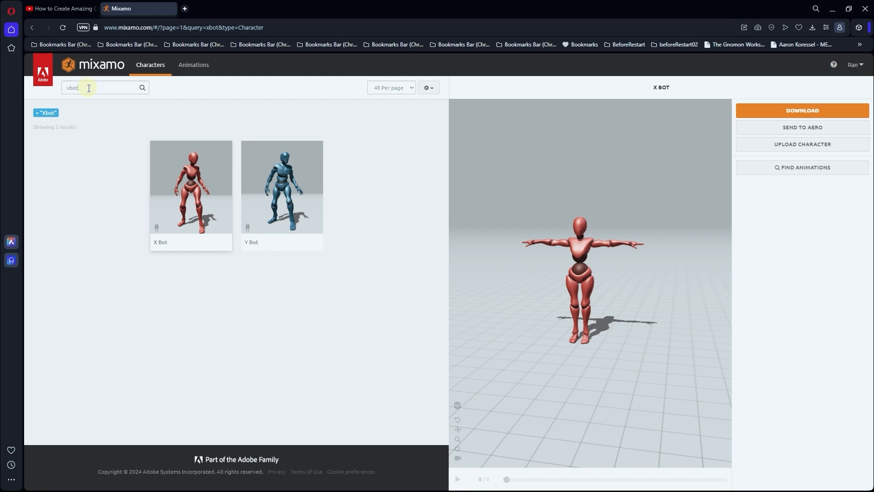
Step: Filter the Mixamo animations by the Dance genre and browse the available dances
click(89, 88)
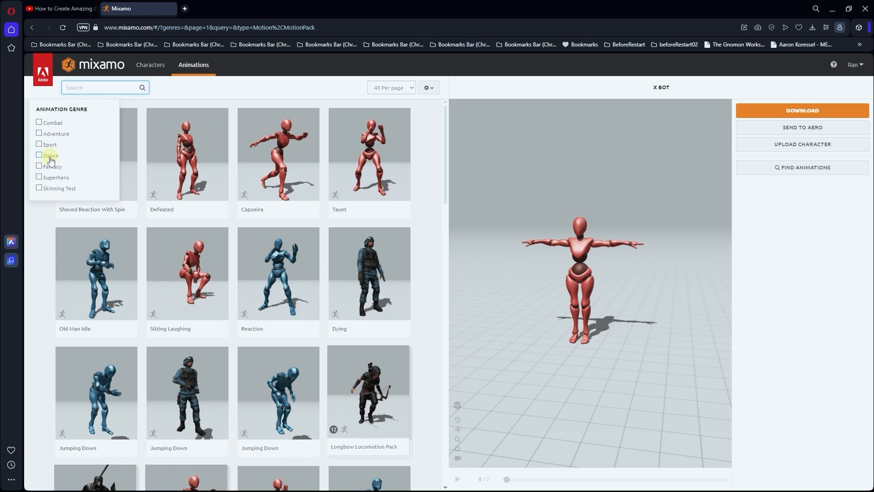
click(39, 155)
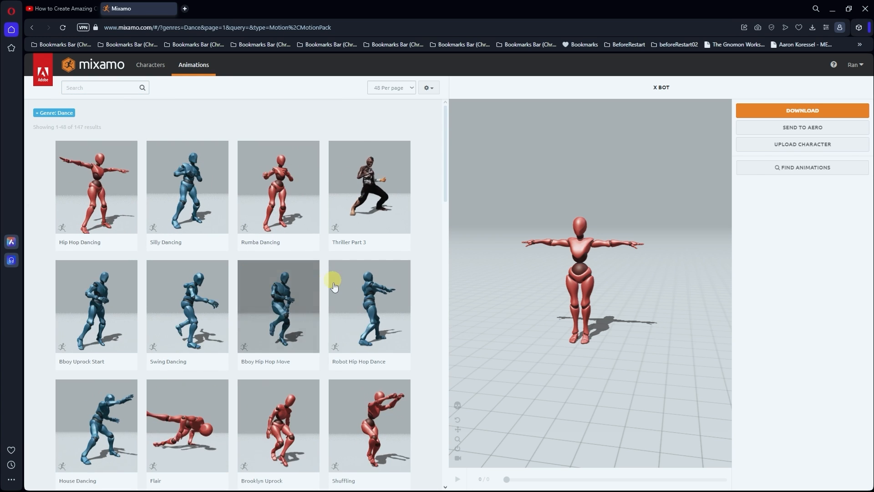
scroll(286, 289, down, 9)
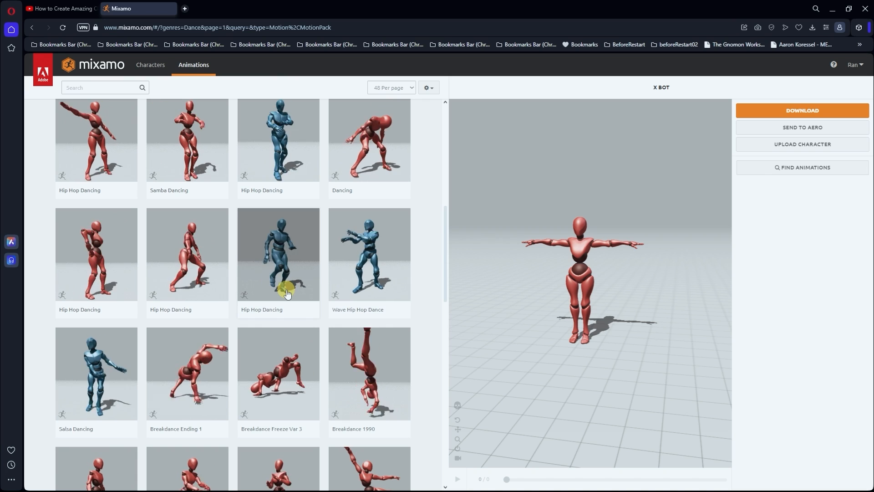
scroll(288, 293, up, 2)
scroll(287, 291, up, 7)
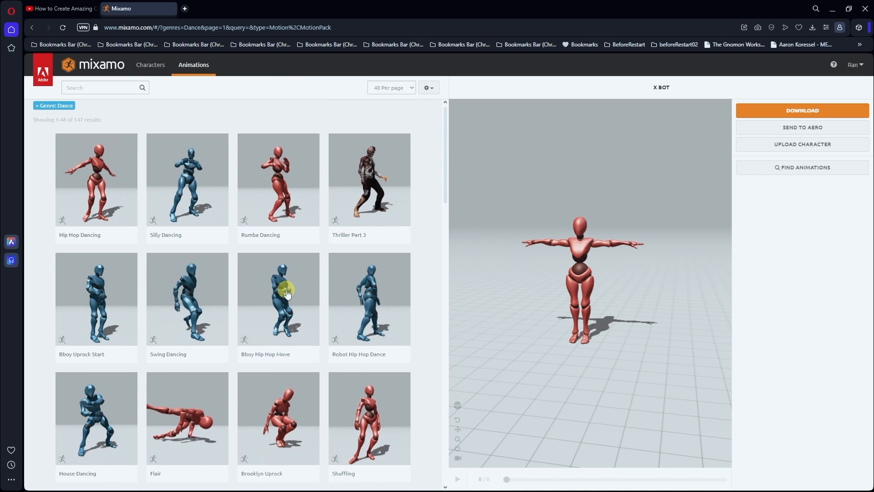
scroll(597, 304, up, 3)
mouse_move(597, 304)
mouse_down()
mouse_move(561, 299)
mouse_move(604, 261)
mouse_move(634, 335)
mouse_move(597, 313)
mouse_up()
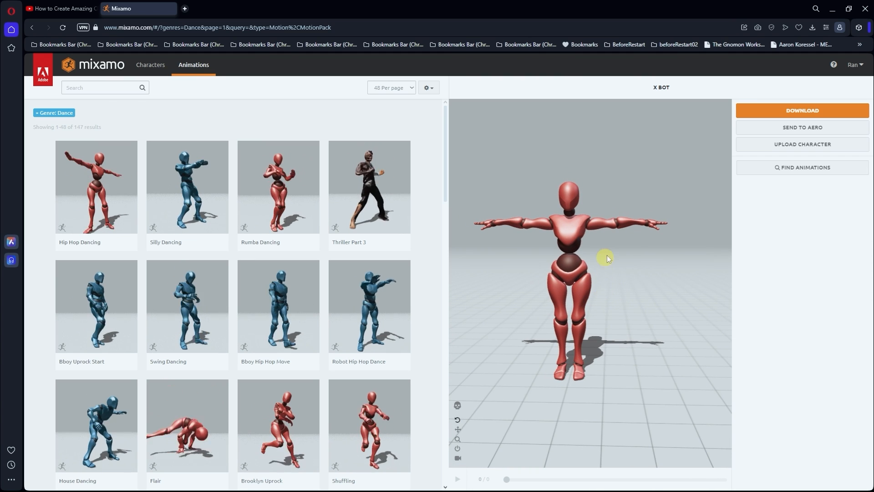
mouse_move(610, 269)
mouse_down()
mouse_move(575, 275)
mouse_move(591, 283)
mouse_move(601, 275)
mouse_up()
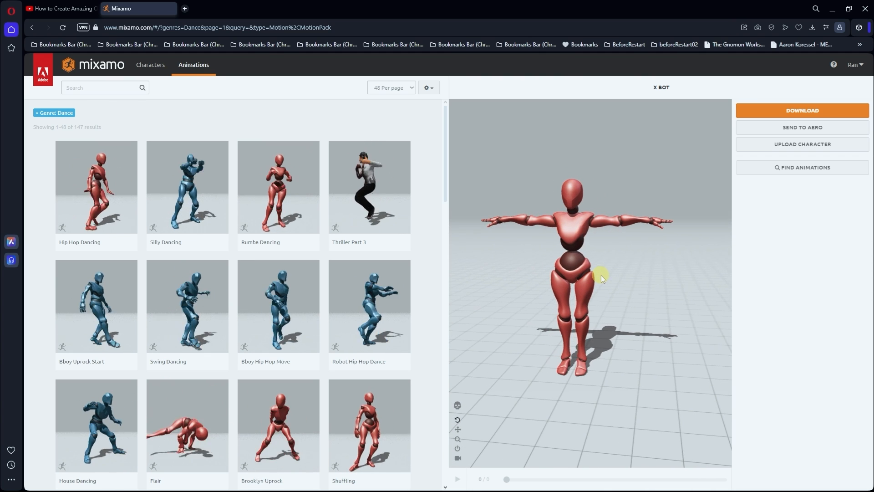
drag(575, 222, 609, 249)
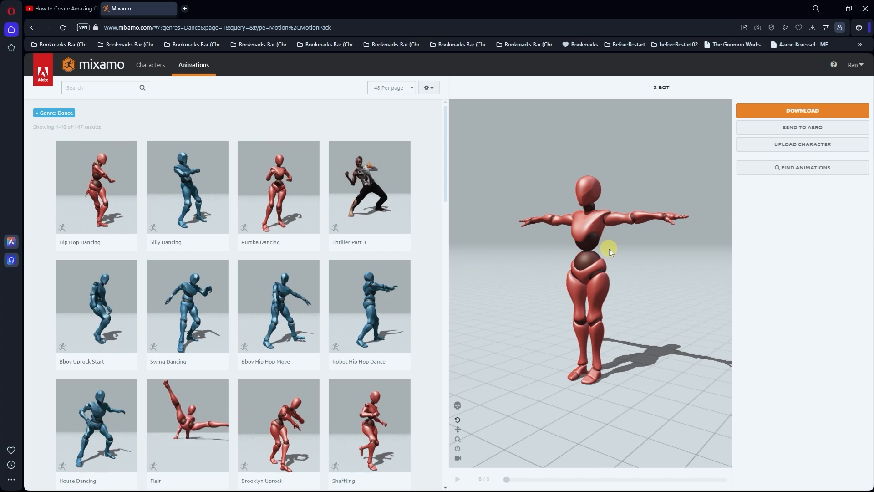
scroll(608, 247, down, 3)
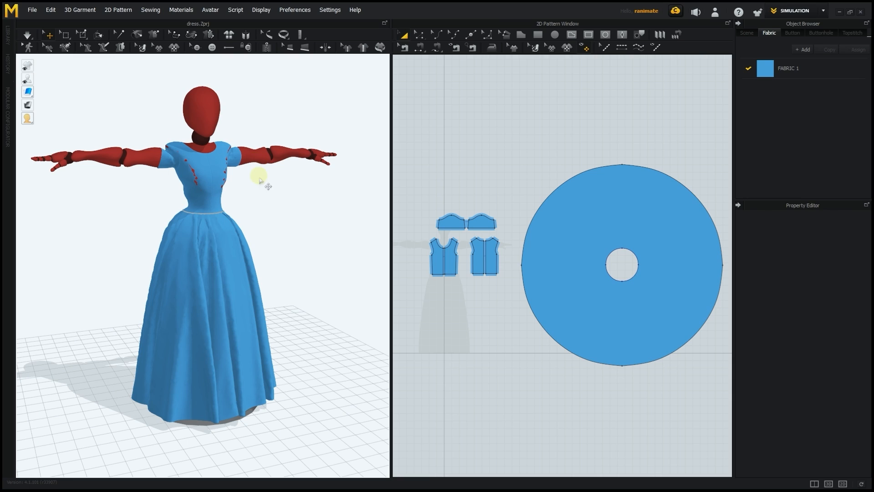
Step: Switch to the dress project in Marvelous Designer, start the simulation and tug the skirt to test the cloth
mouse_move(261, 199)
right_down()
mouse_move(227, 188)
mouse_move(268, 196)
right_up()
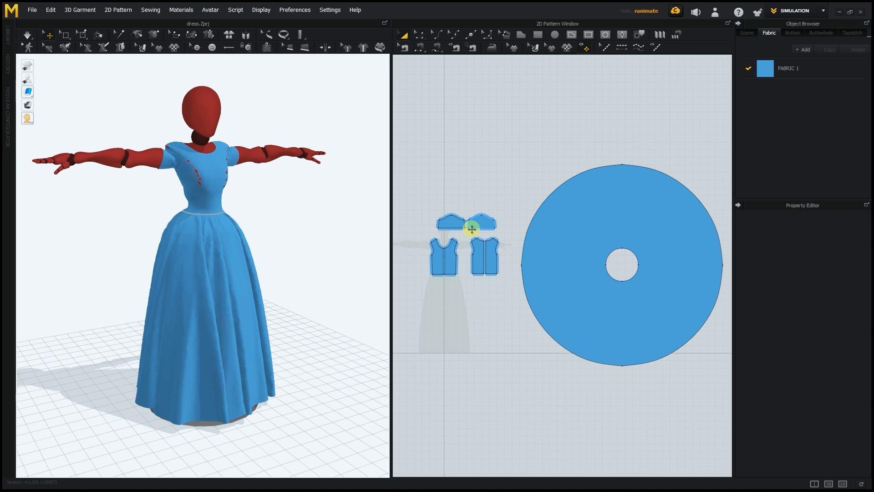
click(556, 213)
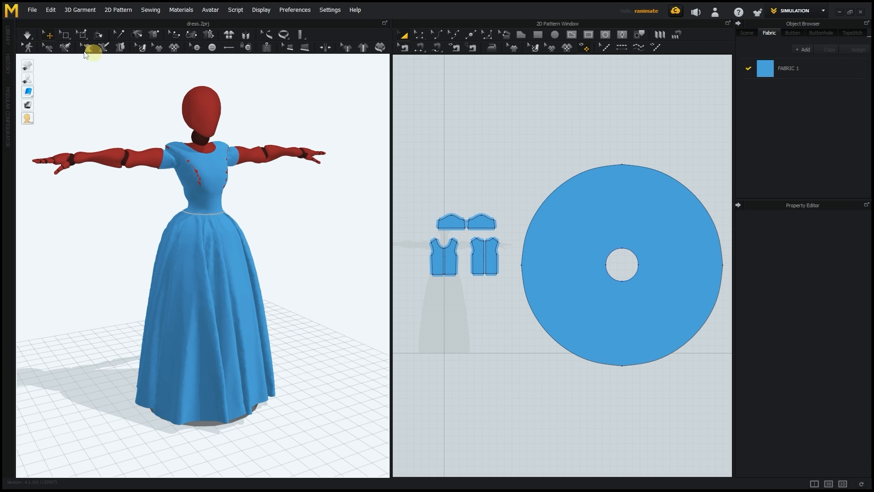
click(27, 34)
click(216, 169)
click(203, 226)
click(625, 194)
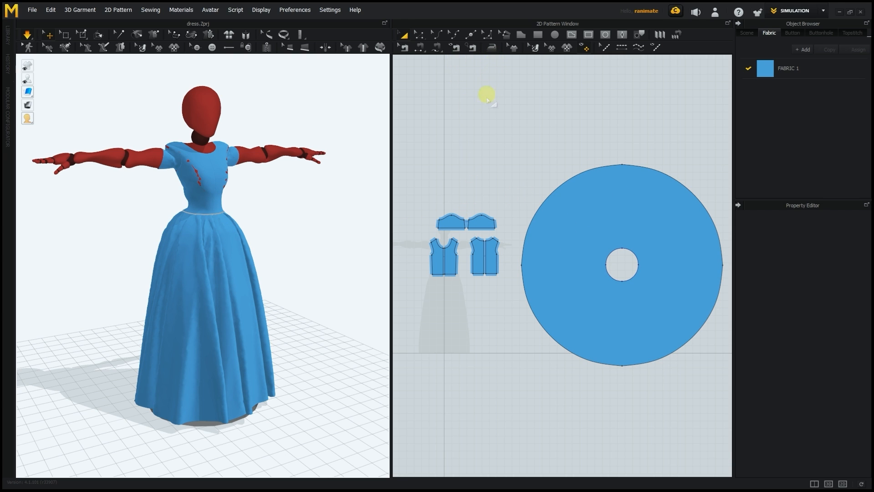
click(242, 226)
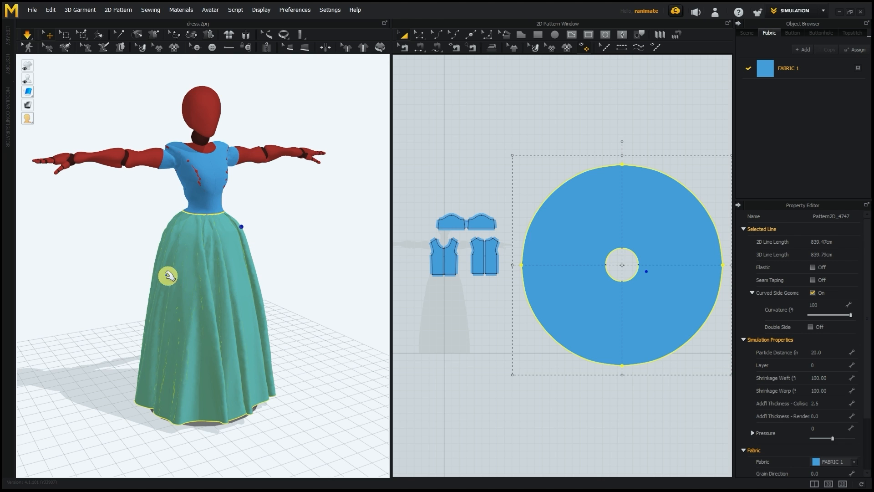
Step: Set the particle distance of the circular skirt pattern to 50
click(167, 276)
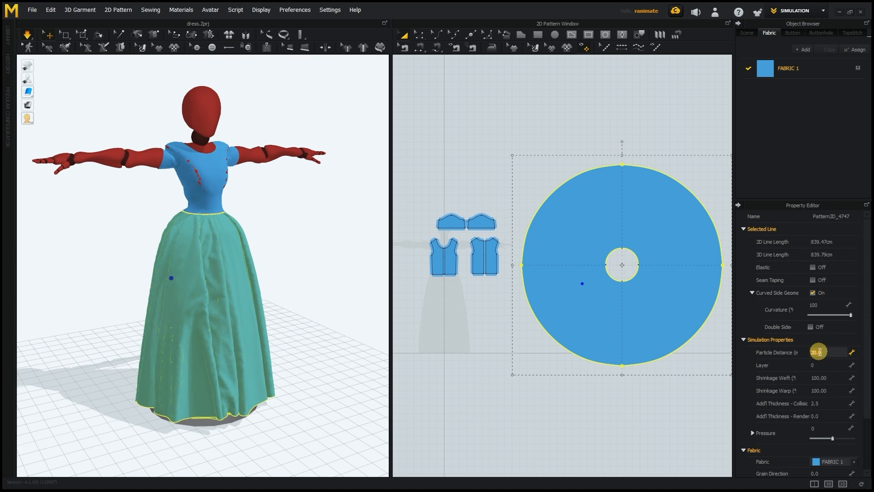
click(824, 347)
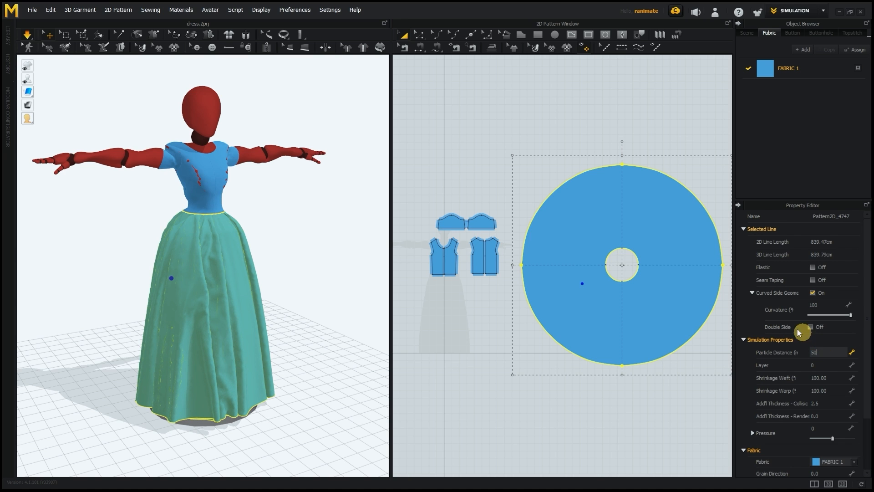
key(Return)
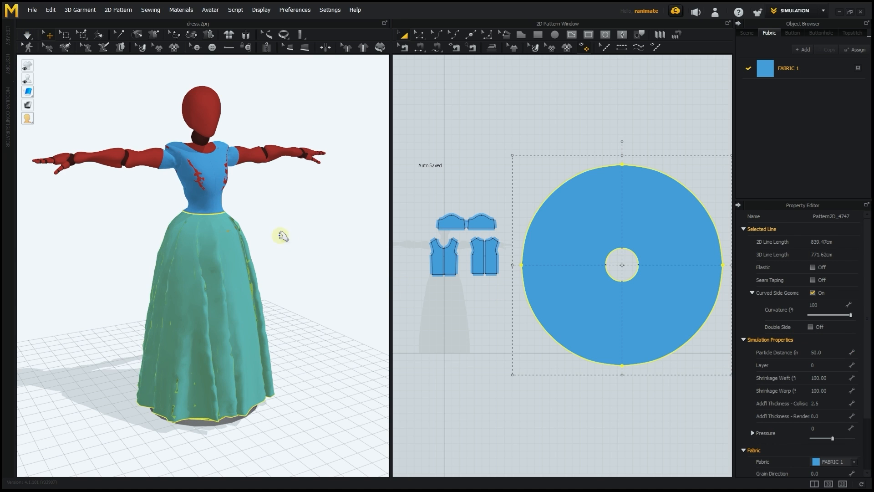
Step: Restart the simulation and pull both sides of the skirt outward to resettle the fabric
drag(245, 255, 281, 244)
click(26, 35)
drag(253, 294, 289, 273)
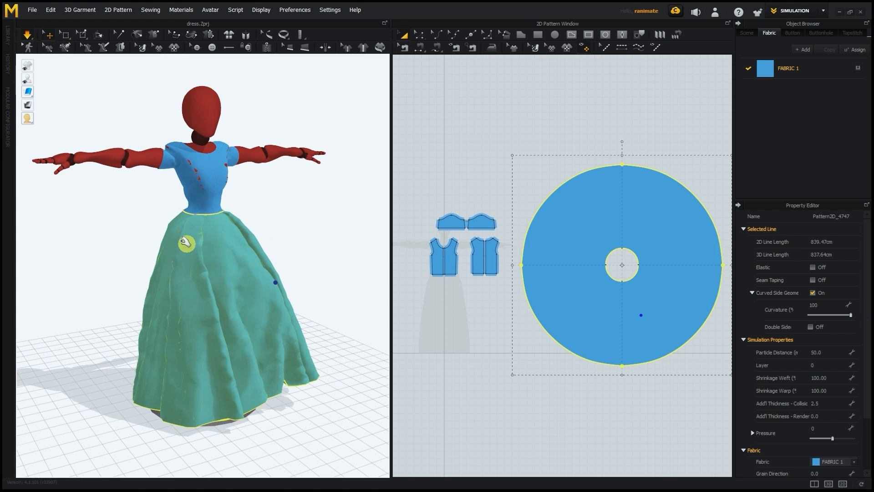
drag(168, 248, 146, 260)
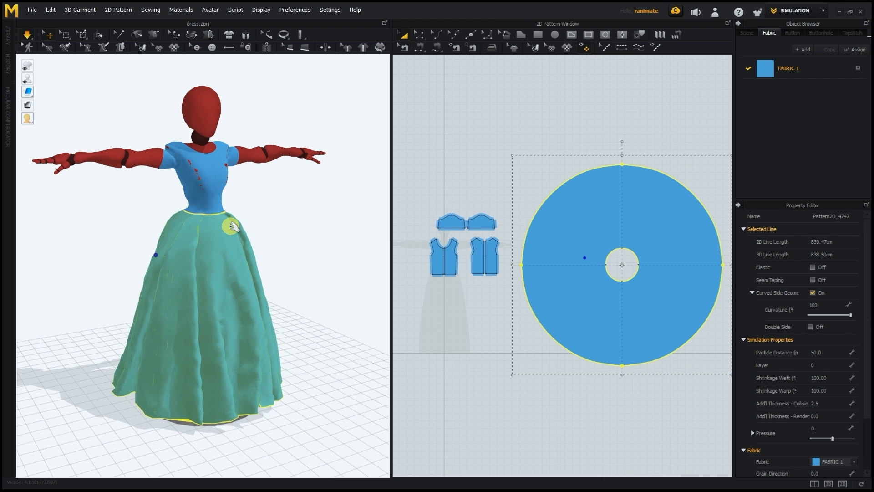
Step: Pull at both sleeves and the bodice during the simulation to adjust how the upper dress fits the avatar
scroll(219, 226, up, 5)
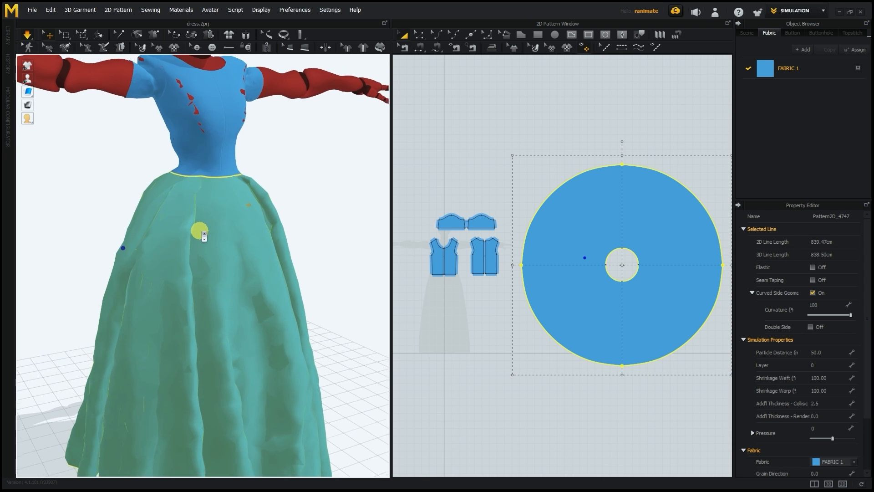
scroll(199, 230, down, 2)
right_drag(252, 231, 187, 248)
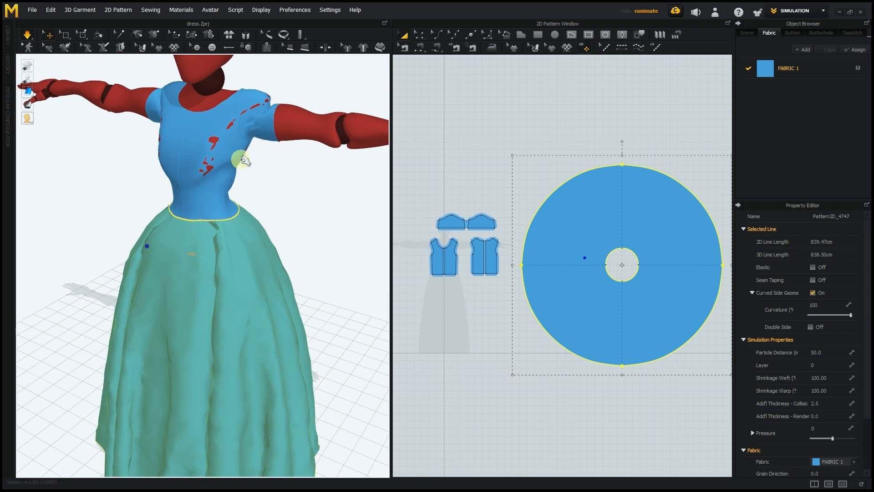
drag(235, 162, 262, 168)
drag(264, 136, 274, 165)
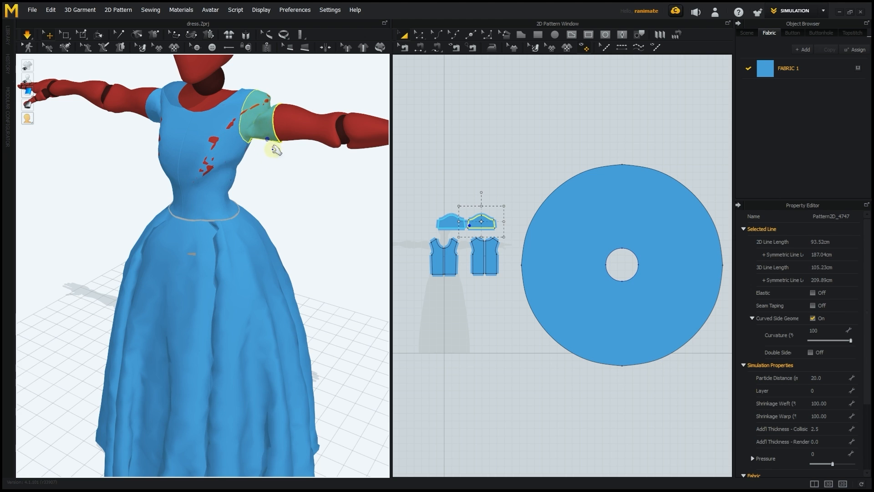
right_drag(269, 196, 335, 194)
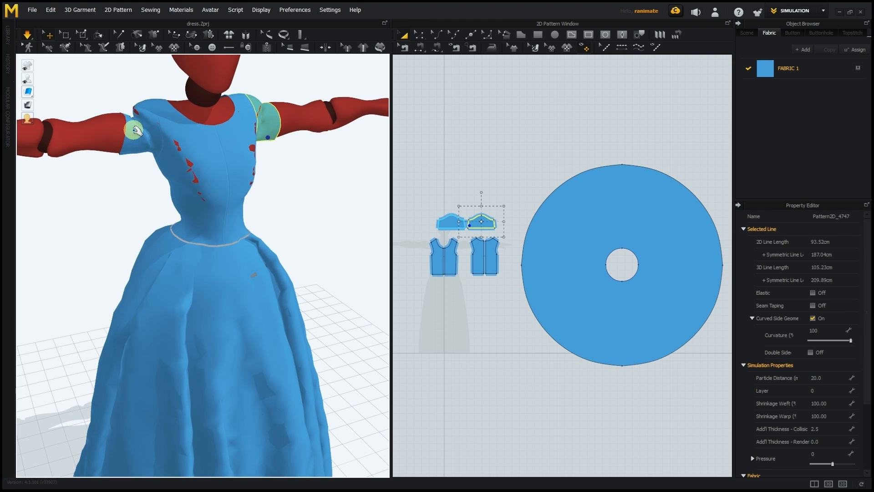
drag(132, 131, 95, 126)
click(178, 200)
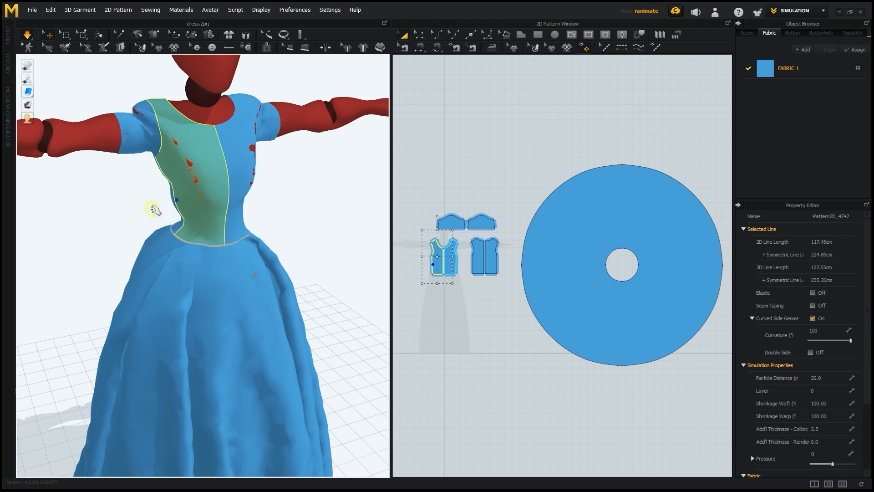
Step: Stop the cloth simulation with the skirt settled and deselect the skirt pattern
scroll(235, 250, down, 5)
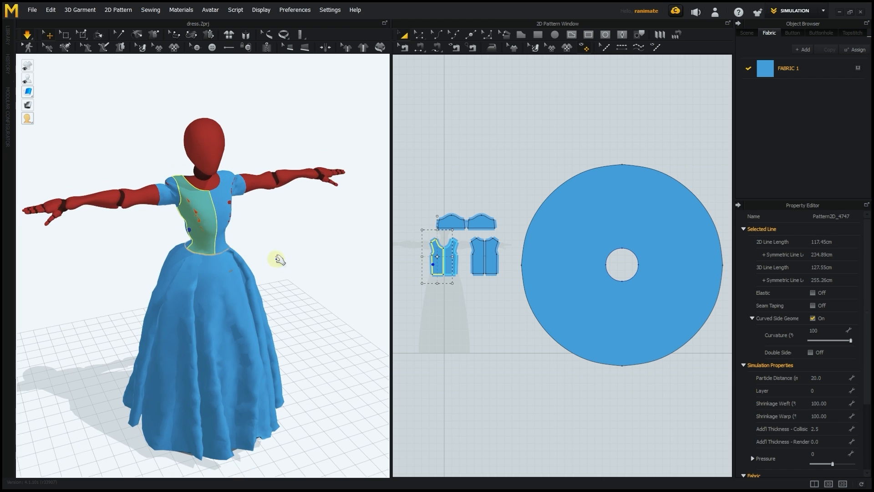
scroll(251, 256, up, 5)
scroll(252, 256, down, 5)
right_drag(250, 293, 188, 280)
click(287, 320)
mouse_move(303, 331)
right_down()
mouse_move(341, 318)
mouse_move(335, 259)
mouse_move(350, 264)
mouse_move(306, 316)
right_up()
right_drag(196, 383, 209, 328)
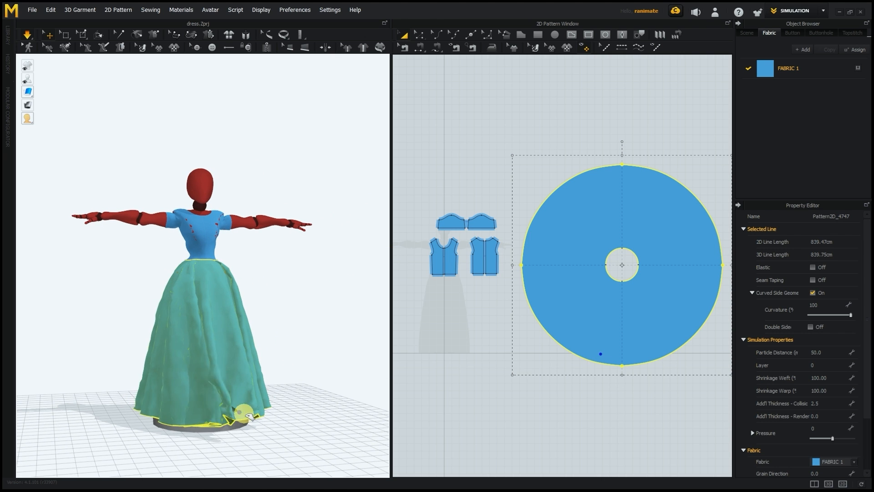
click(28, 35)
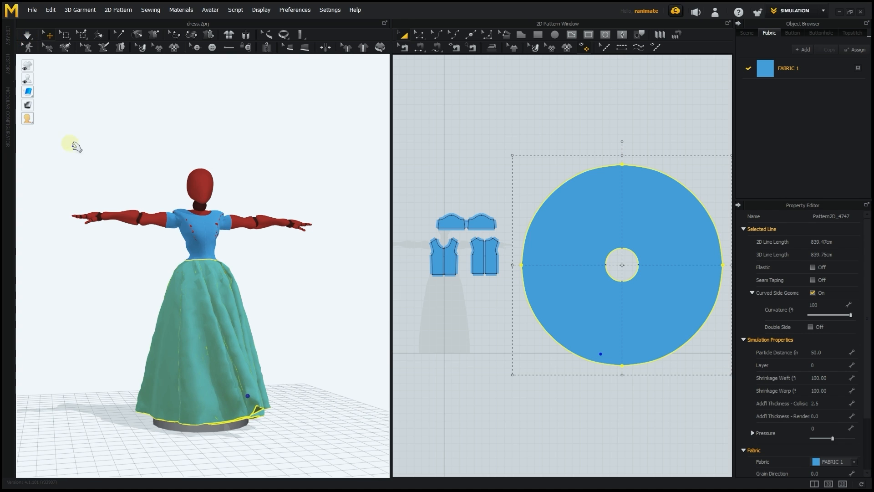
right_drag(192, 183, 300, 265)
click(301, 265)
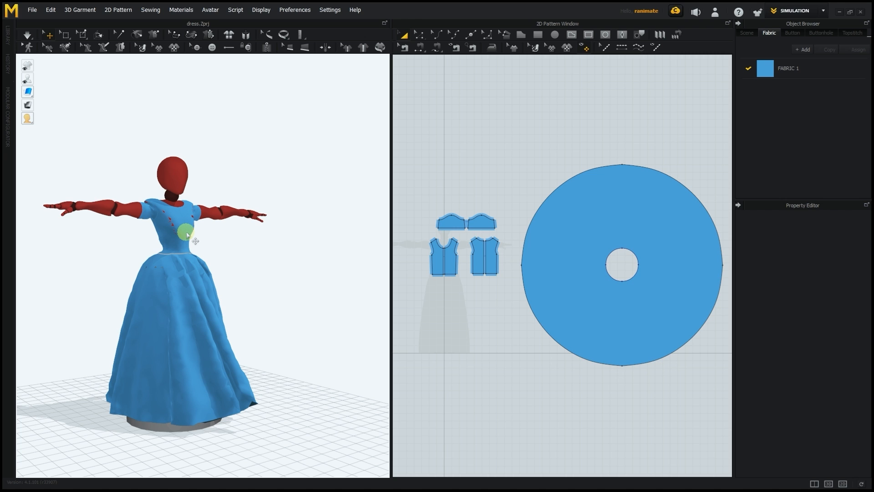
mouse_move(226, 253)
right_down()
mouse_move(214, 248)
mouse_move(229, 259)
right_up()
scroll(226, 255, up, 2)
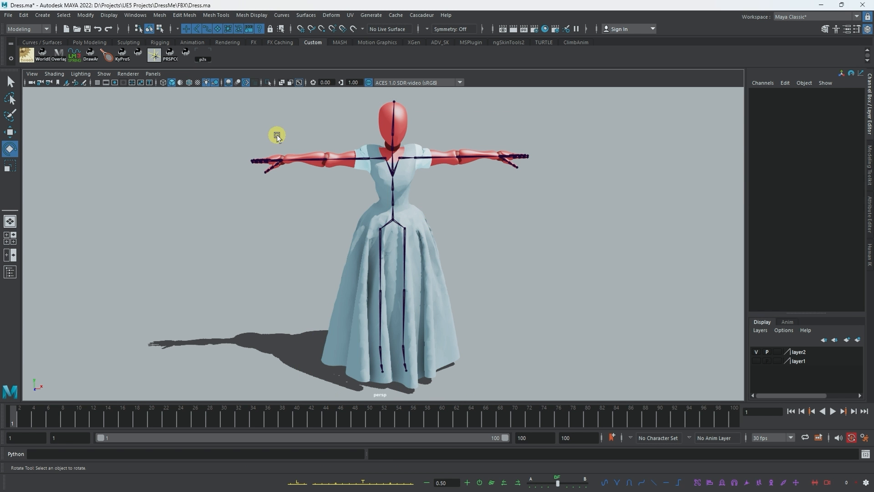
Step: Switch to Maya, select the dress mesh and check its polygon Reduce options, closing them without reducing
click(432, 231)
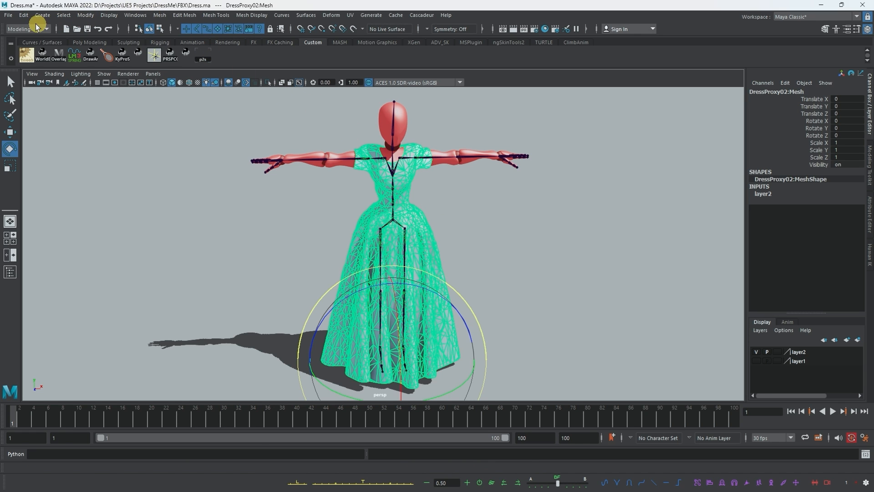
click(163, 18)
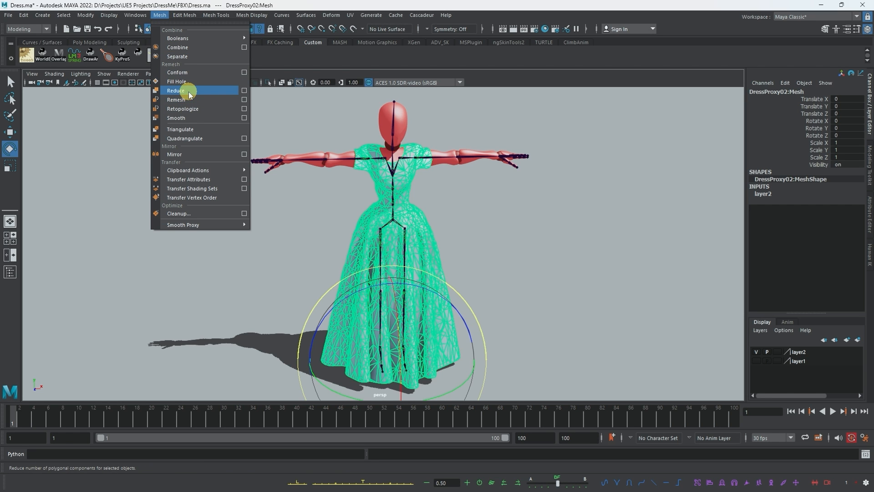
click(244, 90)
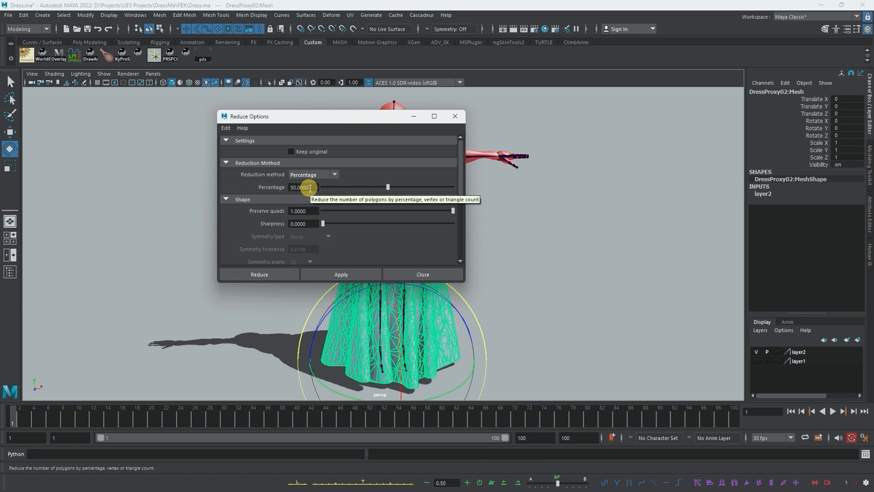
click(421, 274)
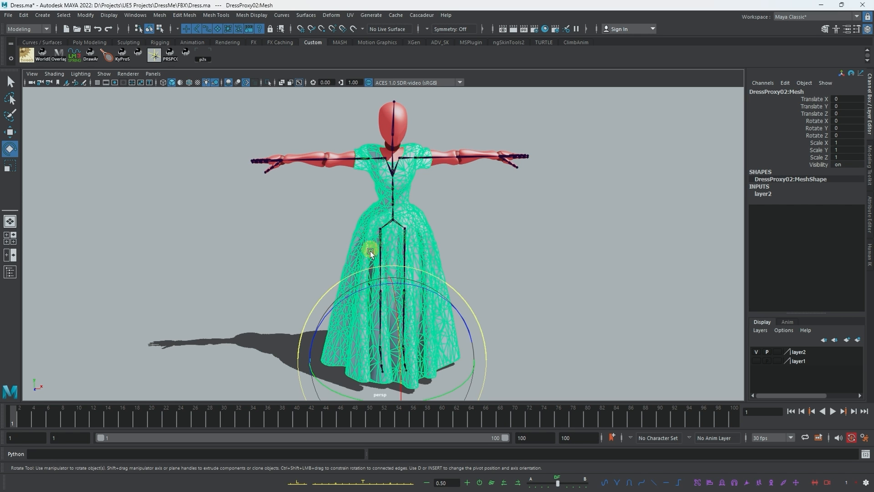
Step: Examine the triangle density of the dress mesh around the waist and skirt, and deselect it
alt+right_drag(453, 254, 572, 248)
alt+drag(572, 248, 375, 231)
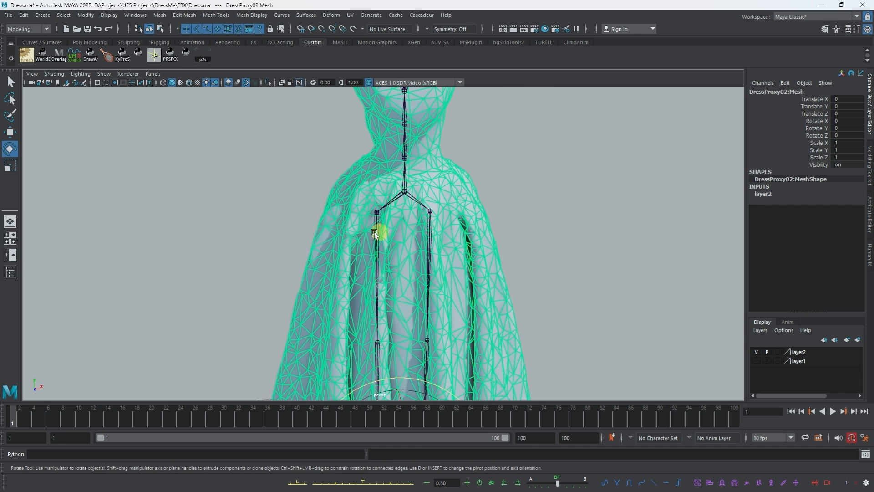
alt+right_drag(500, 240, 242, 223)
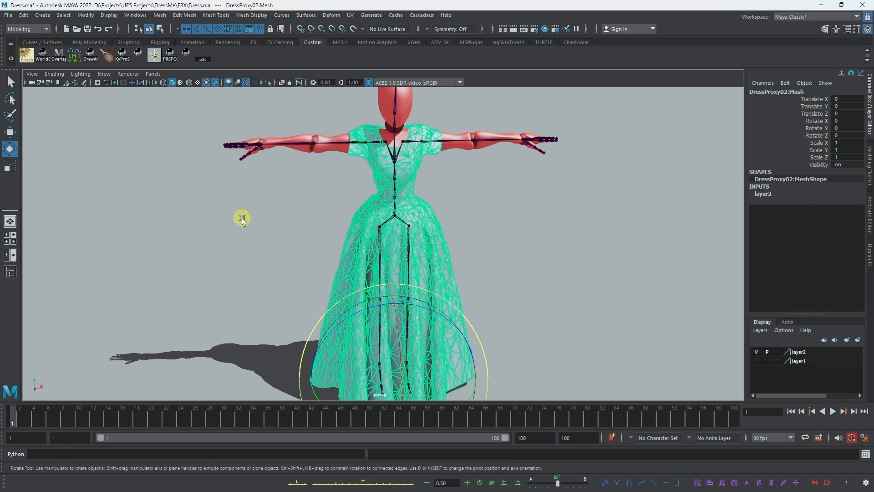
click(242, 218)
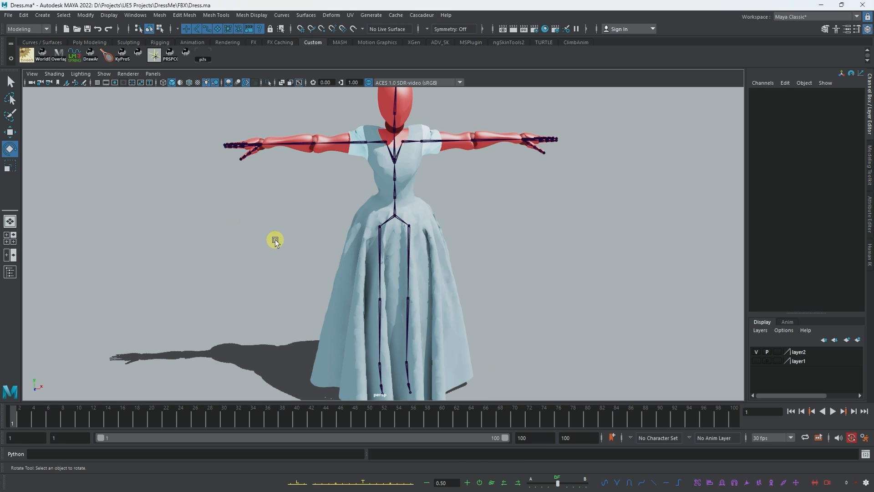
alt+right_drag(275, 240, 231, 222)
alt+drag(231, 222, 236, 221)
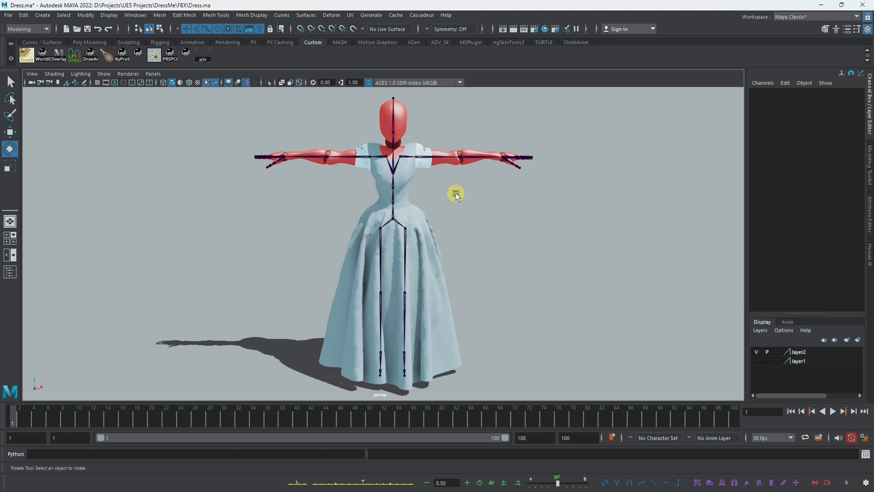
Step: Display the scene with textures and scene lighting in the viewport
key(6)
mouse_move(456, 194)
alt+mouse_down()
mouse_move(468, 214)
mouse_move(492, 208)
mouse_move(326, 211)
mouse_move(494, 206)
mouse_move(443, 206)
alt+mouse_up()
key(7)
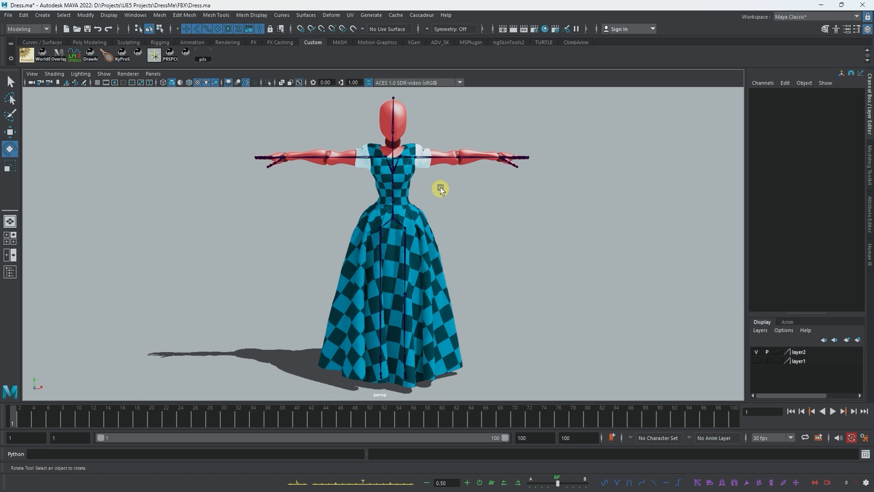
Step: Select only the dress mesh, leaving the character's body surface unselected
click(444, 164)
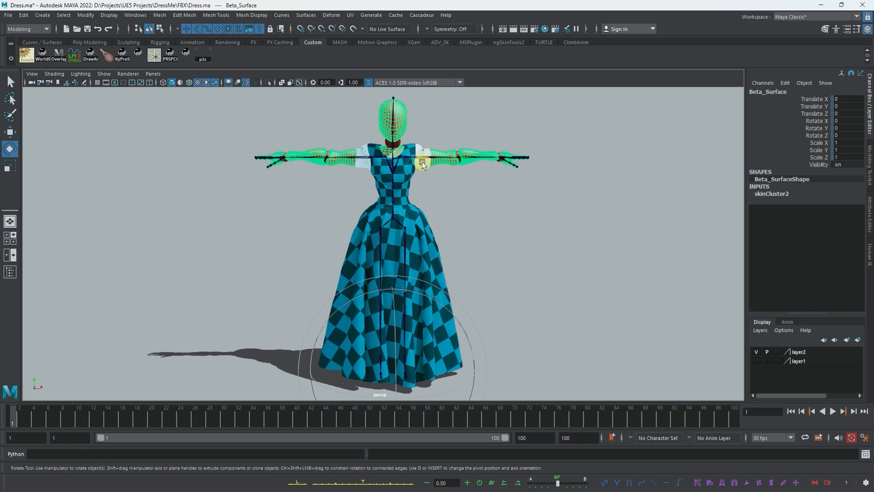
click(447, 158)
click(518, 202)
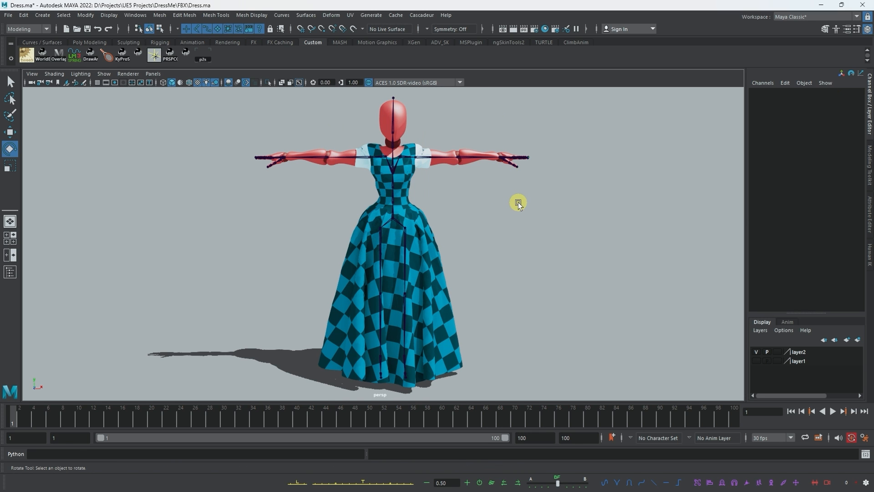
click(419, 215)
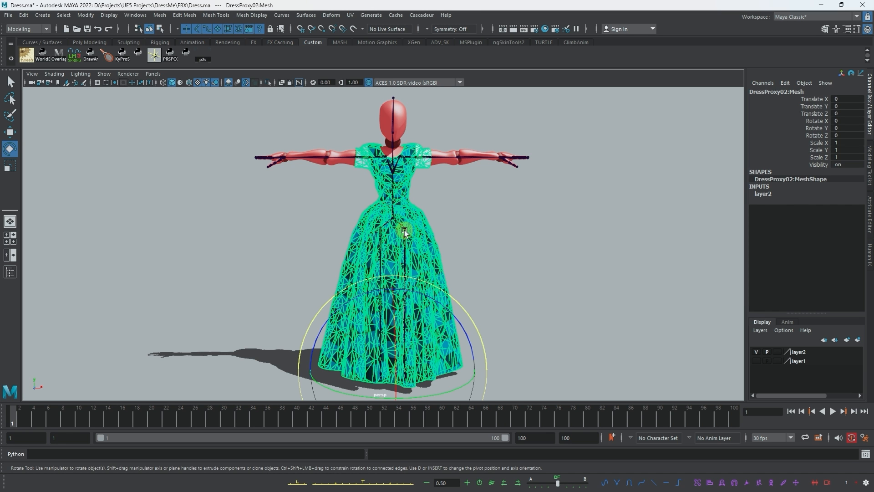
mouse_move(447, 238)
alt+mouse_down()
mouse_move(468, 220)
mouse_move(497, 221)
mouse_move(450, 221)
mouse_move(474, 221)
mouse_move(455, 174)
mouse_move(435, 226)
alt+mouse_up()
click(455, 189)
click(419, 214)
Step: Try moving the dress mesh sideways off the body, and undo the move
key(w)
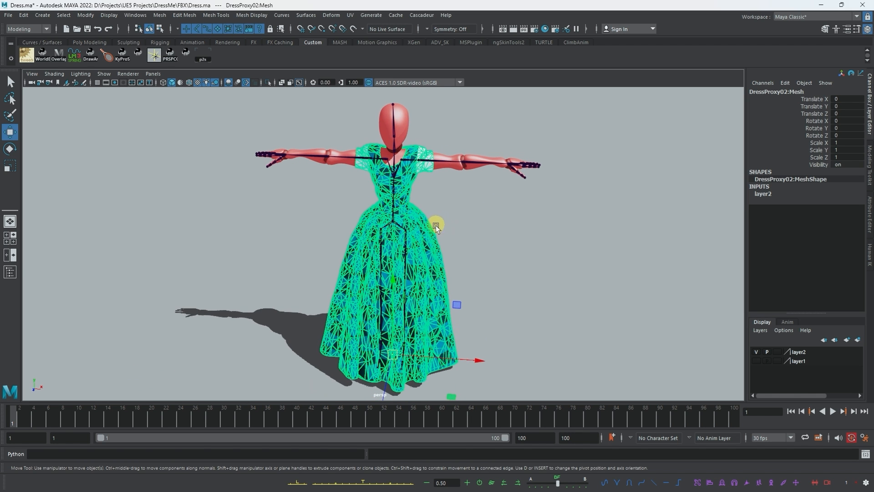
drag(477, 373, 329, 337)
alt+drag(358, 300, 396, 283)
key(ctrl+z)
alt+drag(494, 251, 471, 250)
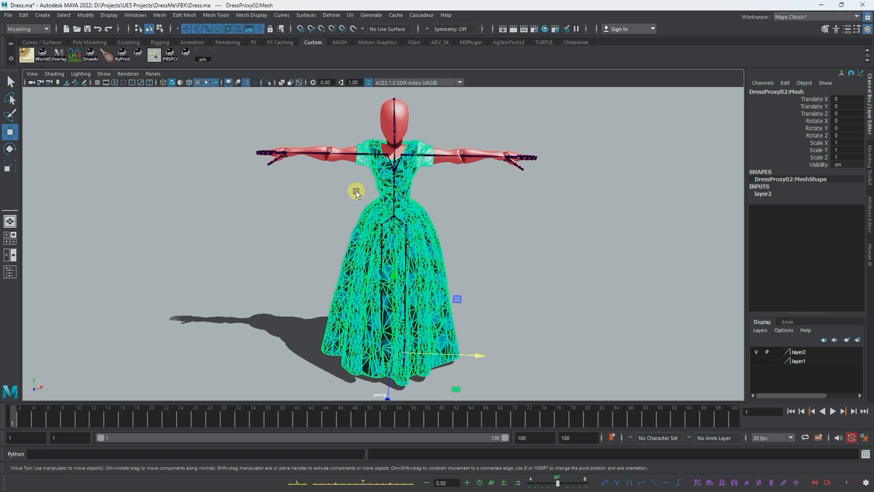
Step: Start exporting the selected dress mesh as FBX and go to the FBX folder of the DressMe project
click(10, 16)
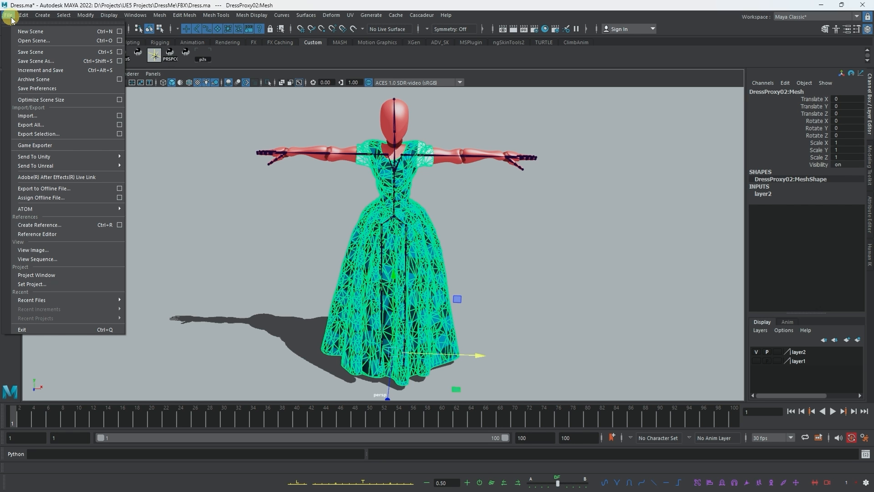
click(51, 134)
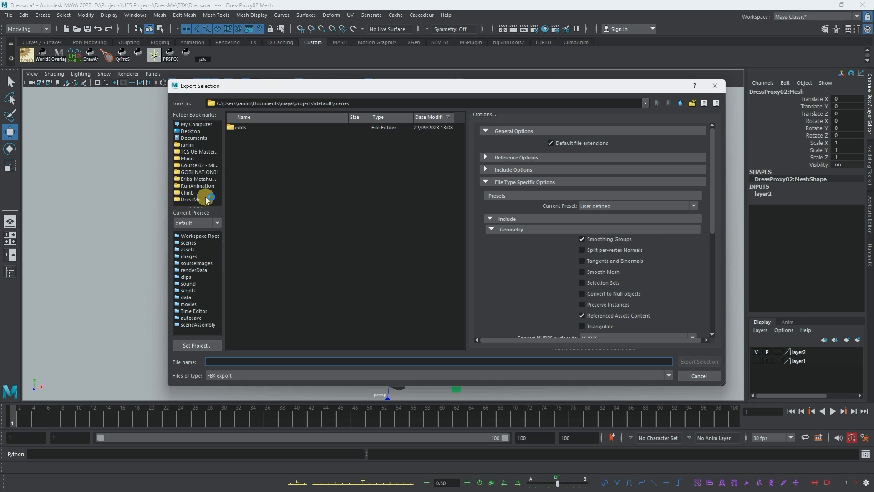
click(198, 201)
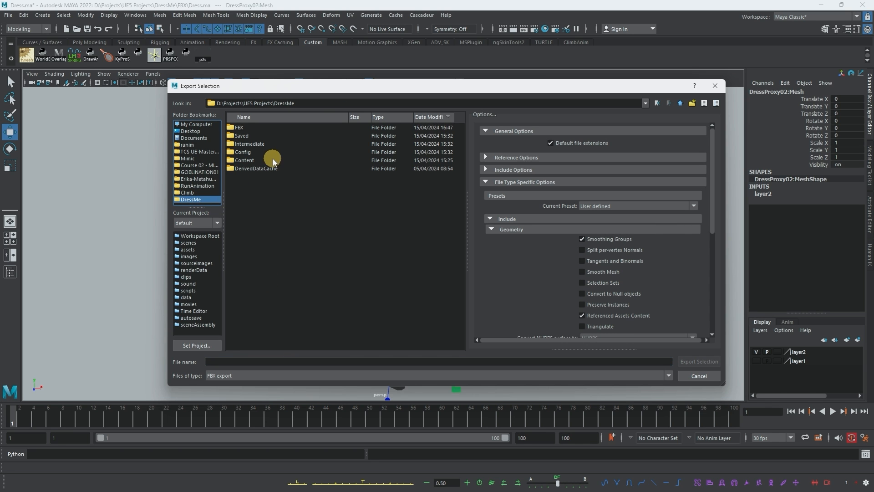
double_click(242, 128)
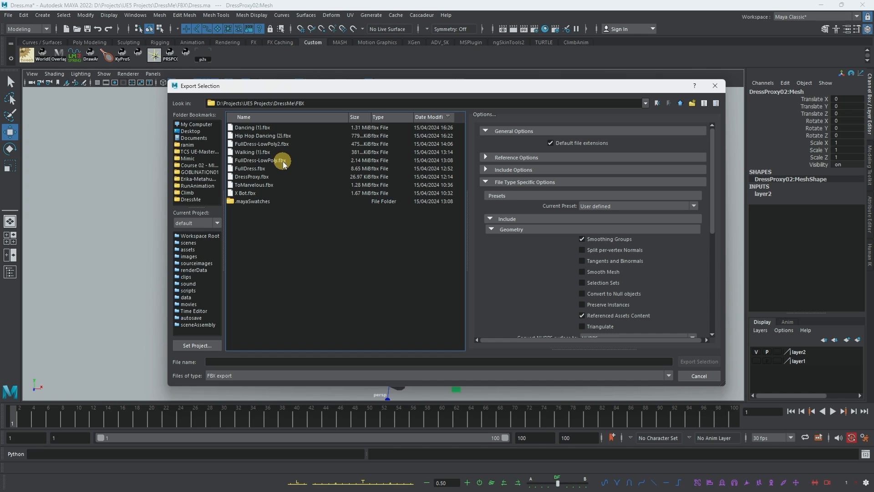
Step: Export the dress as FullDress-LowPoly2.fbx, replacing the existing file, and dismiss the export warnings
click(281, 144)
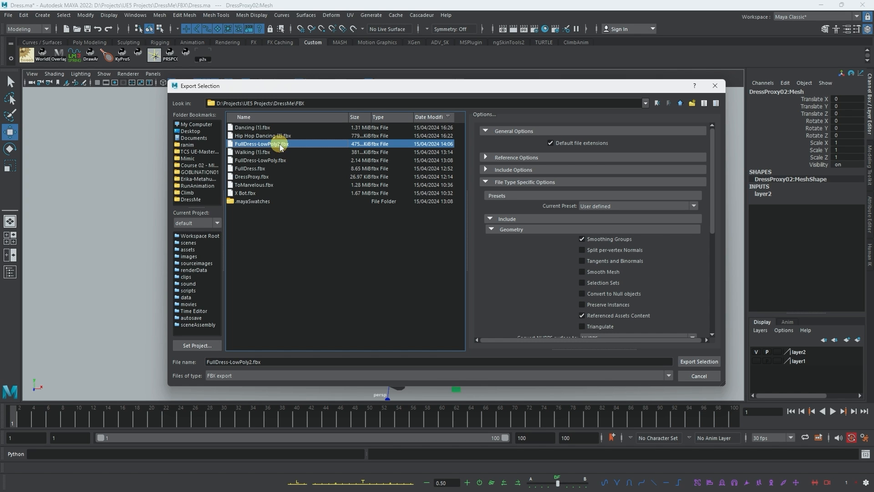
click(251, 361)
key(BackSpace)
text(2)
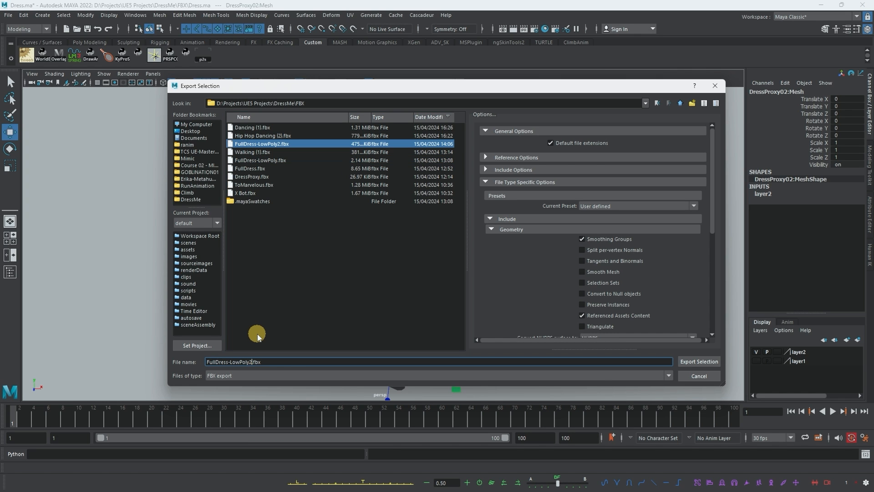
click(692, 364)
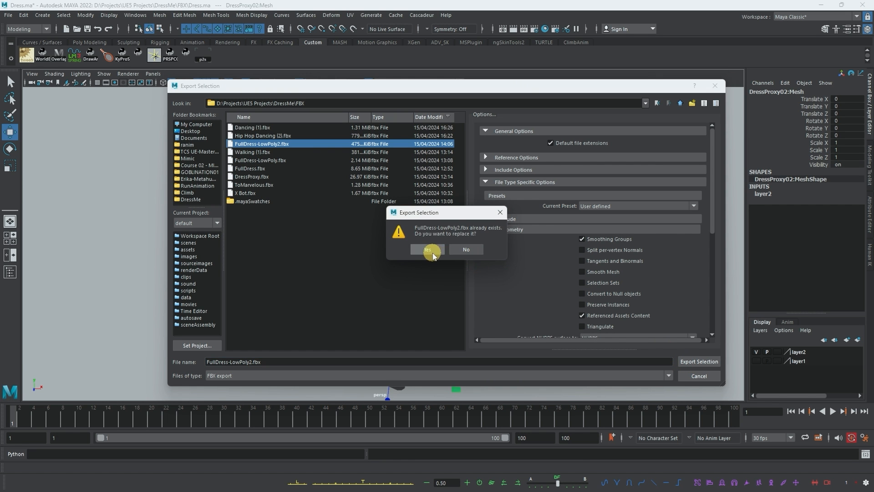
click(415, 253)
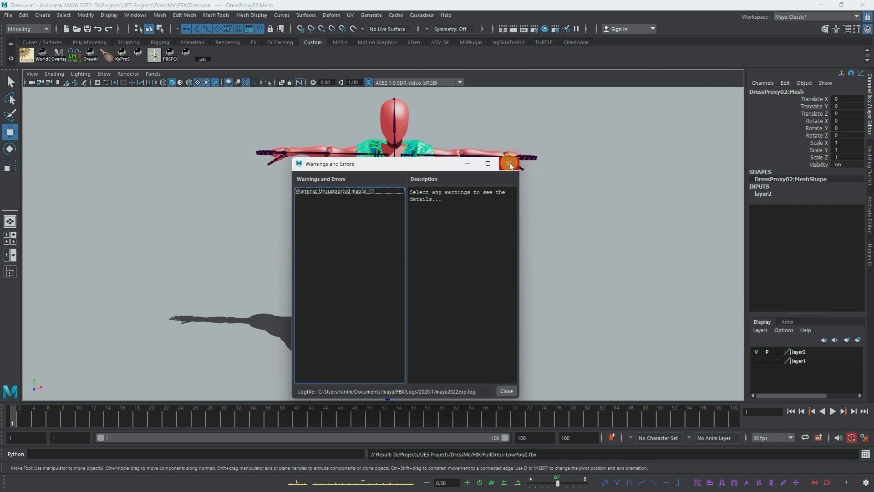
click(509, 163)
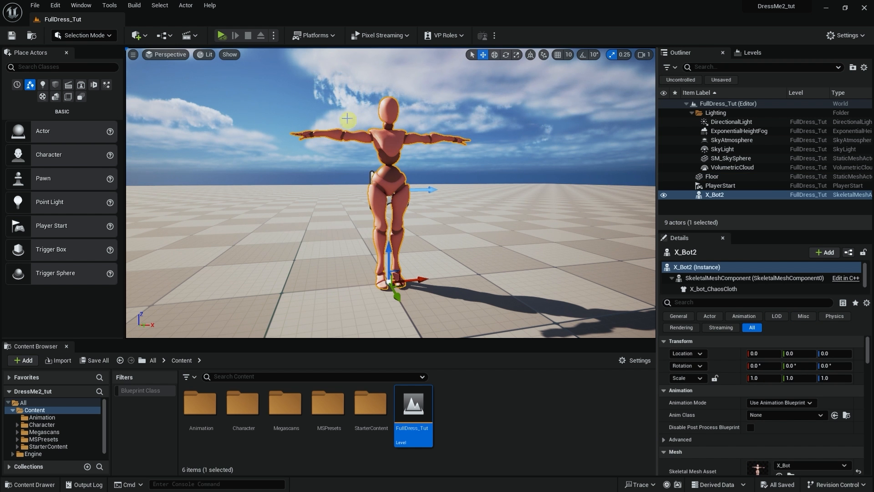
Step: Switch to the FullDress_Tut level in Unreal Engine and open the Animation folder inside Character/X_Char
mouse_move(473, 205)
alt+mouse_down()
mouse_move(454, 199)
mouse_move(473, 204)
alt+mouse_up()
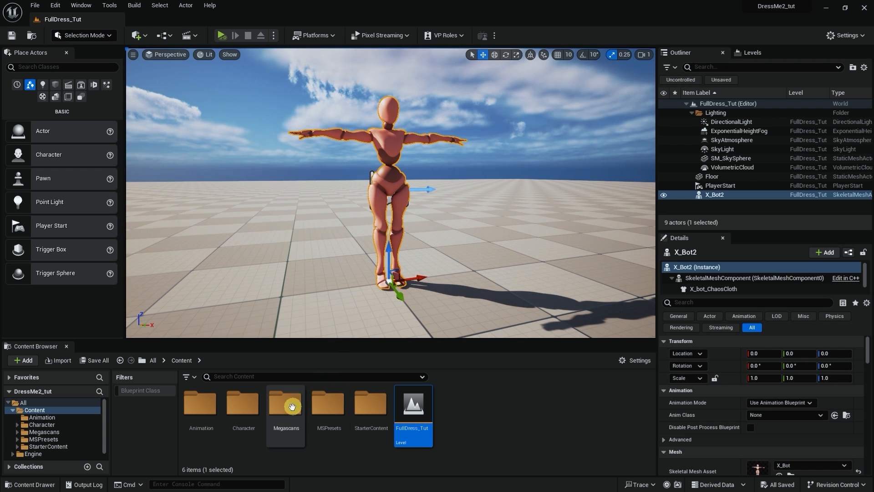
double_click(240, 407)
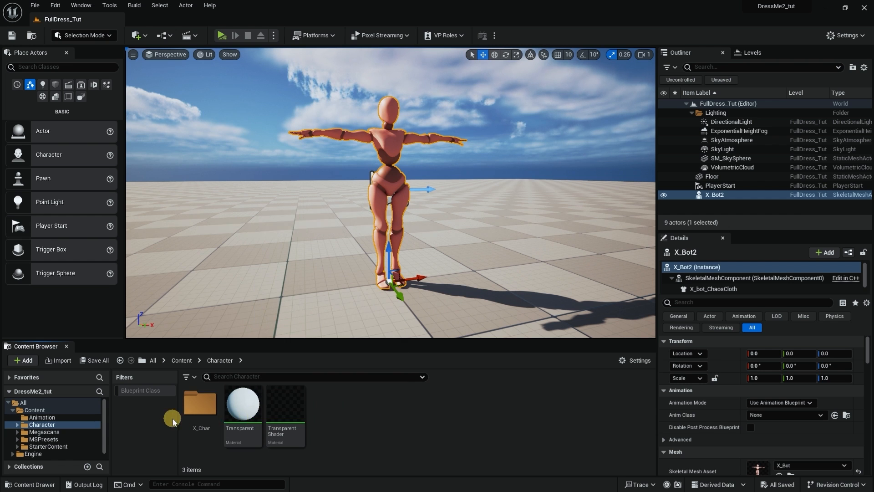
double_click(199, 403)
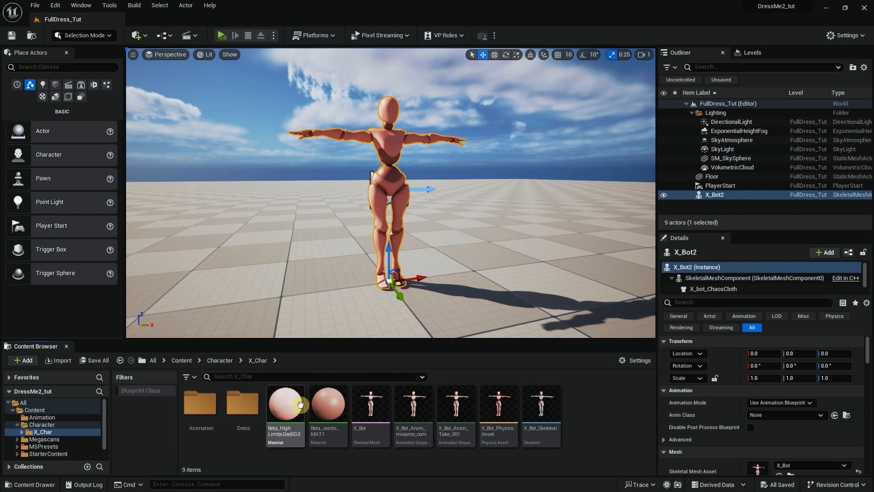
click(203, 411)
double_click(203, 411)
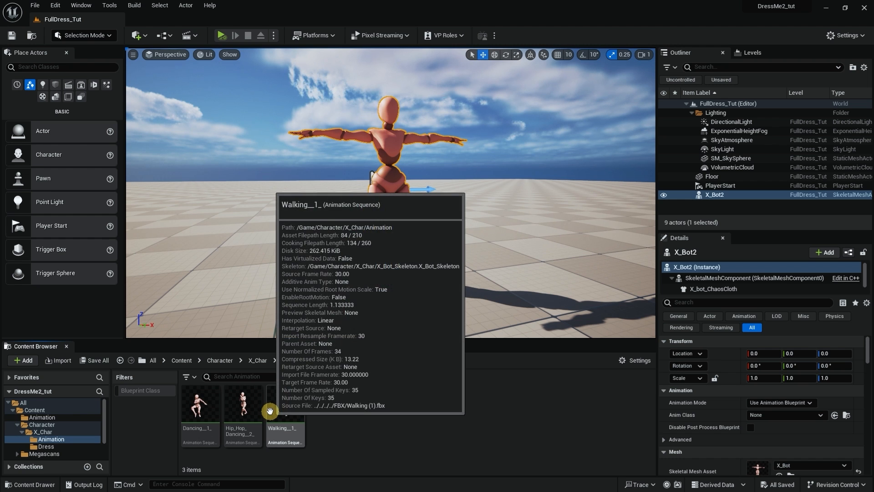
Step: Open the Dancing__1_ animation sequence and bring the dancing X Bot into view in its preview
click(202, 405)
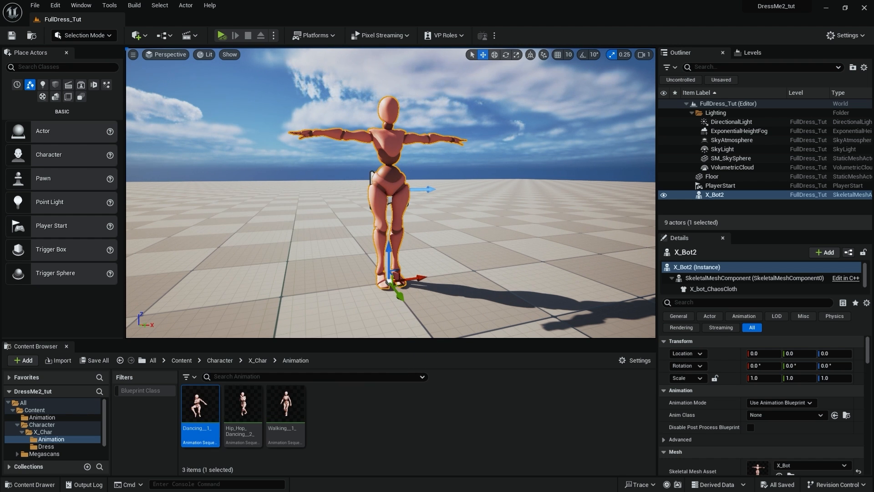
key(Return)
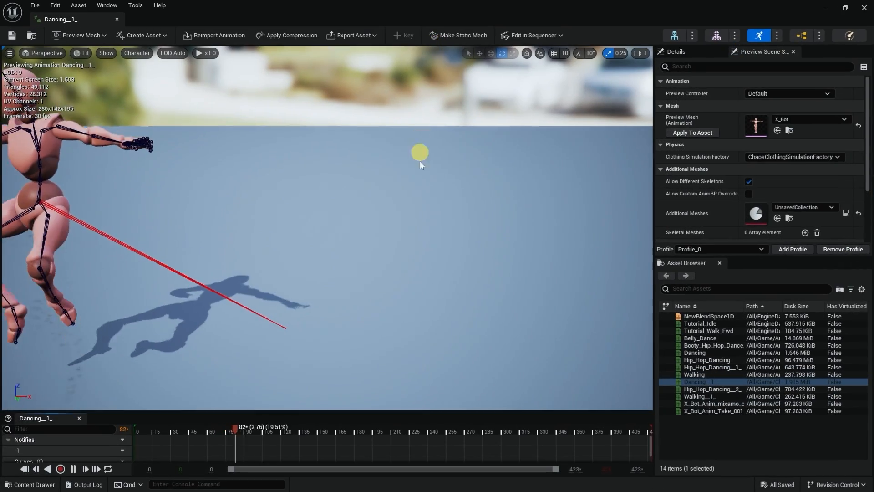
drag(404, 224, 351, 231)
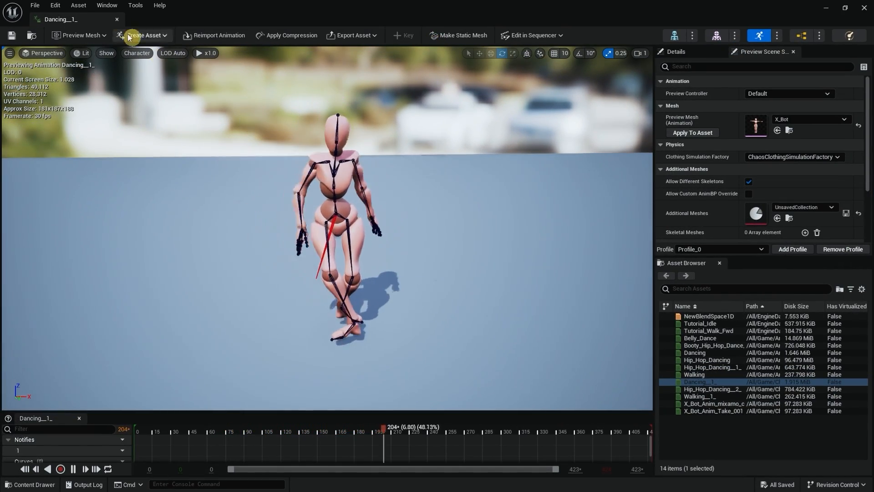
Step: Close the Dancing__1_ preview and open the Hip_Hop_Dancing__2_ animation sequence to watch it
click(117, 19)
click(238, 407)
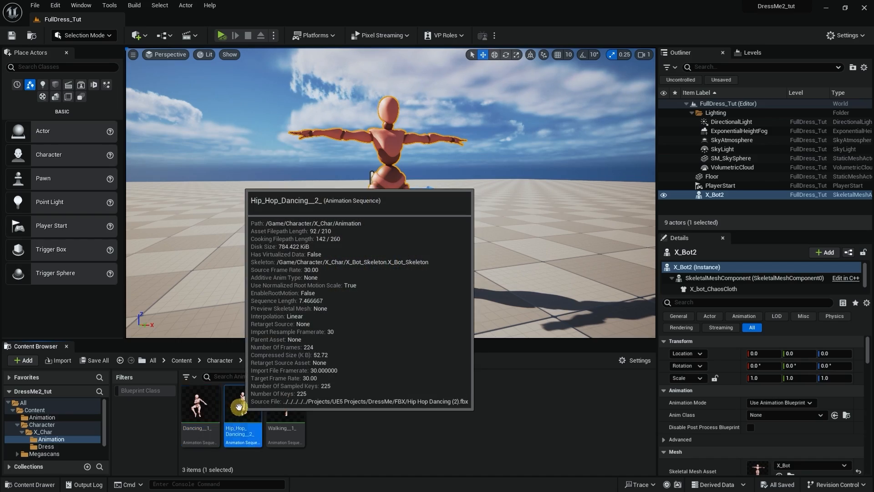
double_click(239, 407)
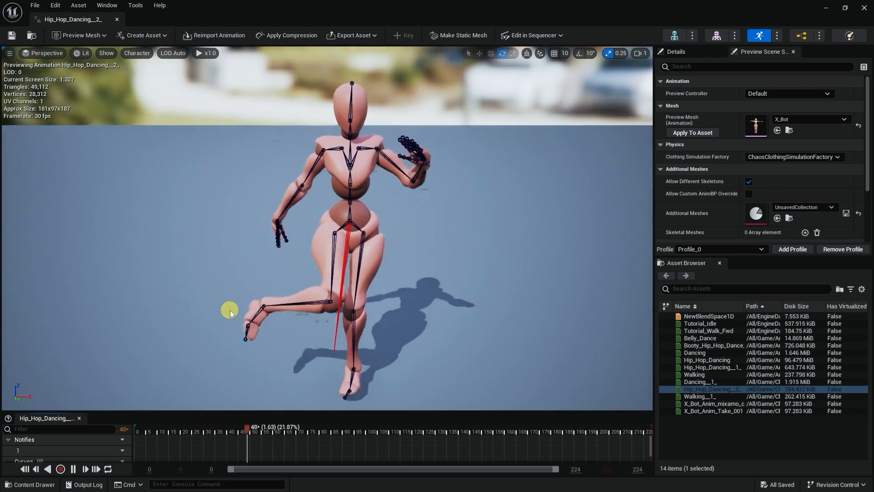
Step: Preview the Walking__1_ animation sequence on the X Bot from the front and side, and return to the level
click(117, 19)
double_click(288, 411)
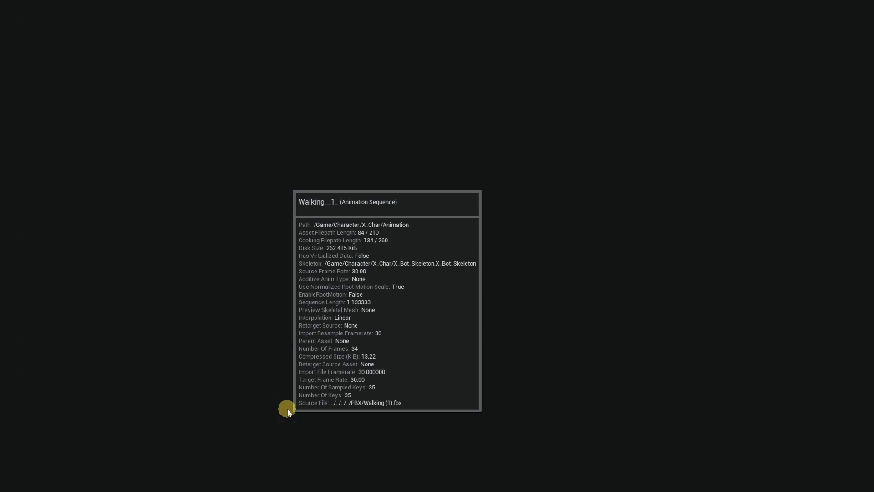
right_drag(400, 319, 430, 313)
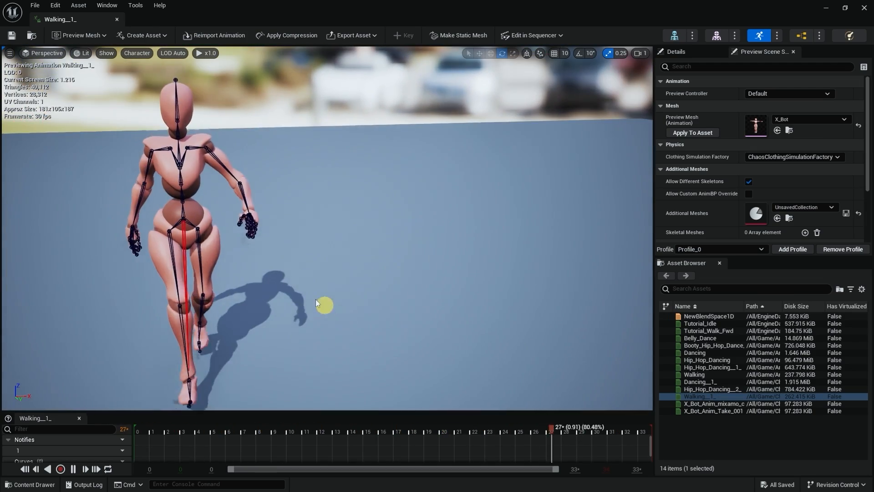
right_drag(318, 304, 238, 259)
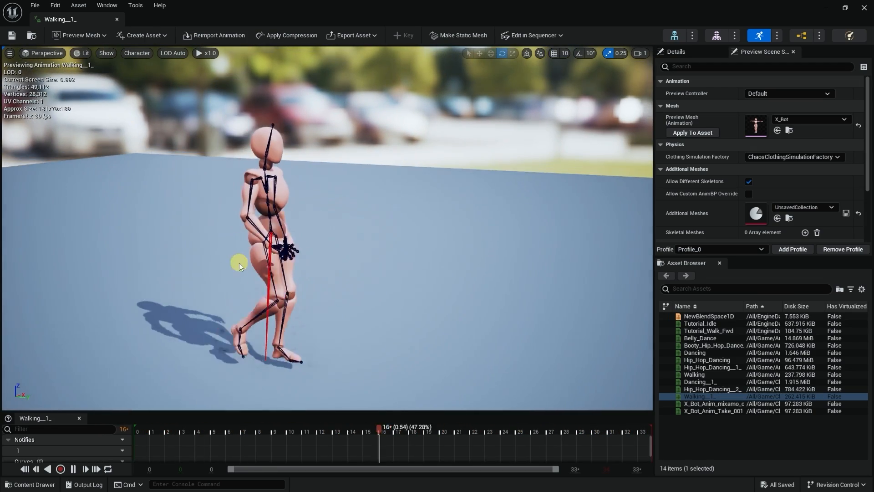
click(117, 20)
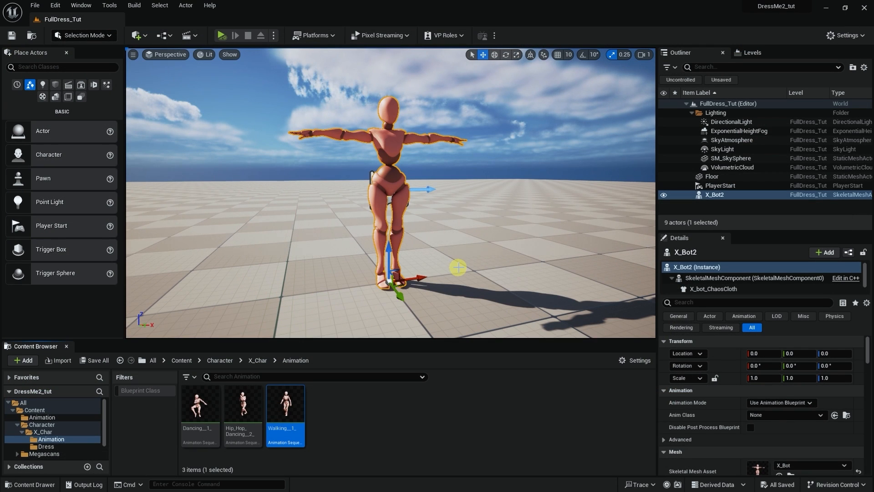
alt+drag(469, 241, 454, 246)
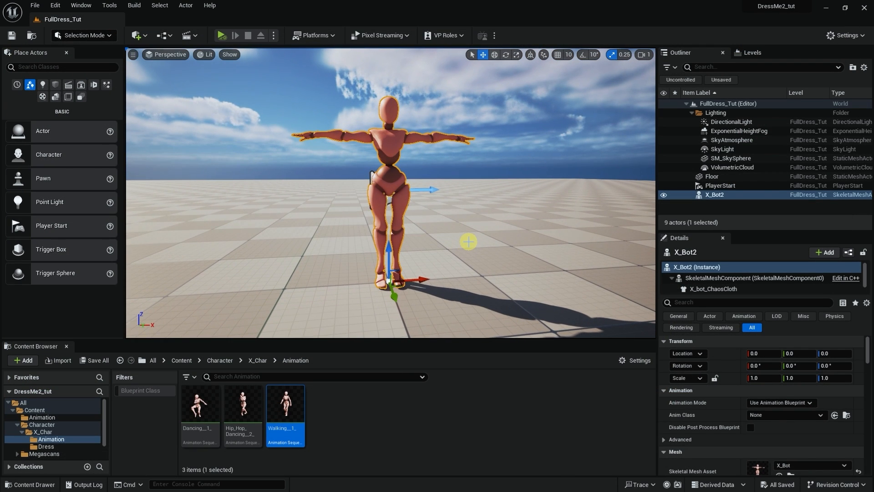
Step: Import FullDress-LowPoly2.fbx as a static mesh into the Dress folder inside X_Char, keeping the default FBX import options
click(258, 360)
double_click(243, 404)
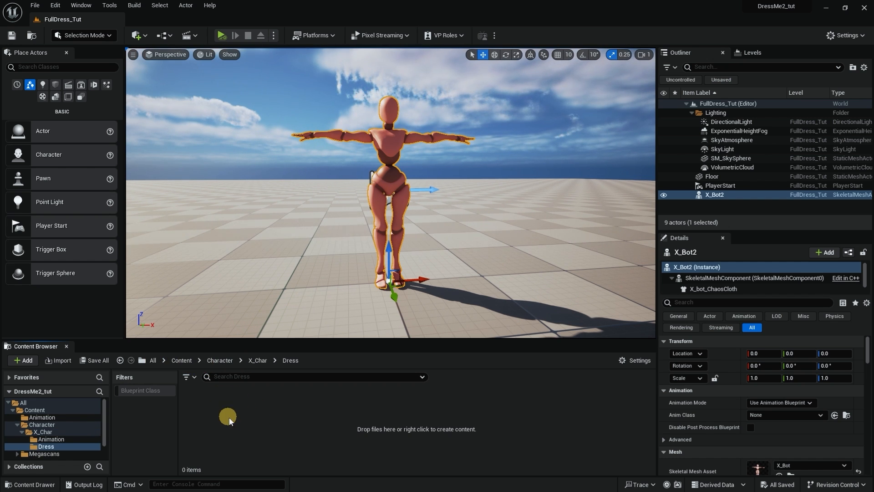
click(60, 362)
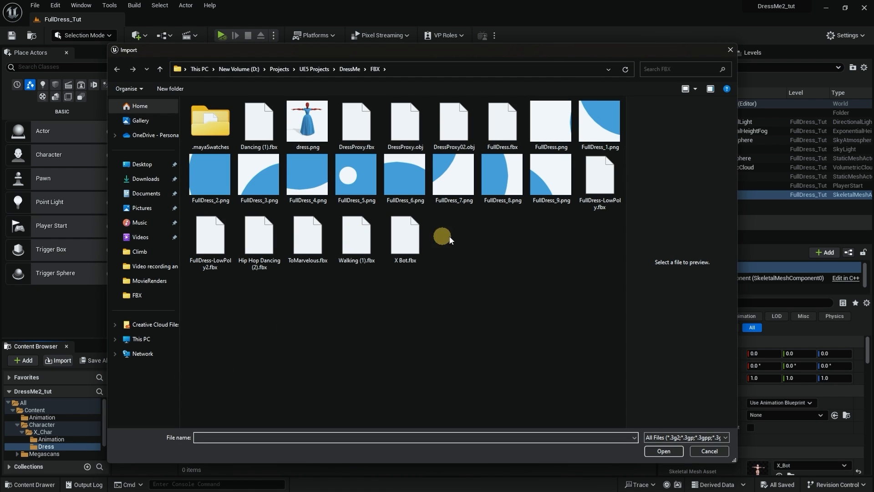
click(600, 181)
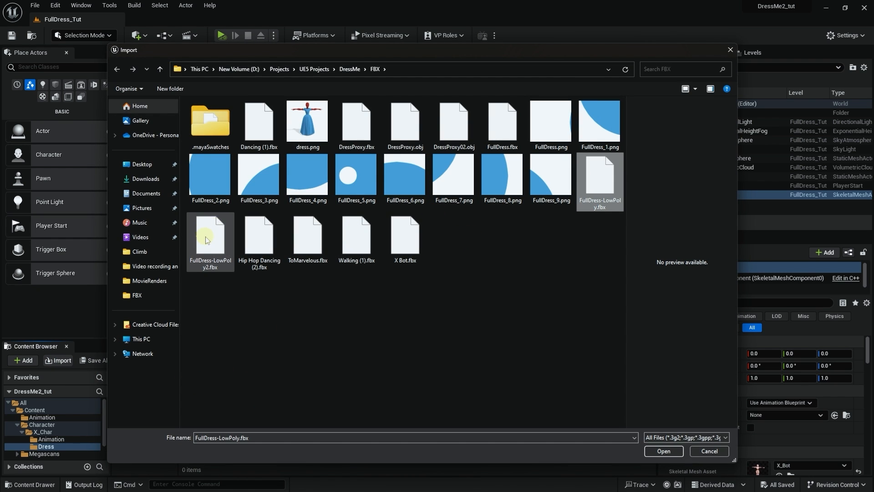
click(210, 236)
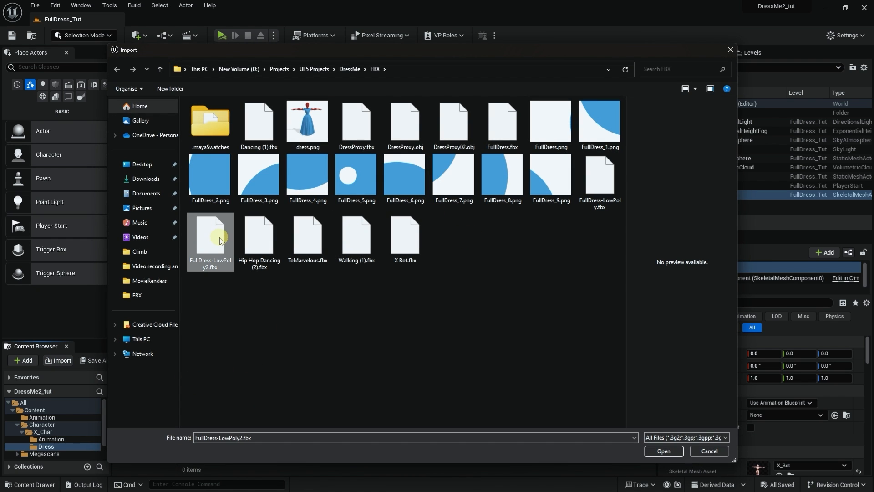
double_click(214, 238)
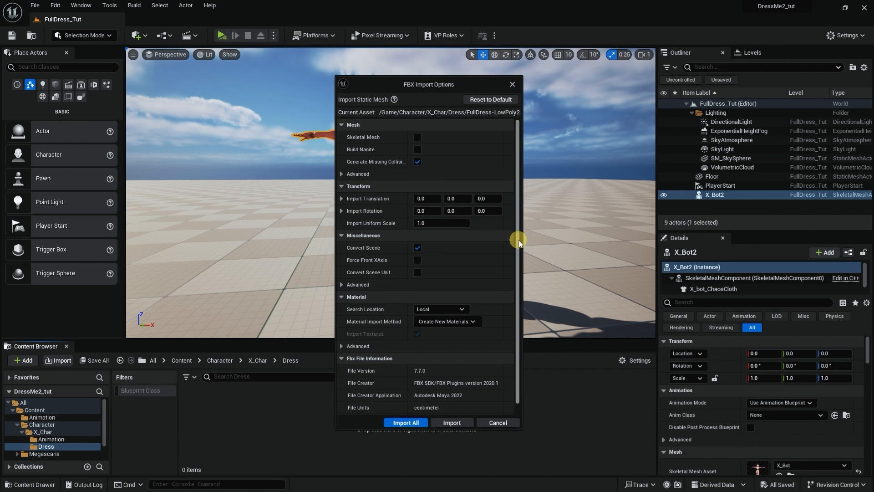
drag(519, 212, 523, 288)
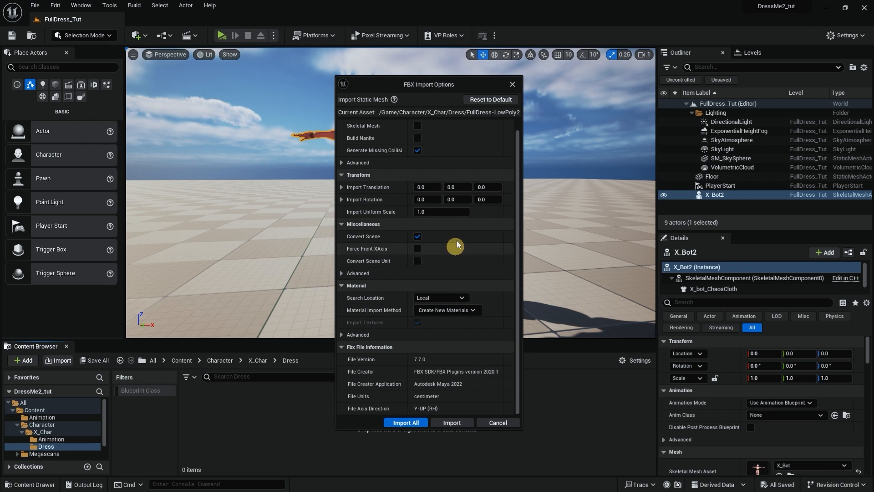
click(412, 422)
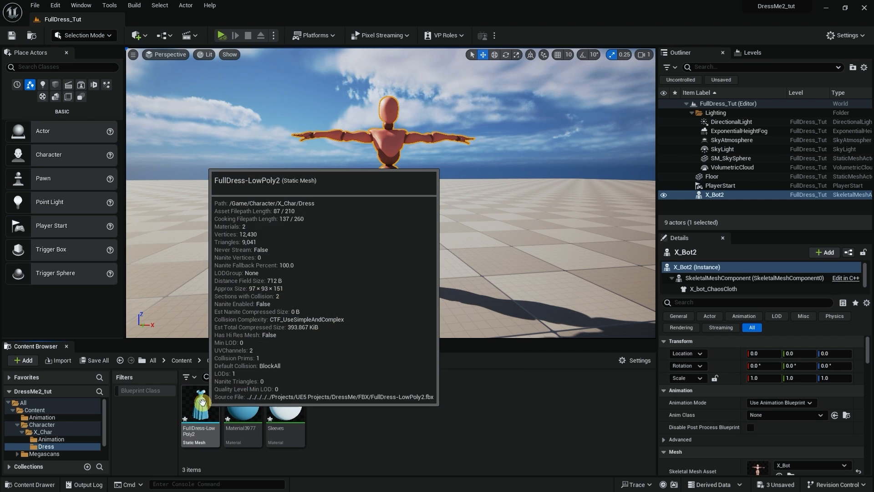
Step: Open the imported FullDress-LowPoly2 static mesh, inspect the dress and its two materials, and close its editor
double_click(200, 408)
drag(294, 294, 288, 295)
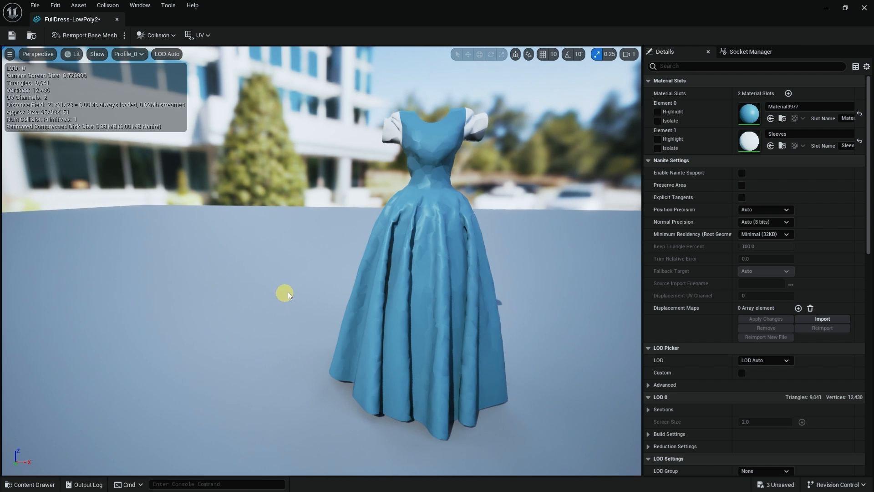
drag(425, 229, 401, 254)
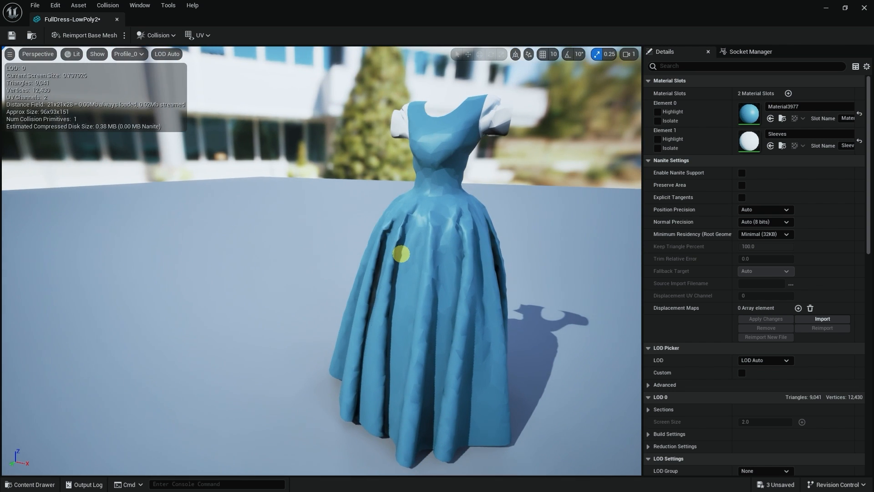
click(118, 20)
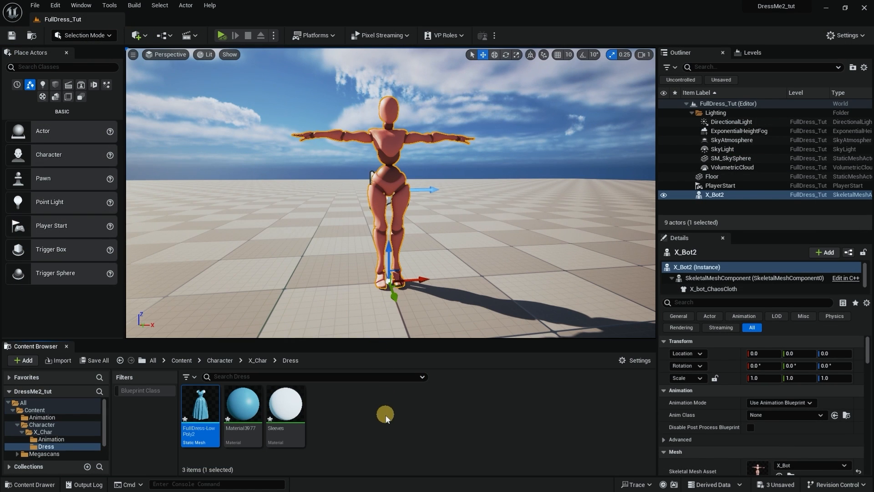
Step: Place the FullDress-LowPoly2 mesh in the level and reset its location to 0, 0, 0 to check its fit on the X Bot
drag(201, 404, 288, 252)
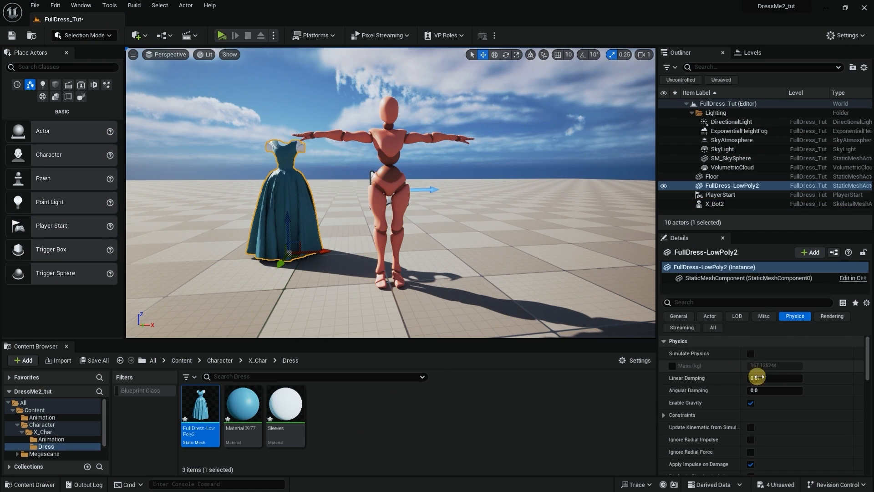
click(780, 279)
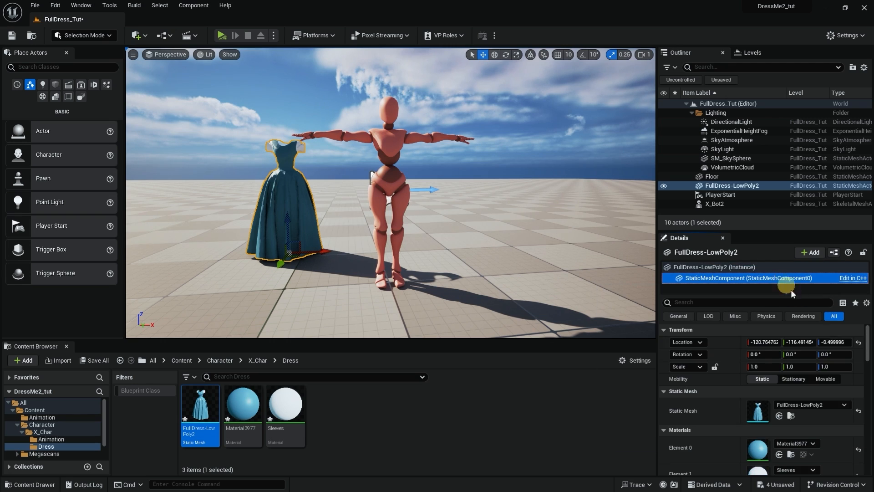
click(858, 343)
alt+drag(546, 219, 563, 226)
scroll(523, 214, up, 3)
mouse_move(483, 208)
alt+mouse_down()
mouse_move(546, 218)
mouse_move(472, 218)
alt+mouse_up()
scroll(474, 207, down, 4)
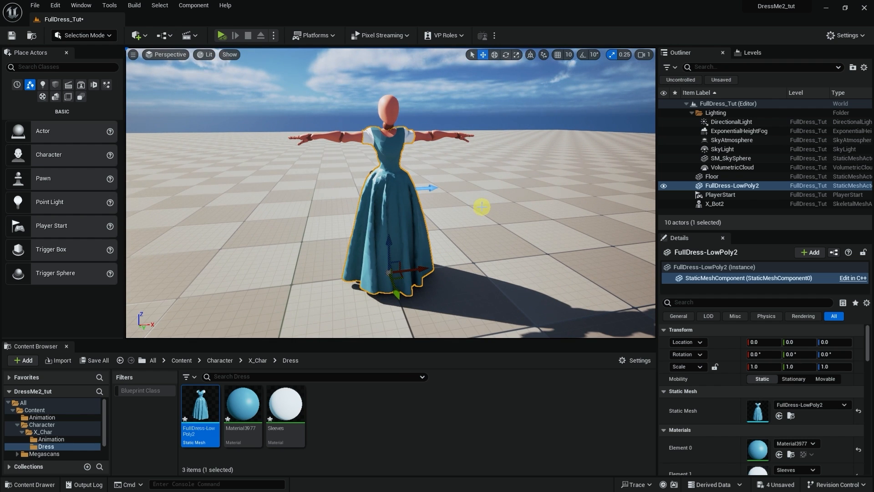
alt+drag(473, 209, 421, 227)
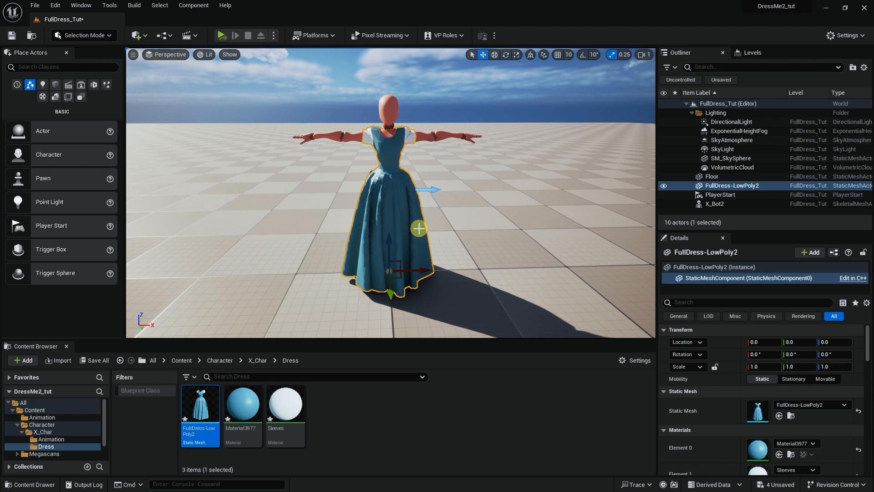
Step: Delete the FullDress-LowPoly2 test actor from the level
click(726, 187)
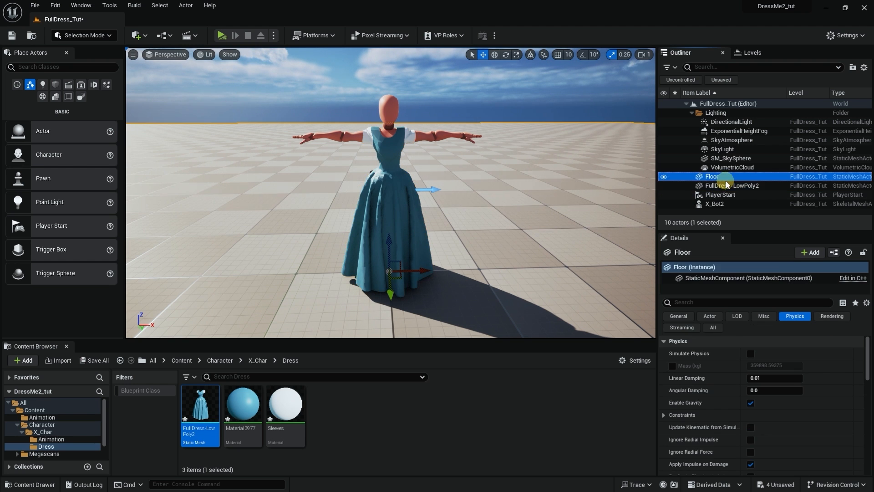
key(Delete)
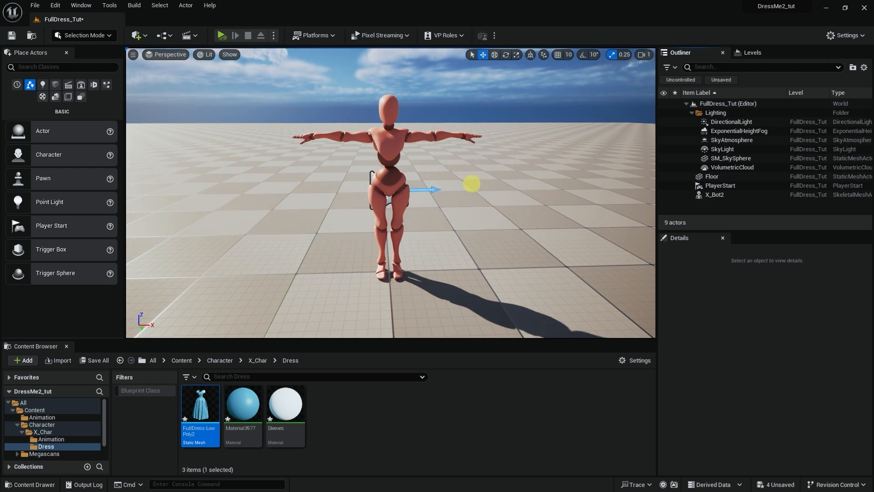
alt+drag(472, 183, 460, 176)
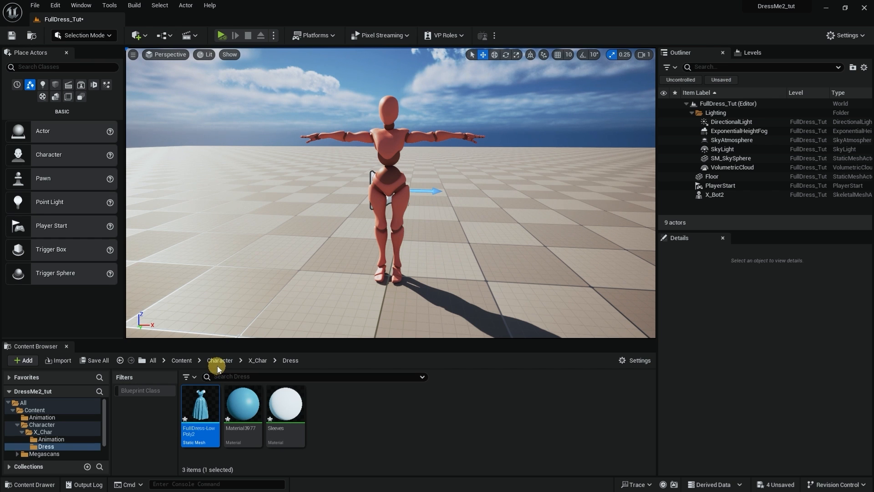
Step: Create a new folder named Cloth inside the Character/X_Char/Dress folder
click(217, 361)
click(182, 360)
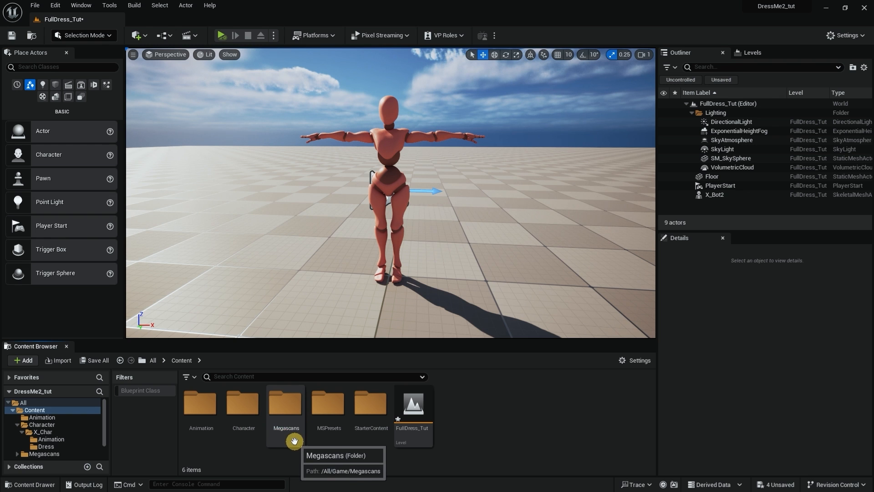
double_click(242, 414)
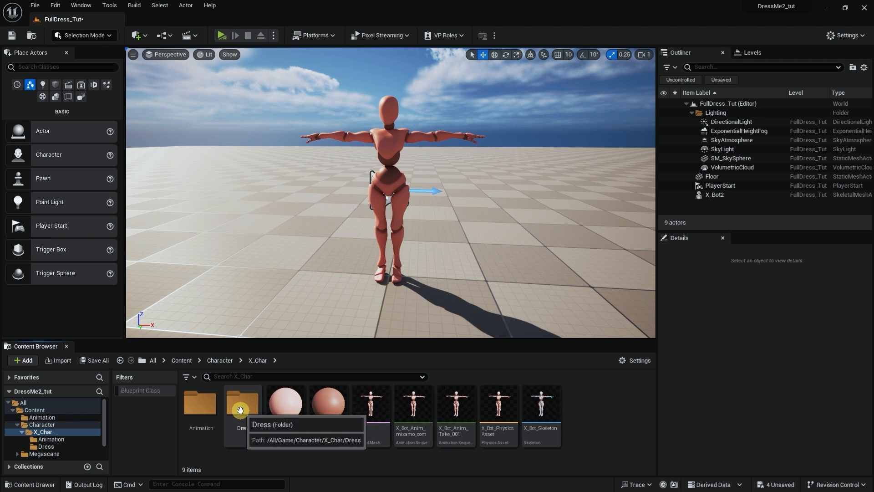
double_click(244, 411)
right_click(369, 421)
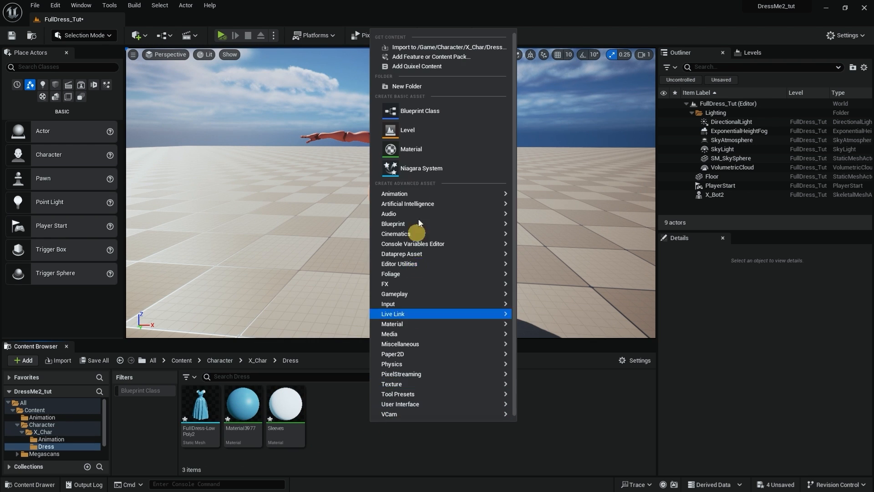
click(422, 87)
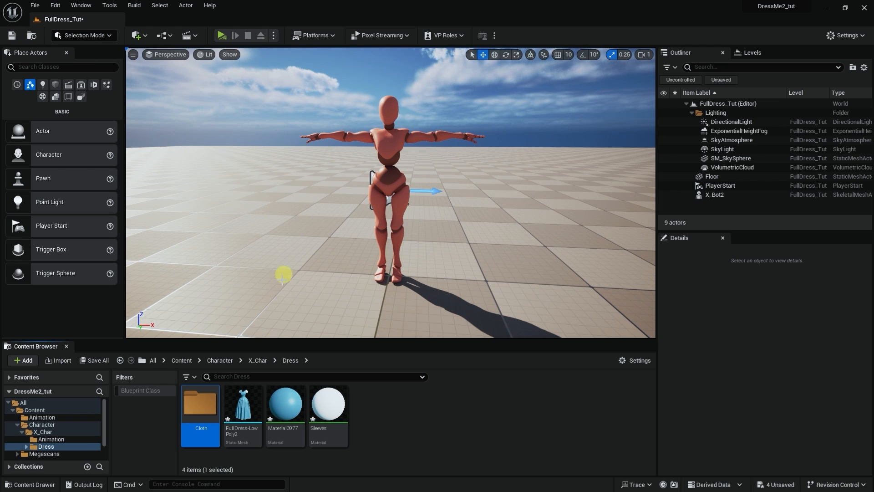
Step: Create a cloth asset named X_Bot_Cloth in the Cloth folder and open it for editing
double_click(196, 401)
right_click(265, 413)
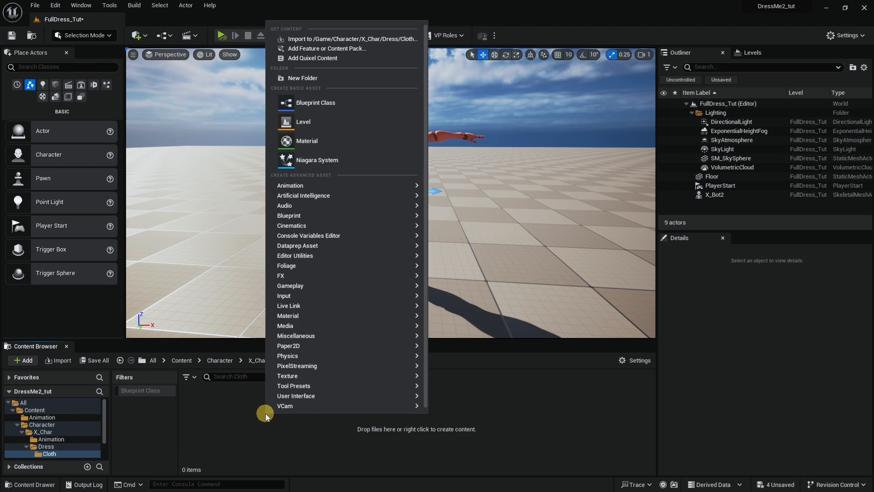
text(cloth)
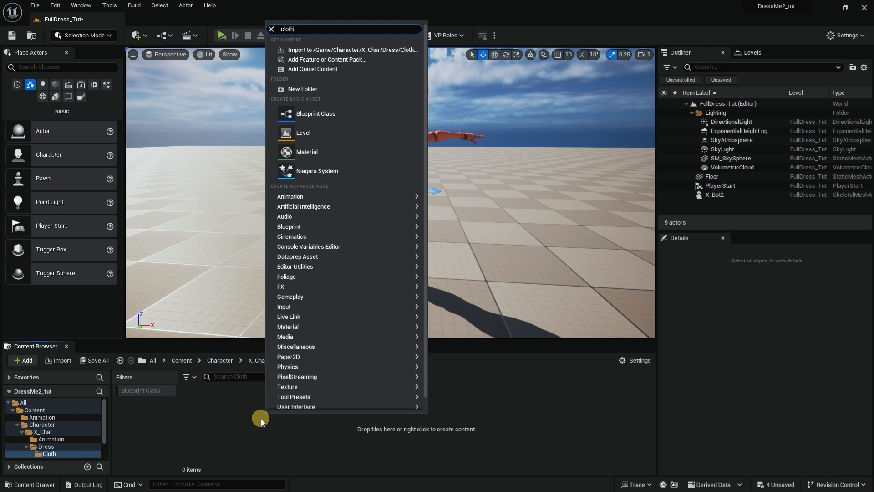
click(312, 61)
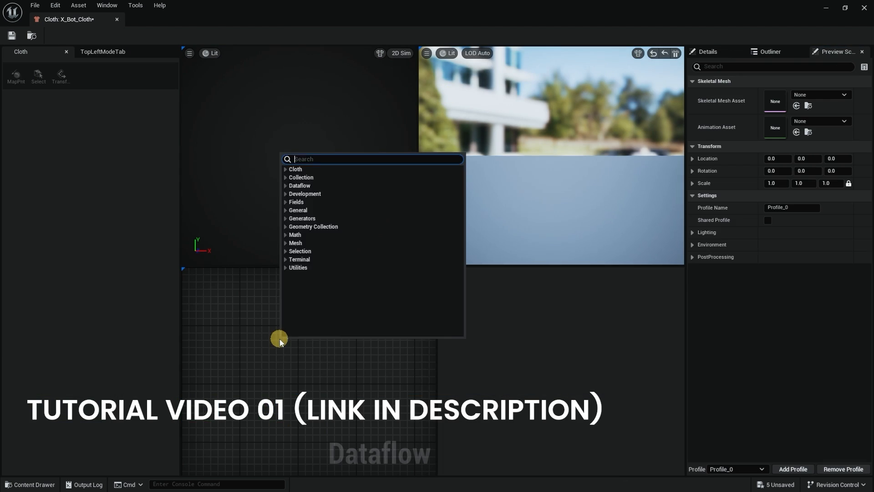
Step: Paint the MaxDistance weight map over the lower skirt with brush size 0.306, attribute value 1.0 and strength 0.428
click(608, 286)
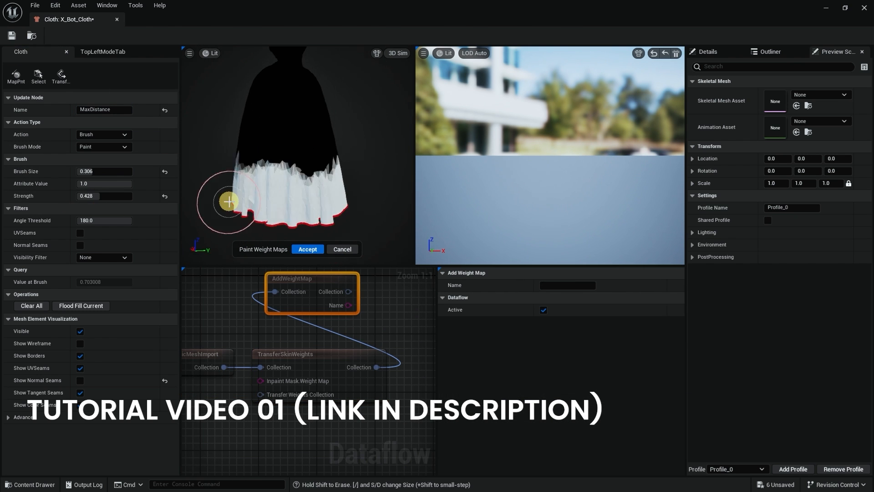
mouse_move(231, 199)
mouse_down()
mouse_move(265, 159)
mouse_move(308, 141)
mouse_move(286, 108)
mouse_move(289, 171)
mouse_move(289, 146)
mouse_up()
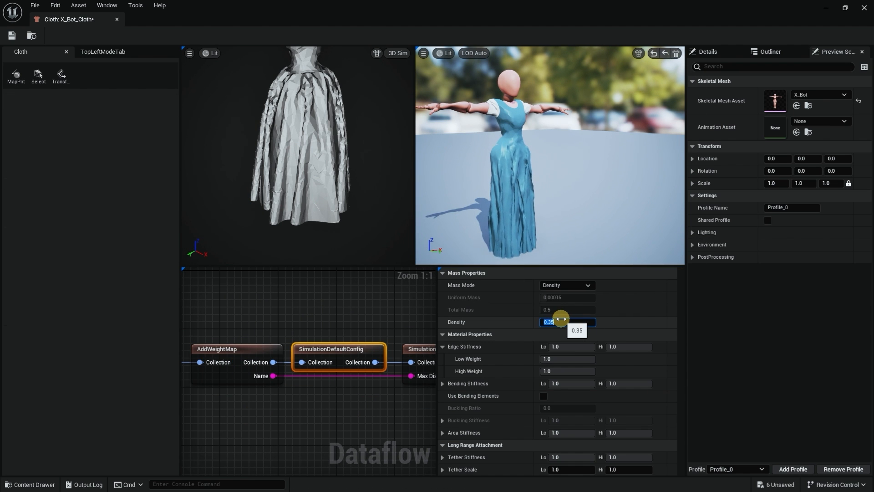
Step: Set the density of the SimulationDefaultConfig node to 0.2 and check how the dress simulates on the X Bot
key(Return)
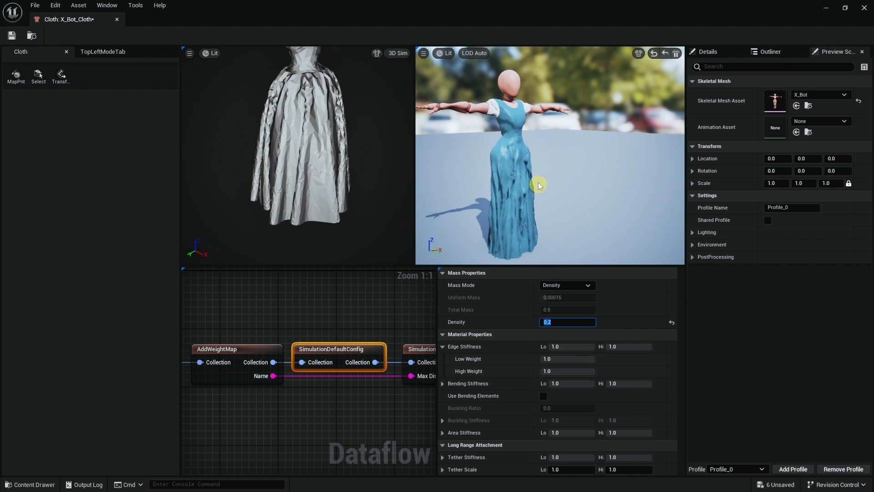
drag(538, 185, 513, 175)
scroll(530, 347, down, 3)
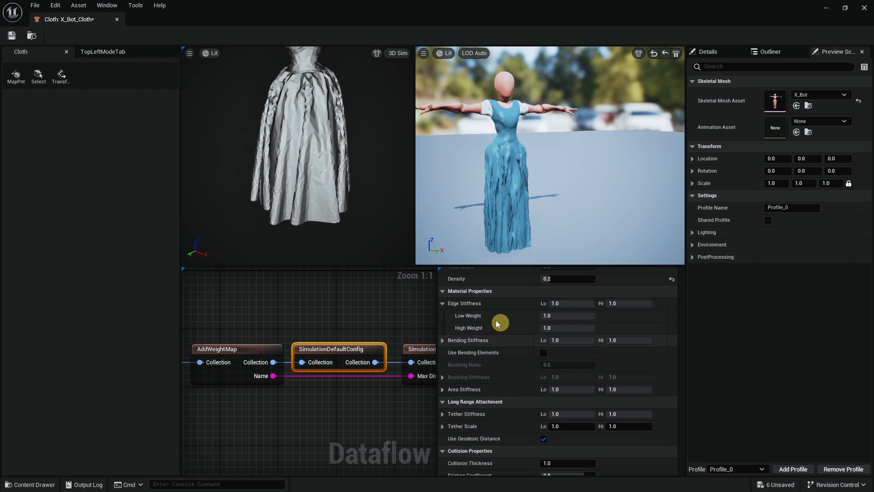
Step: Set the SimulationDefaultConfig node's iteration count to 4 and subdivision count to 3
scroll(507, 358, down, 2)
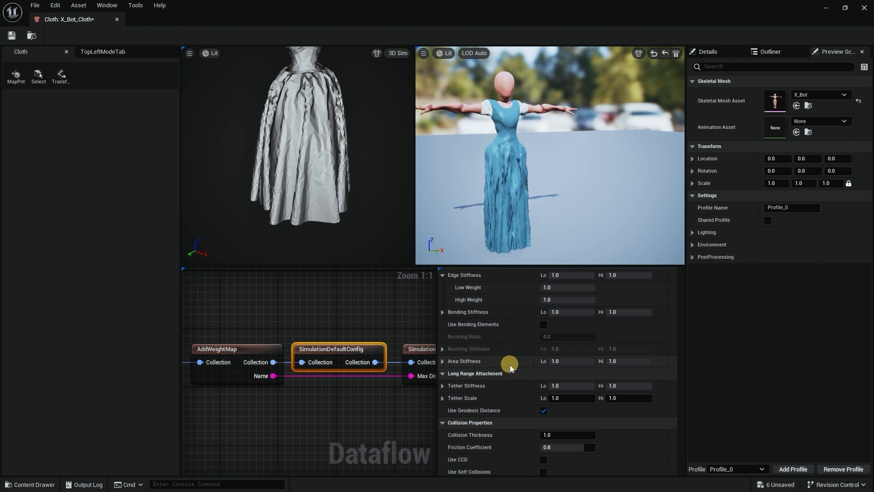
right_drag(513, 368, 493, 296)
right_drag(509, 359, 513, 284)
right_drag(508, 373, 503, 335)
right_drag(556, 460, 558, 428)
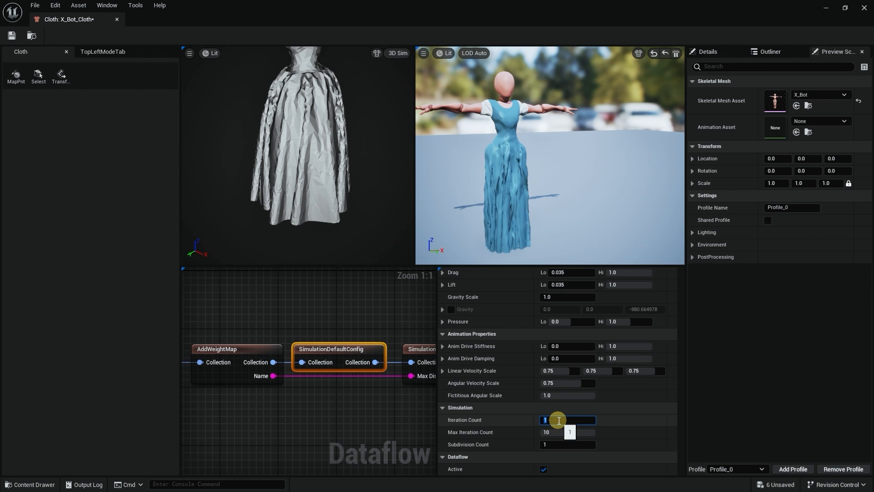
key(Tab)
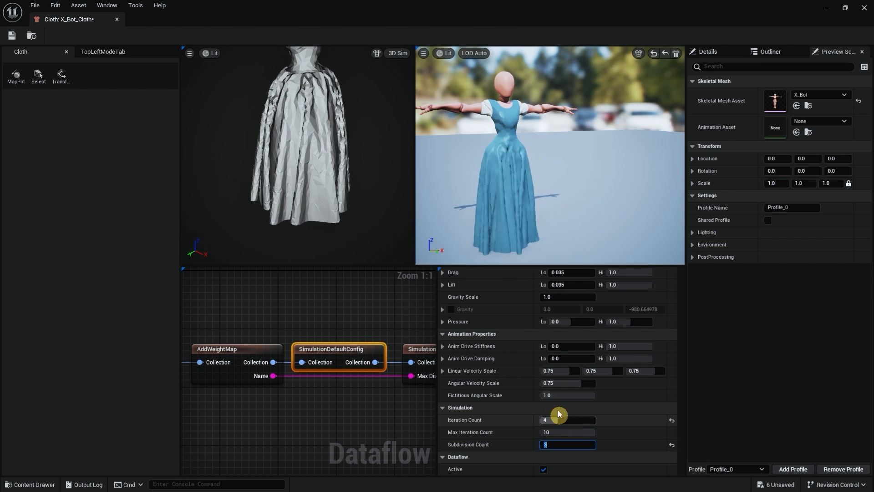
Step: Assign the Walking__1_ animation to the preview scene and view the dress simulating on the walking character
click(838, 123)
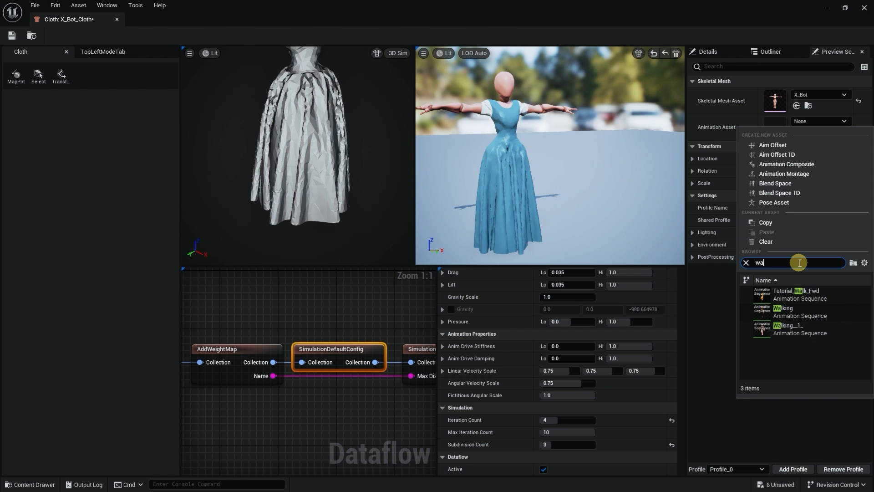
click(806, 328)
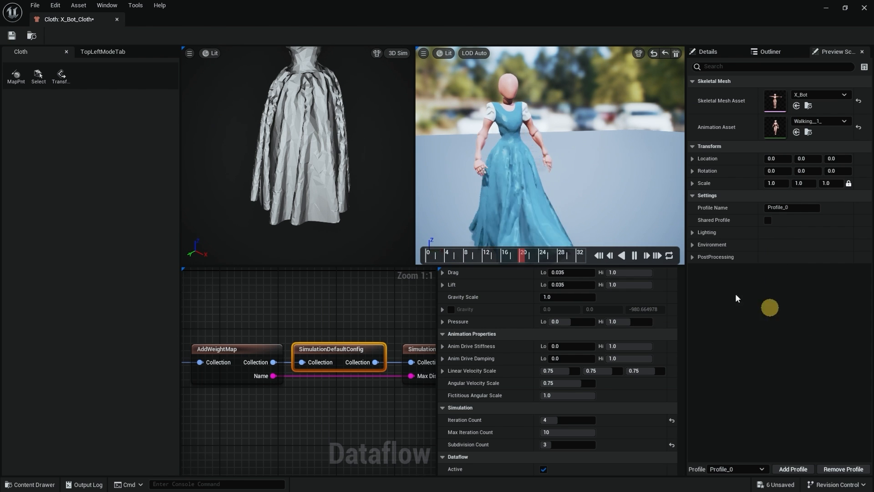
drag(564, 163, 582, 218)
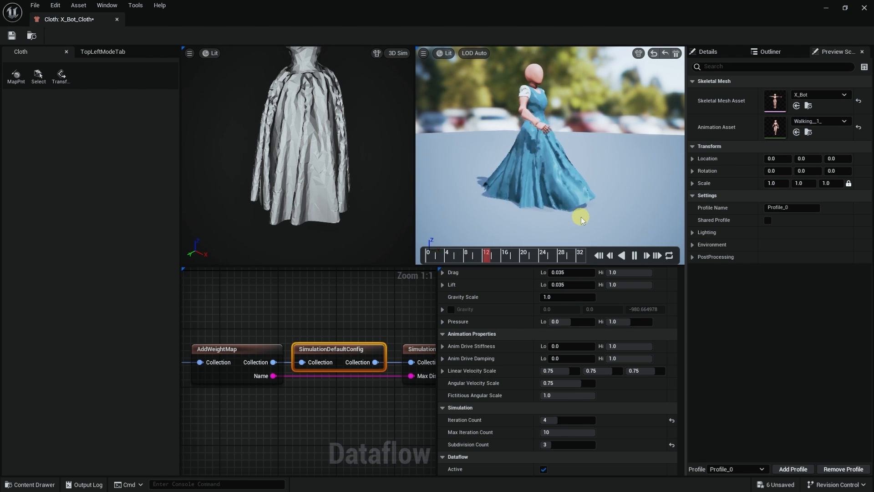
Step: Set the collision thickness of the SimulationDefaultConfig node to 2.0 and check the walking dress from other angles
click(547, 385)
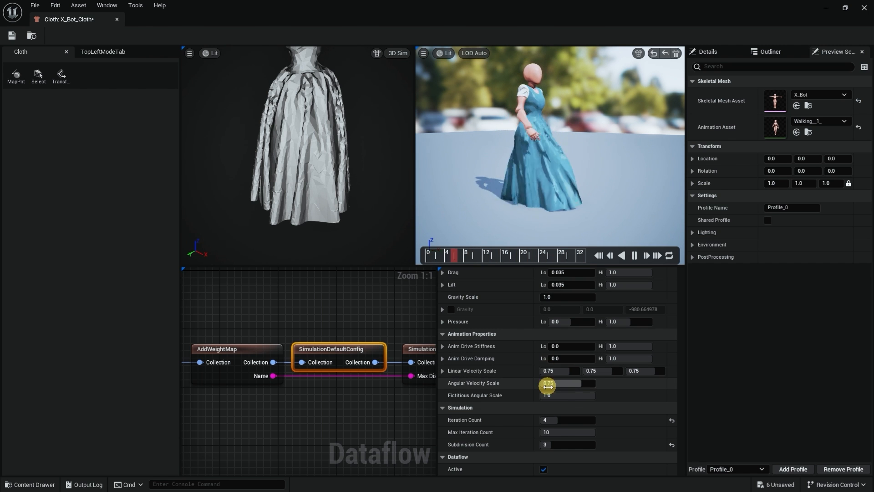
scroll(496, 401, up, 5)
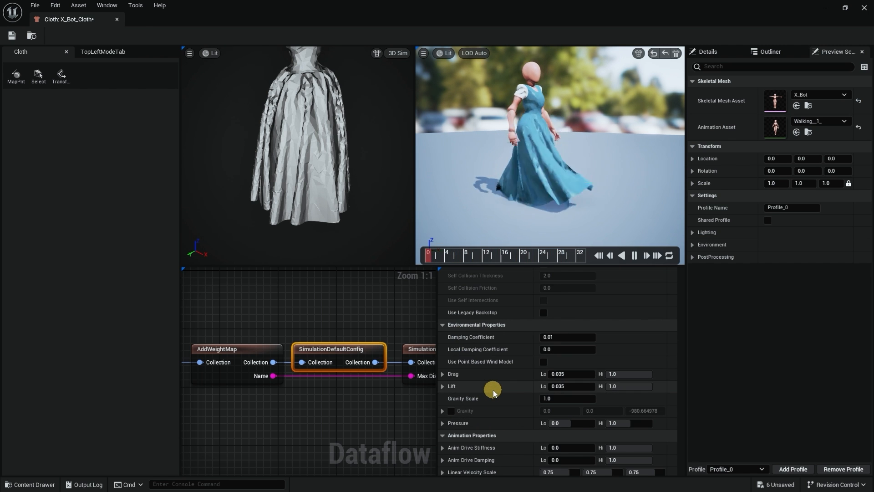
scroll(494, 393, down, 5)
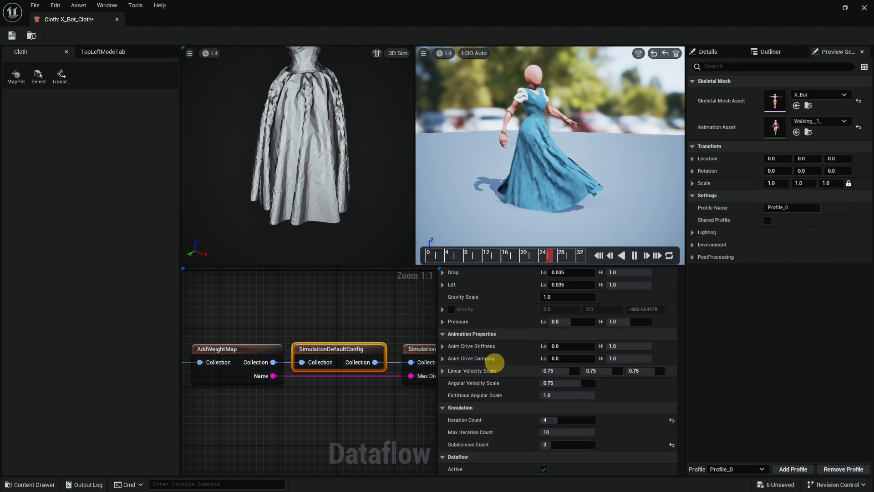
scroll(495, 362, up, 5)
click(555, 360)
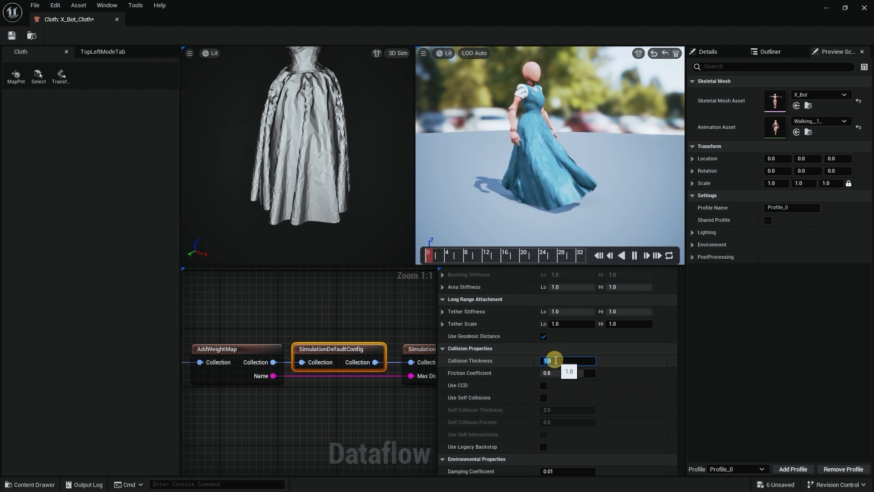
text(2)
key(Return)
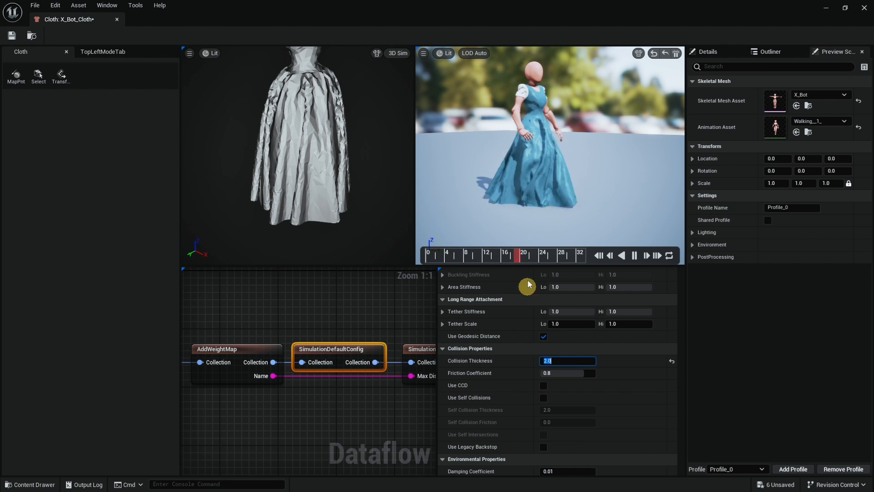
drag(595, 136, 537, 143)
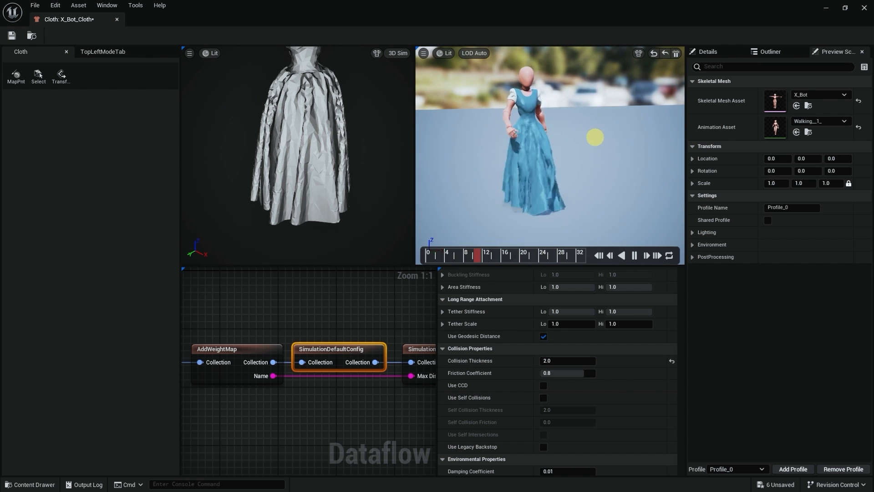
mouse_move(593, 136)
alt+mouse_down()
mouse_move(552, 130)
mouse_move(494, 141)
mouse_move(618, 137)
mouse_move(587, 137)
alt+mouse_up()
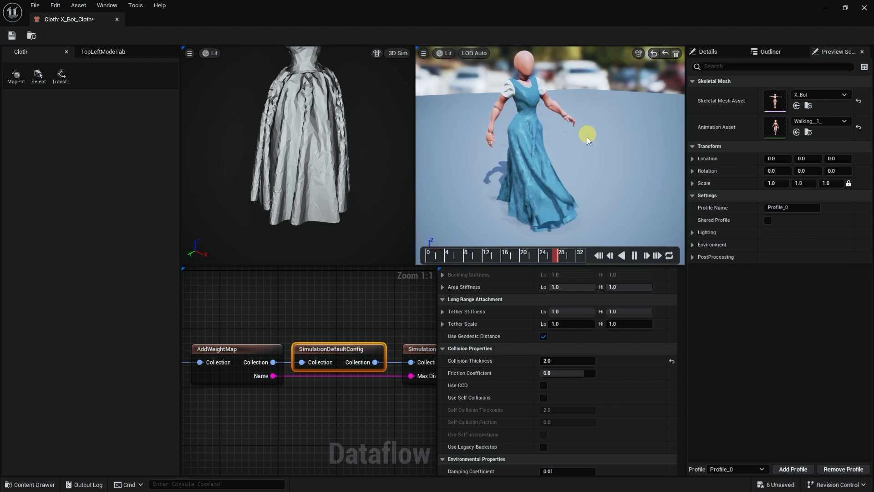
drag(546, 361, 557, 358)
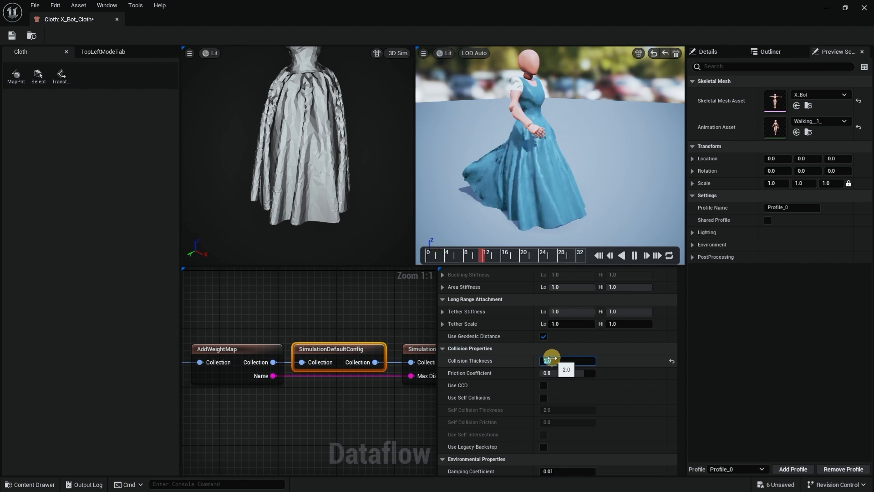
Step: Set the edge stiffness of the SimulationDefaultConfig node to Lo 0.2 and Hi 0.5 and check the skirt's motion
right_drag(494, 338, 489, 434)
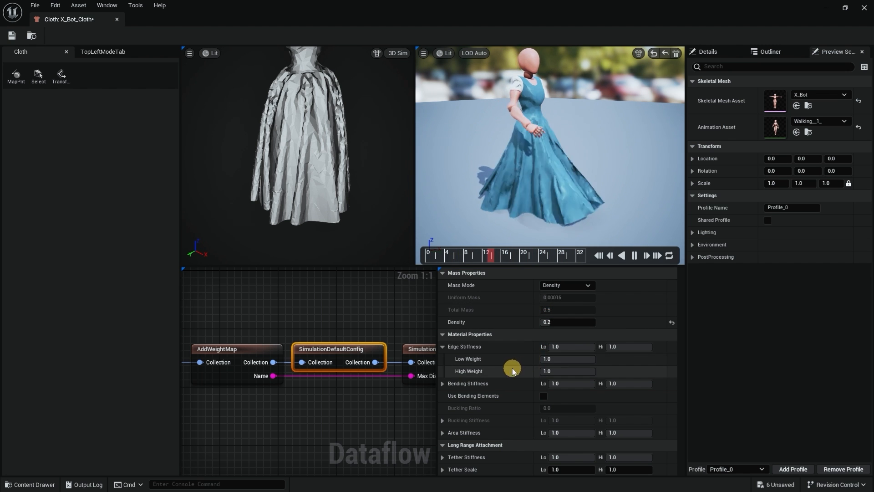
click(573, 349)
text(.2)
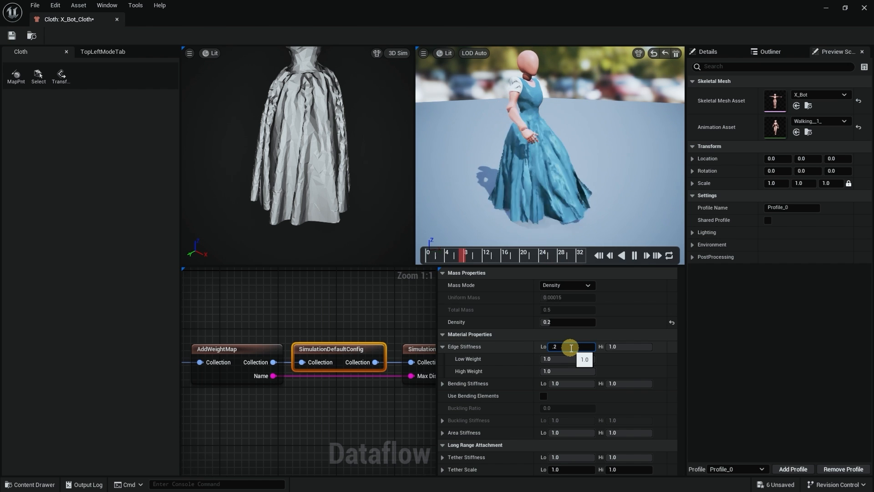
key(Tab)
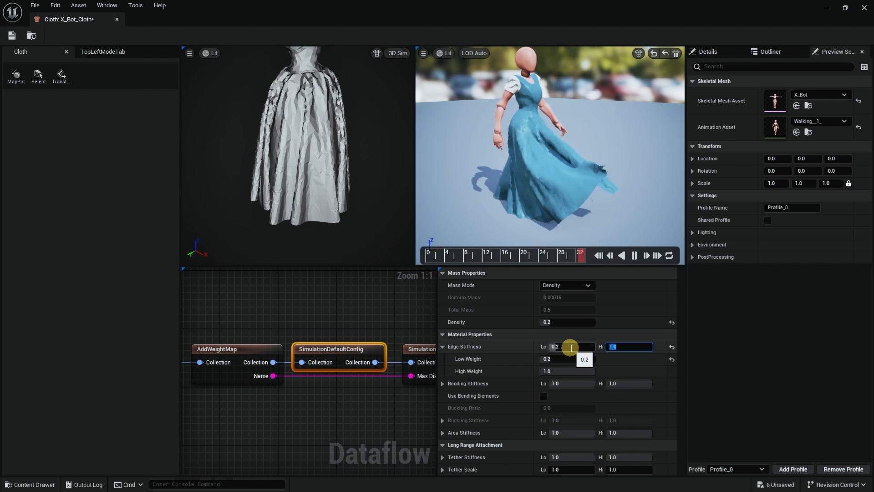
text(.5)
key(Return)
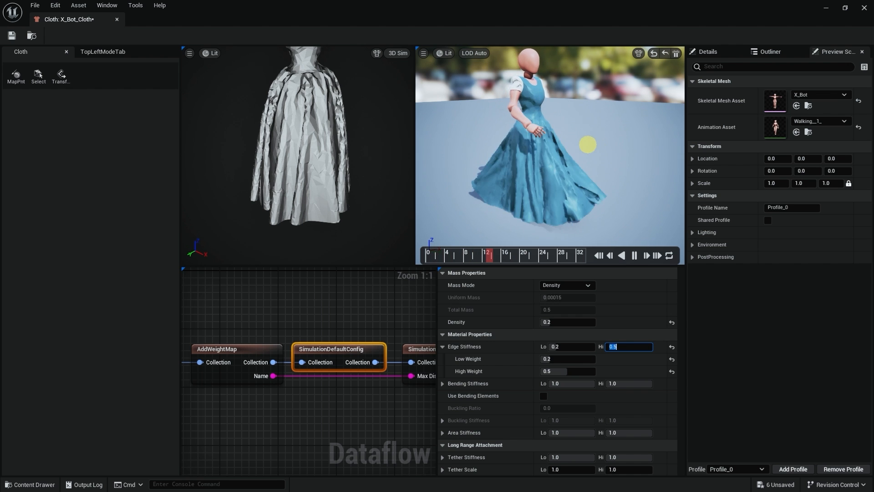
alt+drag(579, 144, 645, 141)
alt+drag(576, 173, 511, 179)
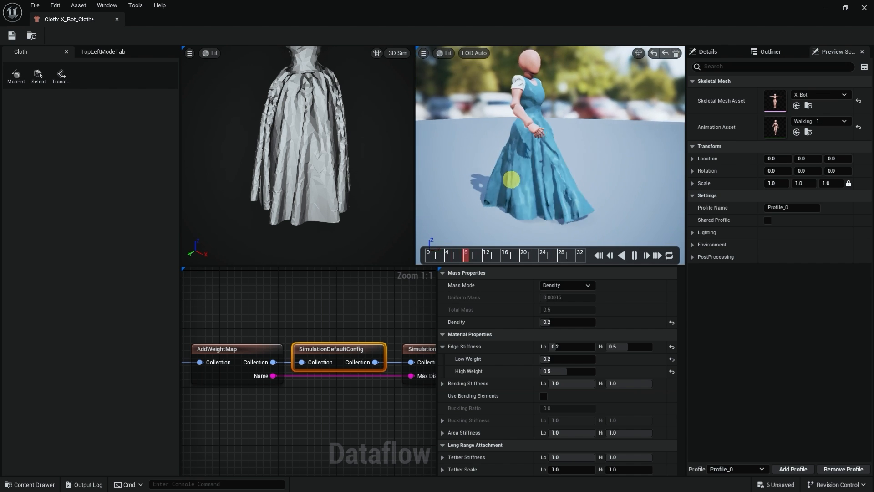
click(600, 255)
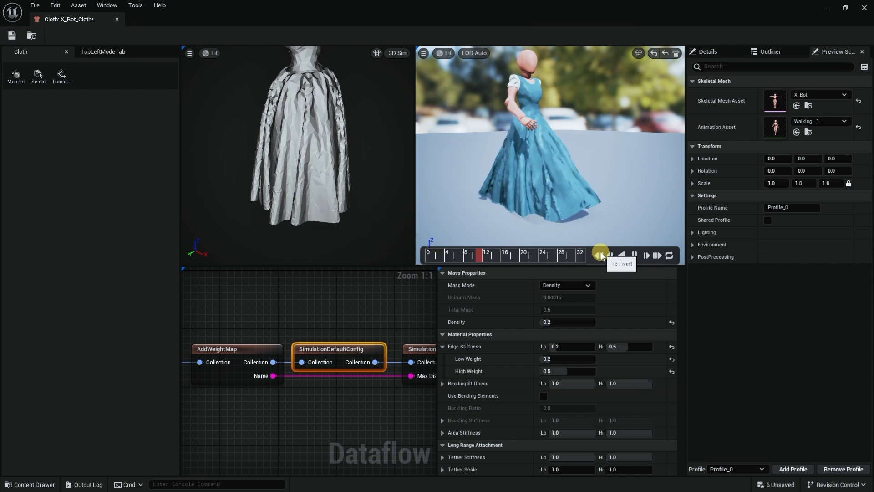
Step: Move the SetPhysicsAsset node away from SimulationCollisionConfig to make room for another node between them
right_drag(414, 367, 230, 370)
scroll(303, 387, down, 1)
scroll(306, 388, down, 1)
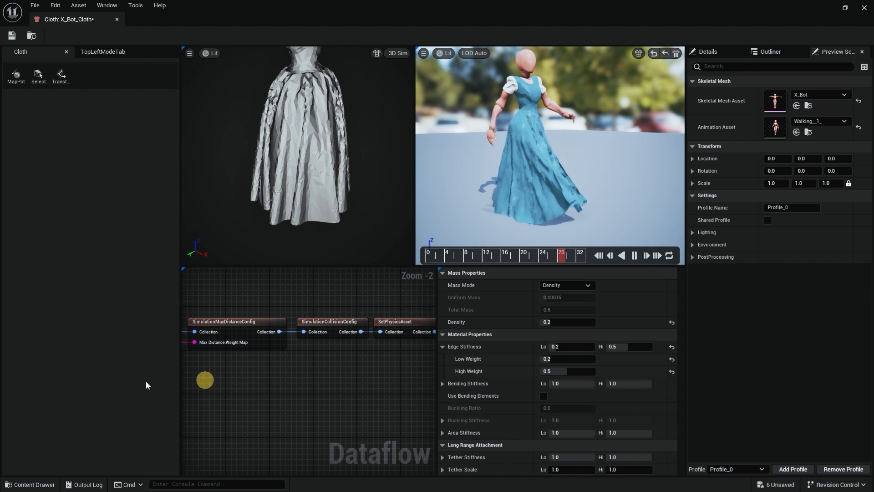
click(366, 374)
right_drag(366, 374, 337, 383)
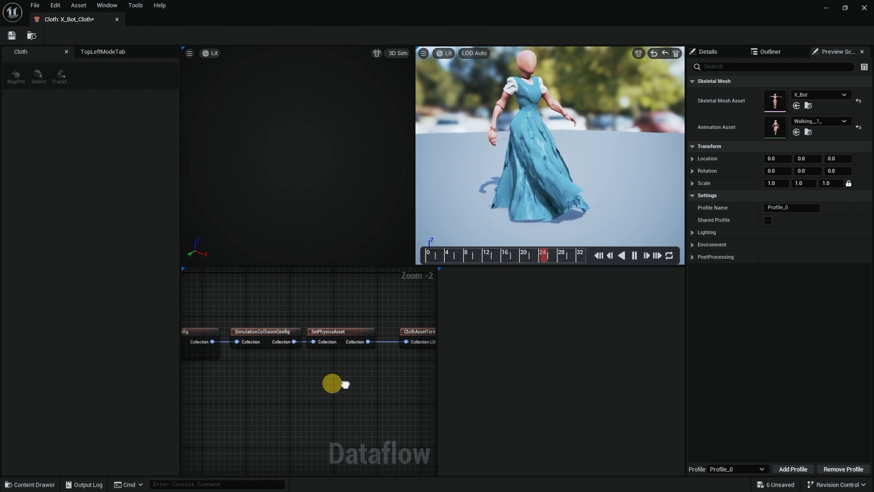
drag(335, 334, 352, 334)
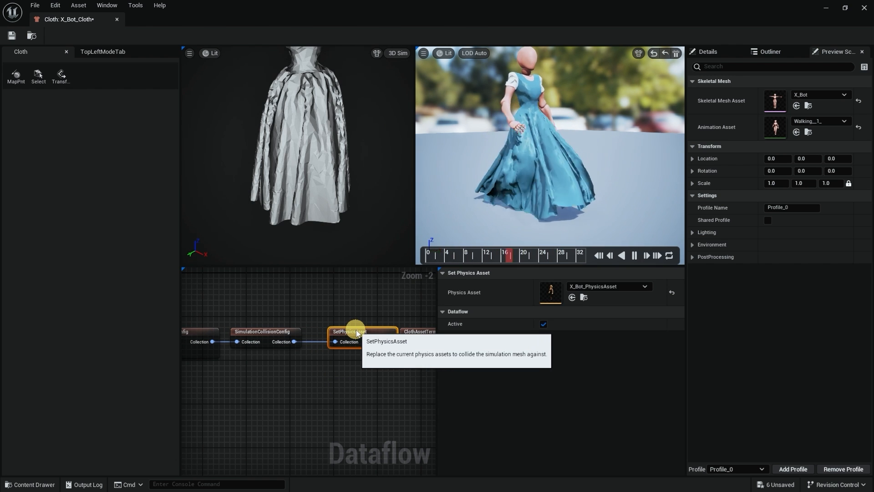
Step: Insert a SimulationAerodynamicsConfig node between SimulationCollisionConfig and SetPhysicsAsset, with an X wind velocity of 5.0
right_click(289, 391)
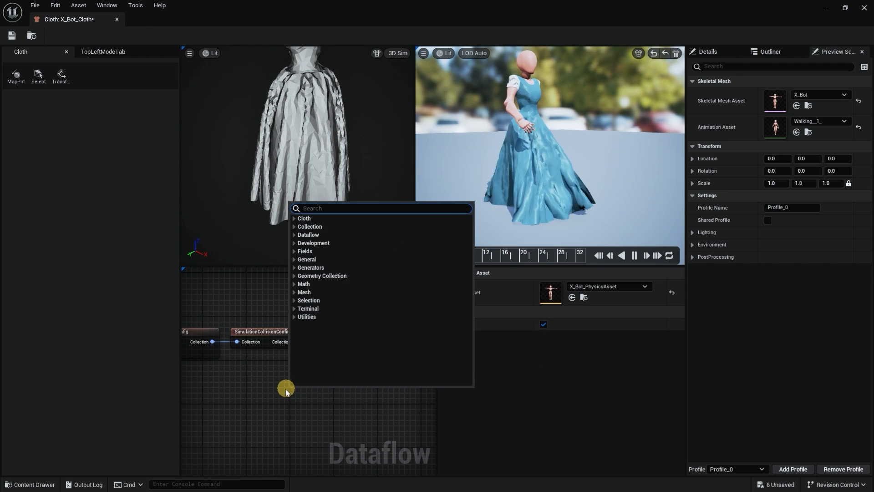
text(aer)
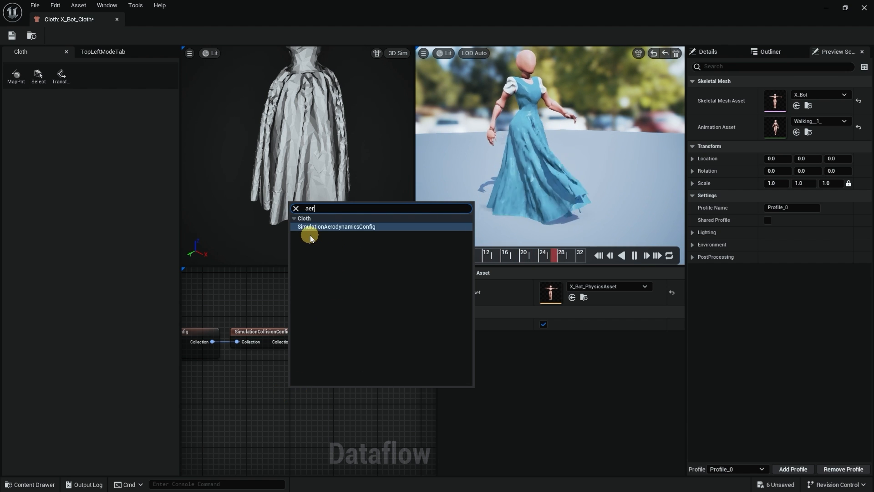
click(338, 227)
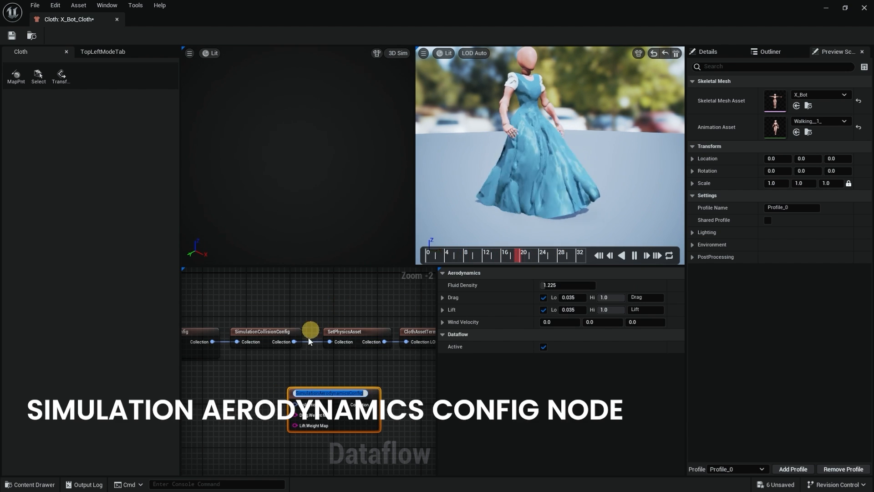
click(301, 366)
drag(329, 395, 320, 377)
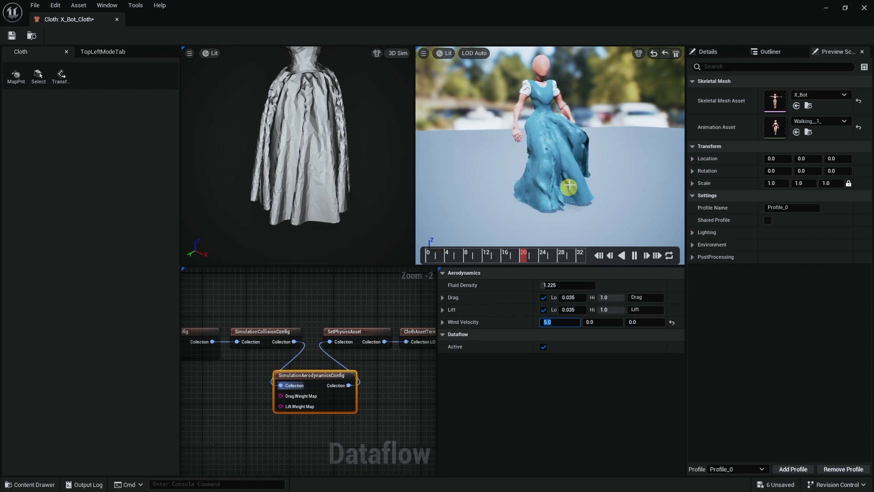
Step: Check how the wind moves the skirt from several angles, and set the X wind velocity to 0.0
drag(555, 164, 573, 165)
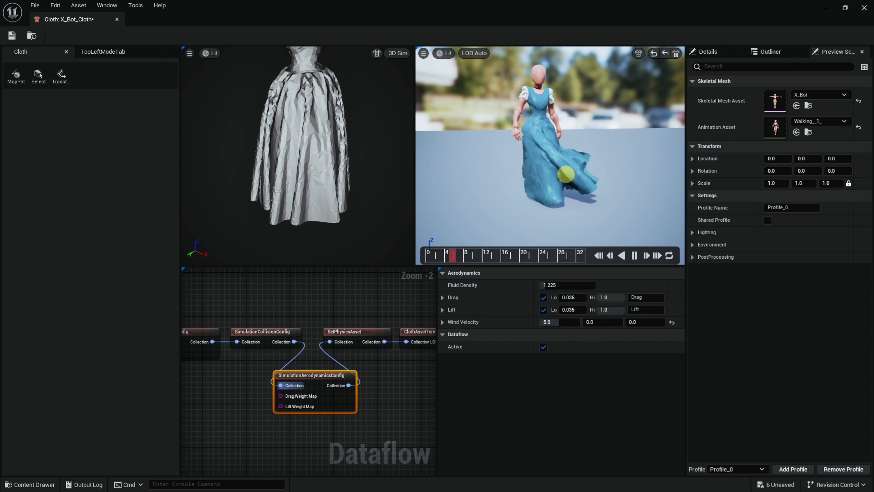
drag(566, 174, 531, 172)
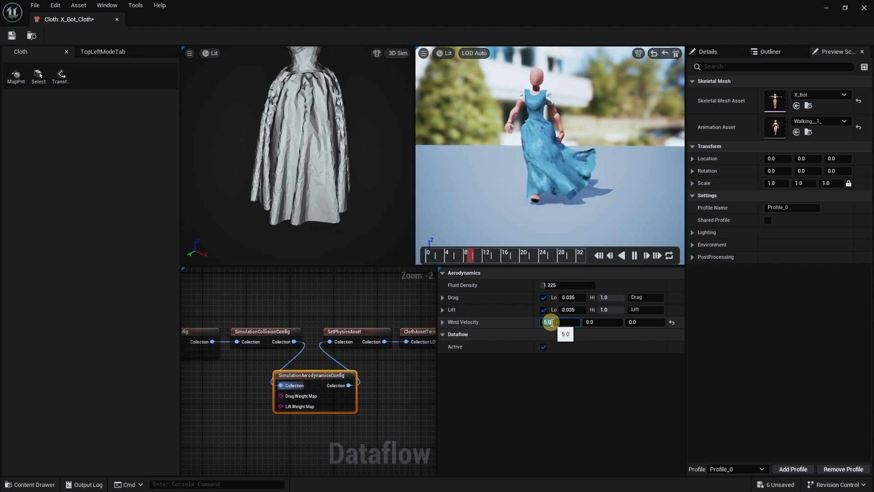
key(Return)
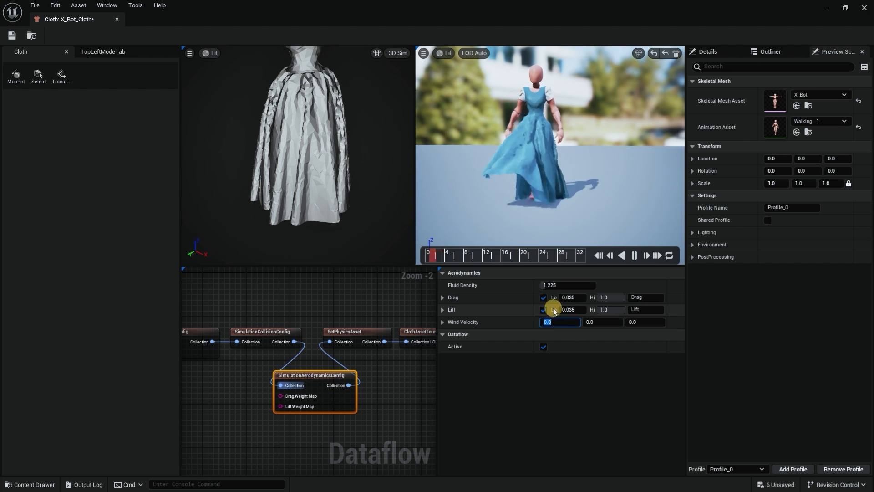
Step: Reset the edge stiffness of the SimulationDefaultConfig node to its default values
right_drag(387, 397, 346, 399)
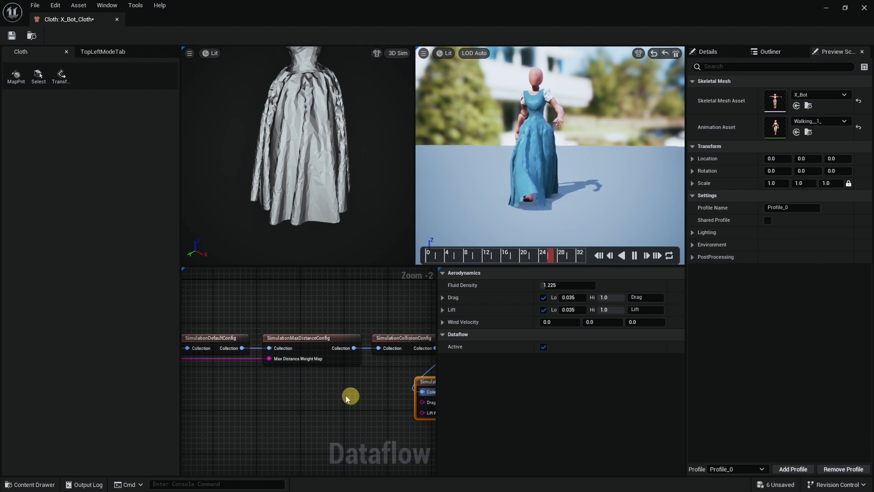
click(290, 342)
right_drag(263, 384, 332, 406)
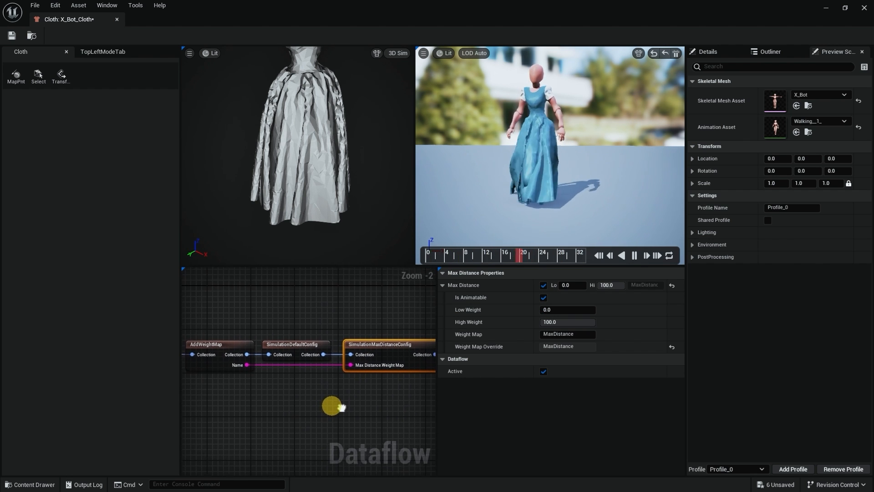
click(304, 351)
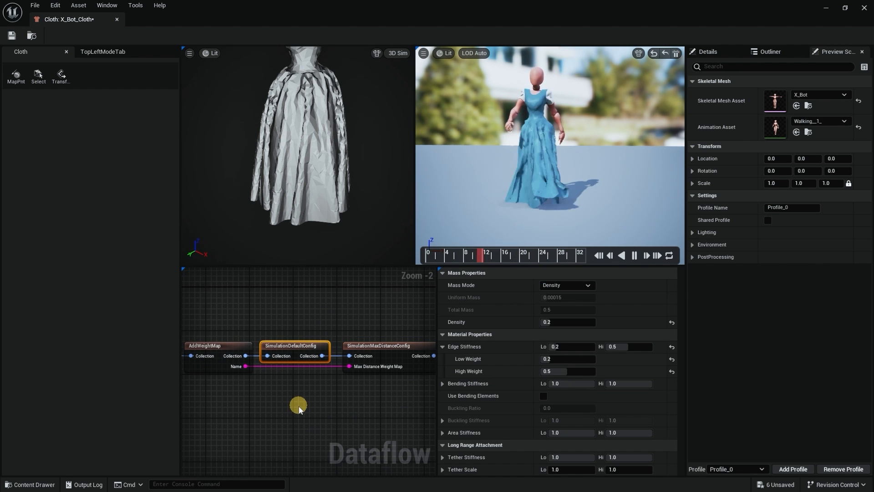
scroll(512, 360, down, 2)
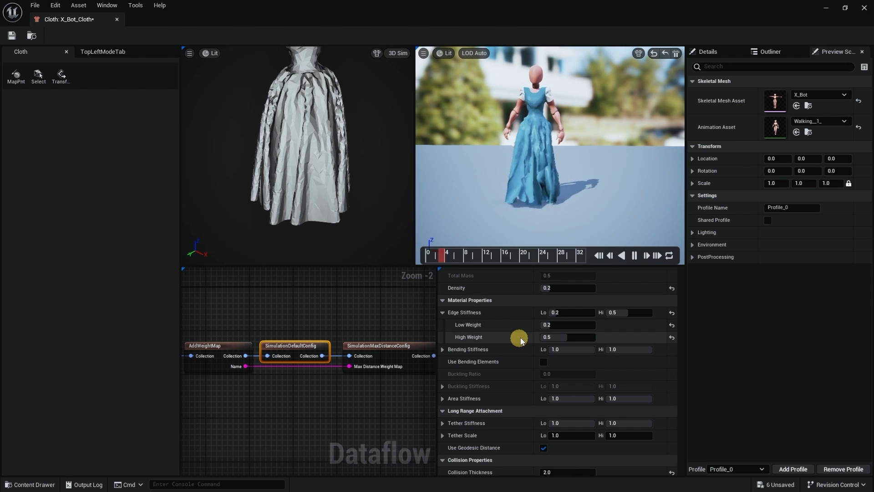
click(672, 313)
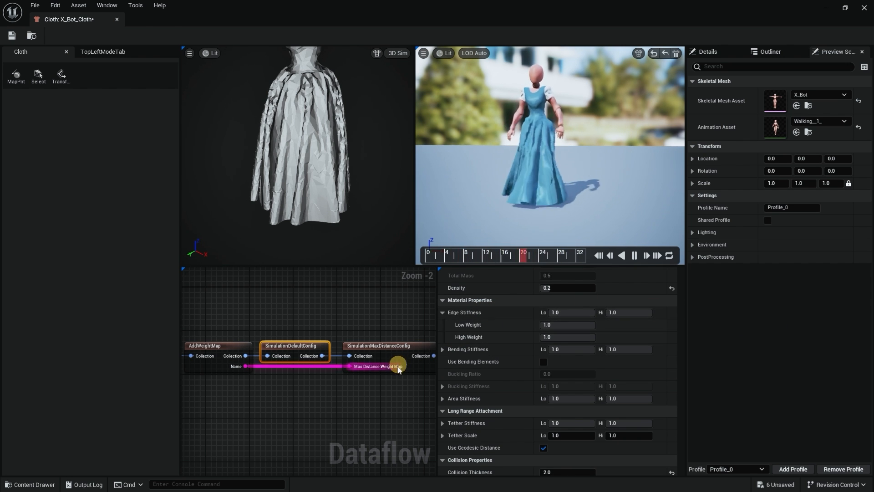
Step: Set the X wind velocity of the SimulationAerodynamicsConfig node to 5.0 and check the skirt's movement from several angles
right_drag(380, 399, 224, 405)
click(390, 396)
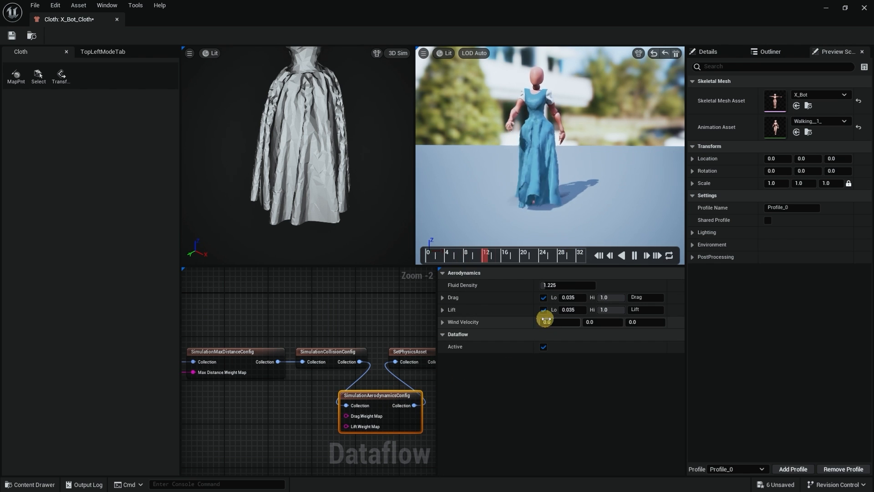
click(552, 323)
text(5)
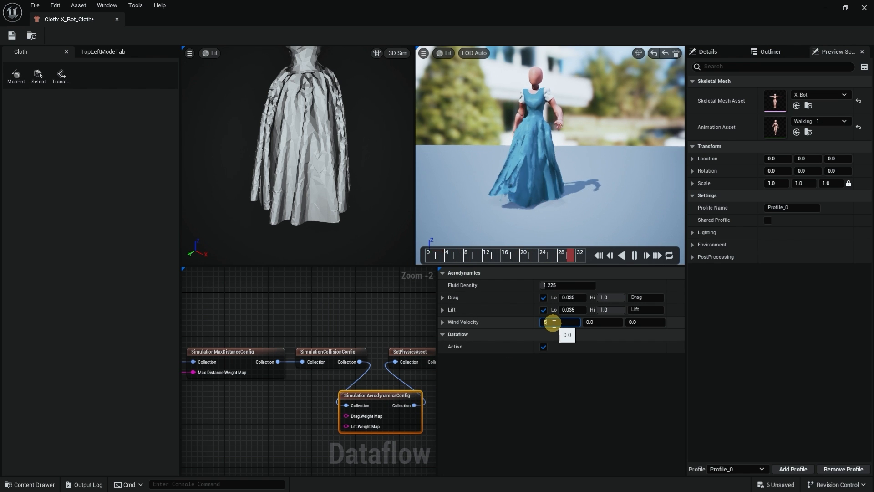
key(Return)
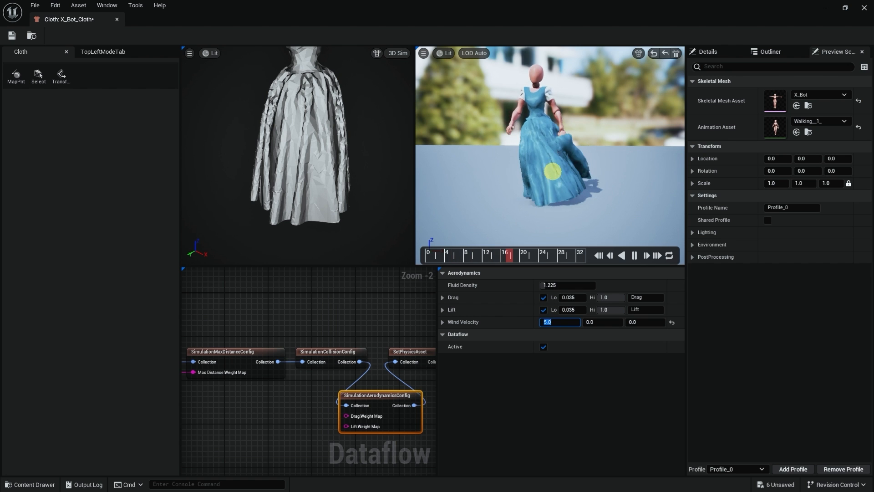
alt+drag(562, 177, 490, 178)
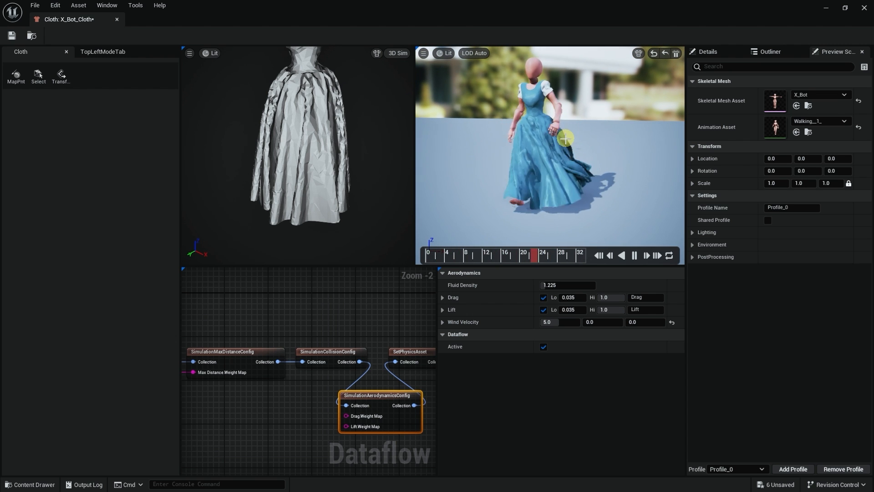
alt+drag(568, 145, 599, 185)
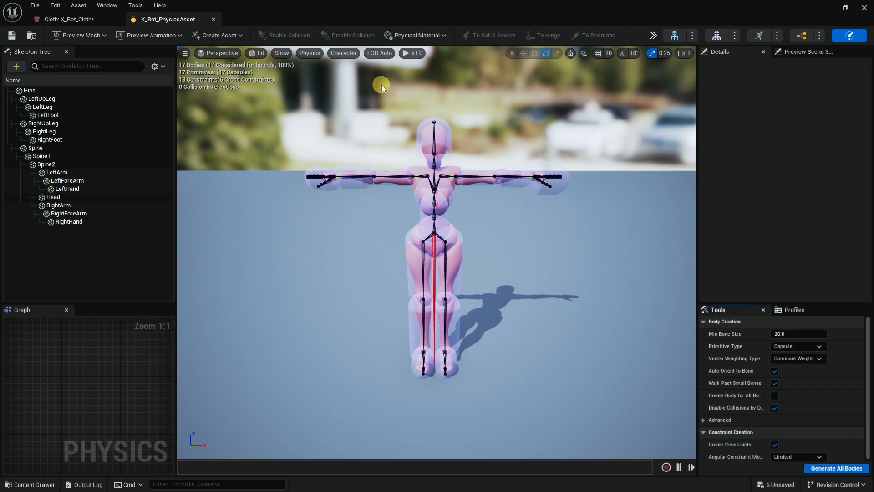
Step: Examine the collision bodies in X_Bot_PhysicsAsset up close, selecting the left upper leg capsule
alt+drag(487, 249, 468, 293)
scroll(504, 255, up, 4)
click(472, 293)
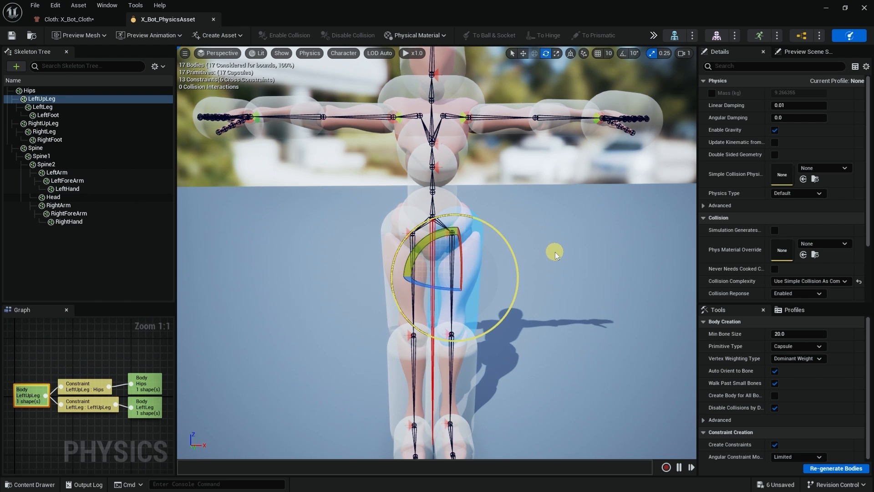
alt+drag(552, 244, 507, 260)
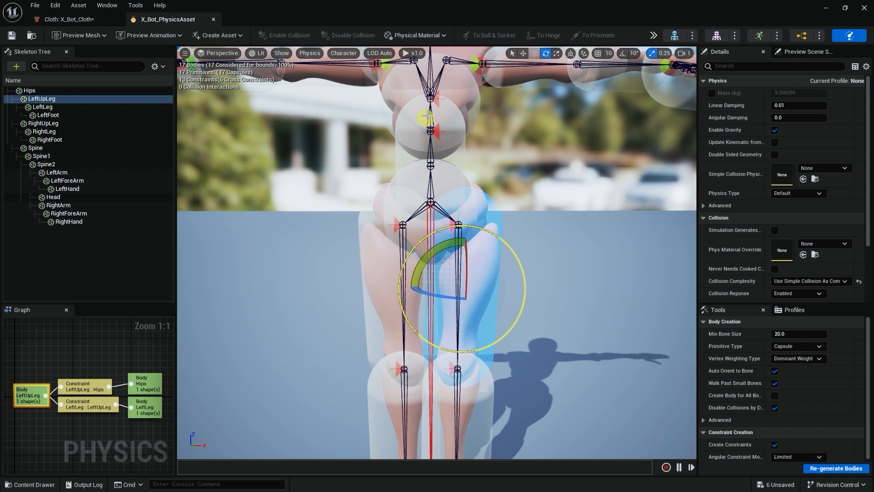
Step: Show all bones in the skeleton tree of the physics asset
right_click(119, 257)
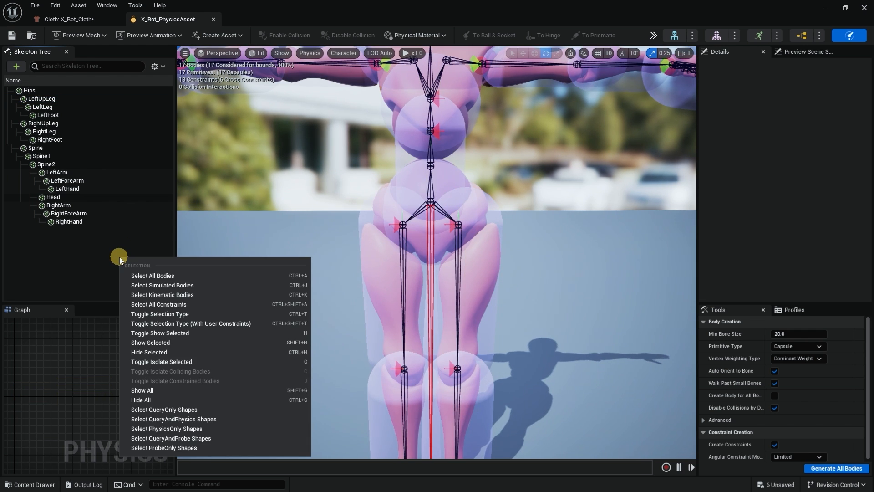
click(87, 257)
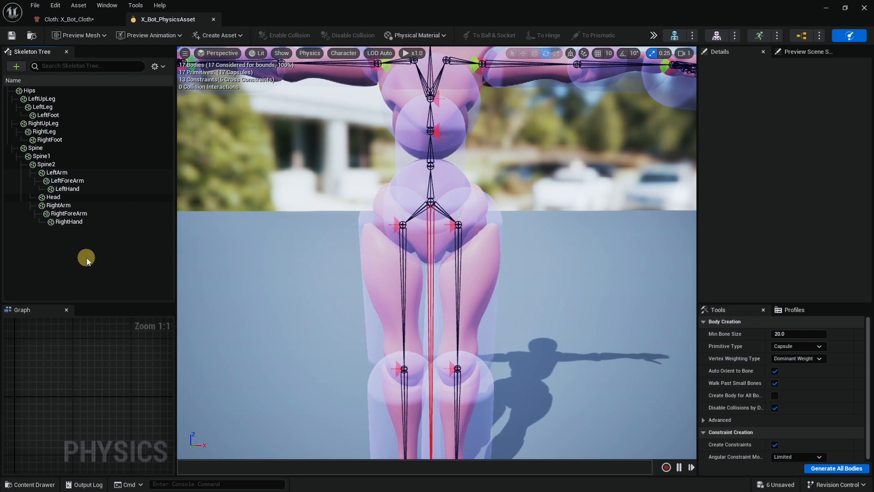
click(160, 71)
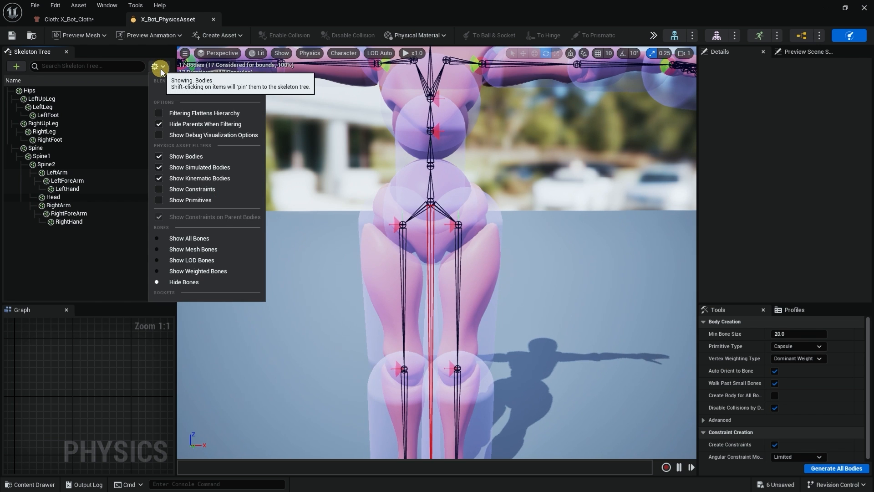
click(175, 238)
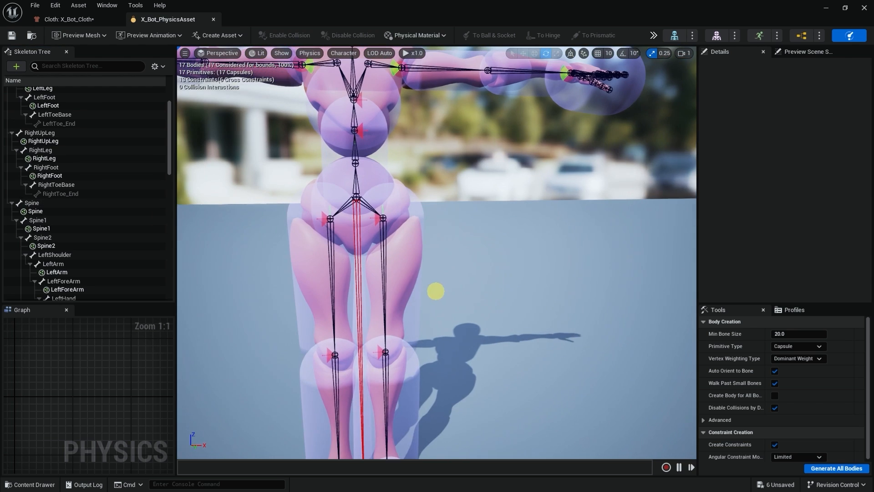
Step: Inspect how the Spine, Hips and Spine1 collision bodies fit the character's torso from several angles
mouse_move(397, 287)
mouse_down()
mouse_move(433, 297)
mouse_move(416, 289)
mouse_move(404, 296)
mouse_move(417, 301)
mouse_move(408, 293)
mouse_move(464, 308)
mouse_move(434, 310)
mouse_move(408, 296)
mouse_up()
drag(433, 213, 403, 130)
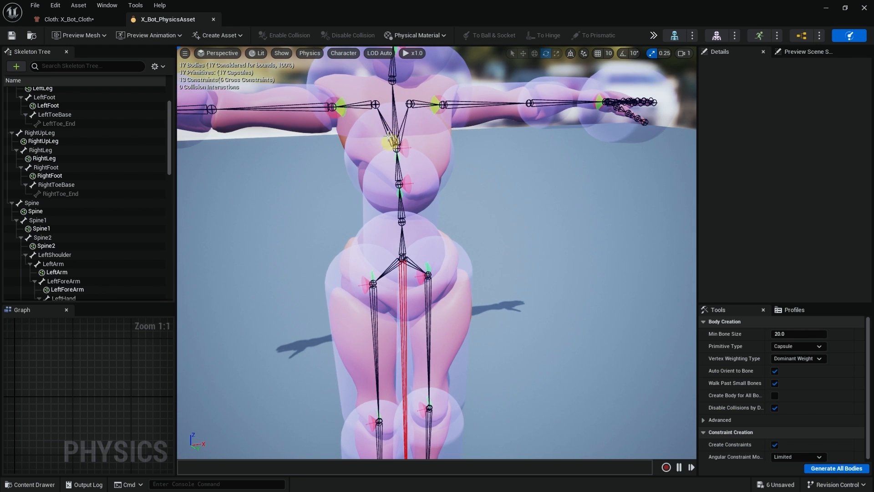
click(430, 231)
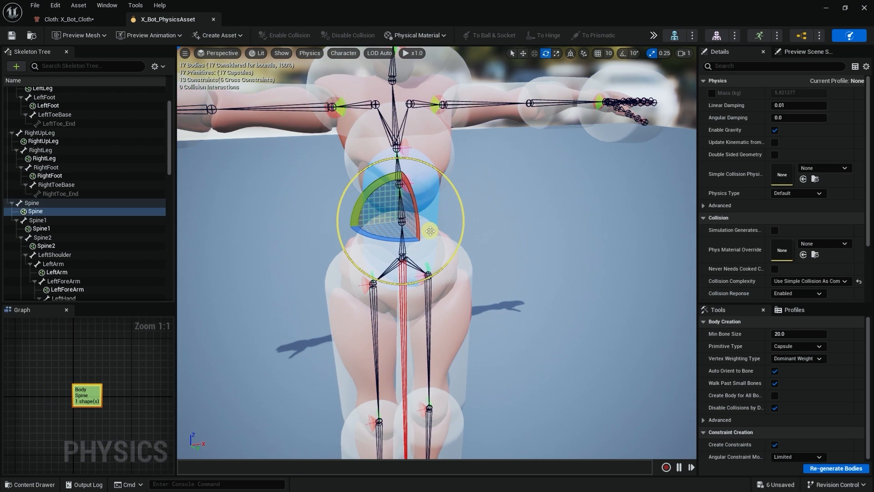
alt+drag(496, 223, 374, 268)
click(491, 241)
click(420, 232)
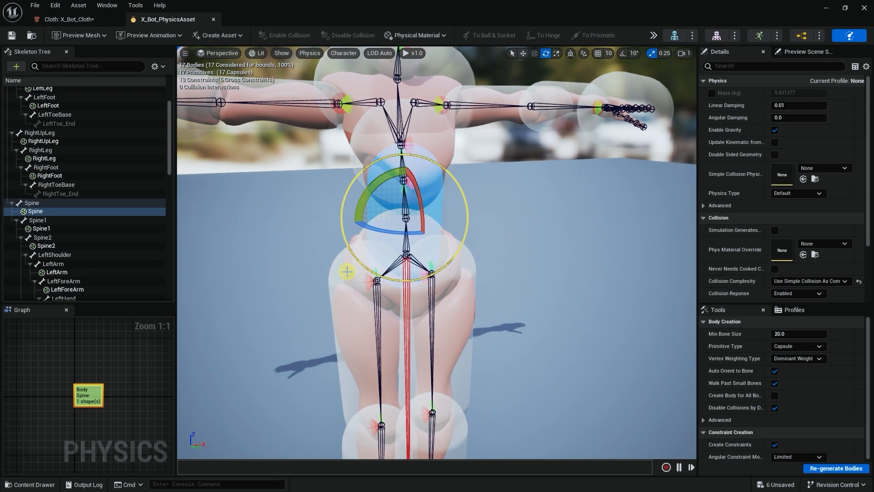
click(357, 274)
click(421, 253)
alt+drag(488, 240, 514, 241)
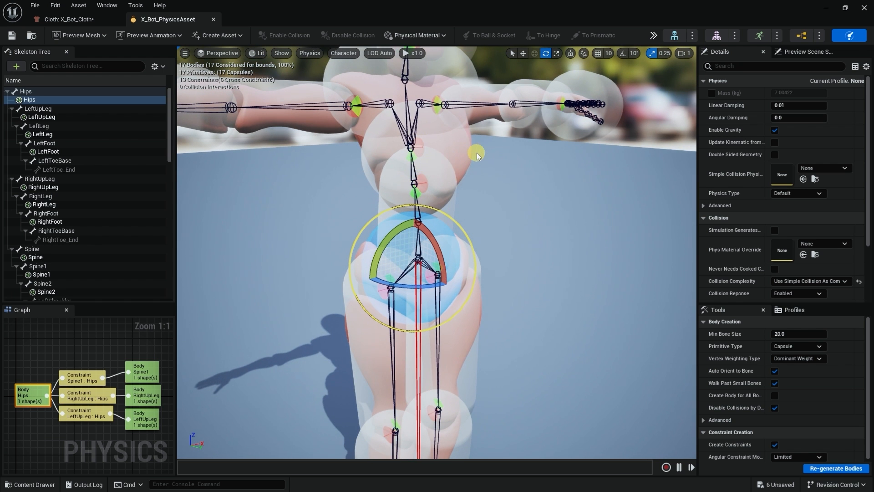
alt+drag(477, 154, 425, 158)
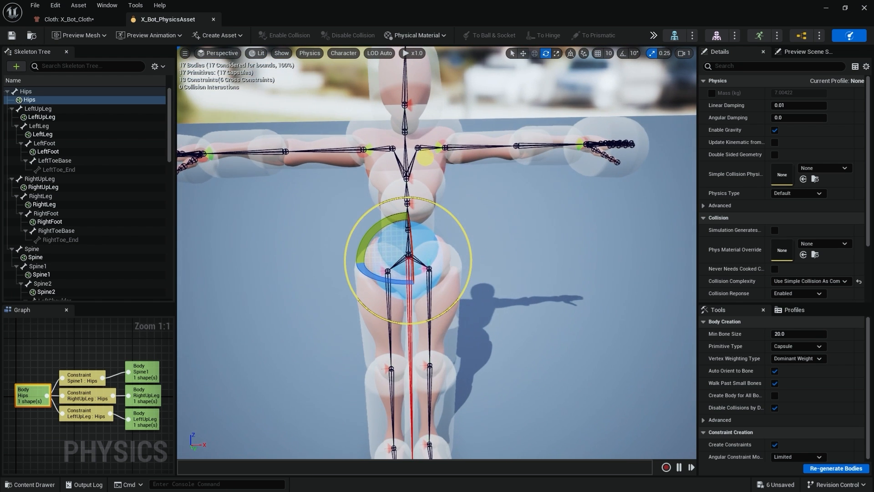
alt+drag(483, 199, 603, 191)
click(478, 198)
click(432, 205)
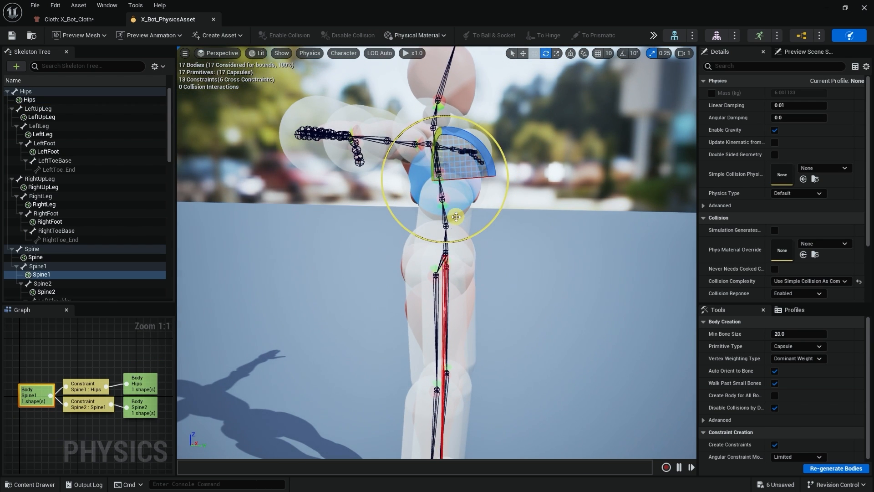
alt+drag(474, 279, 473, 284)
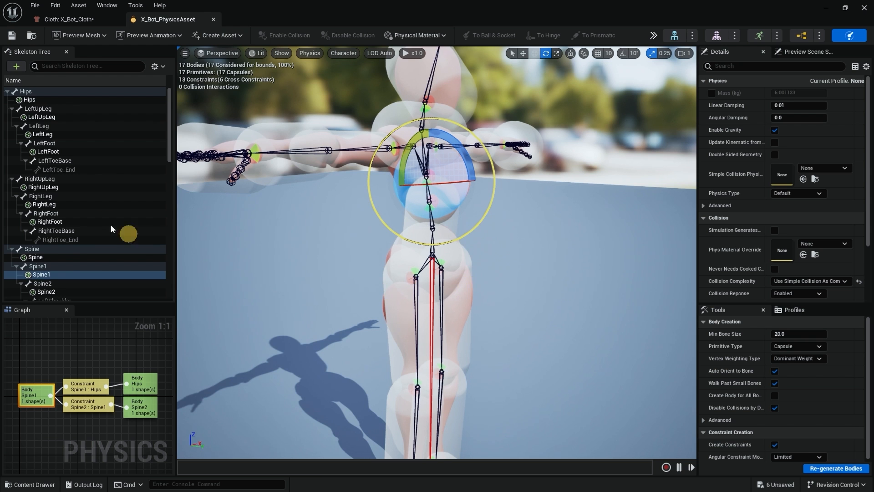
Step: Try out a box collision shape on the Spine bone, scaled up around the waist, and delete it
click(54, 250)
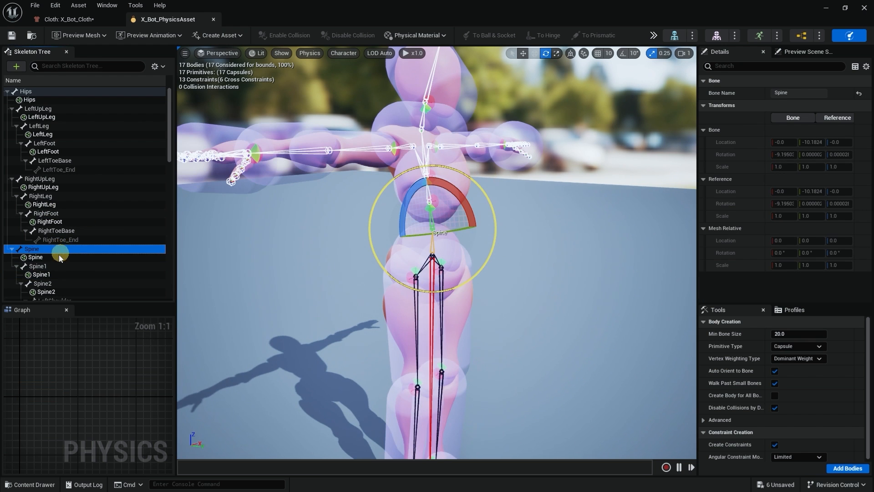
alt+drag(271, 261, 277, 261)
click(34, 251)
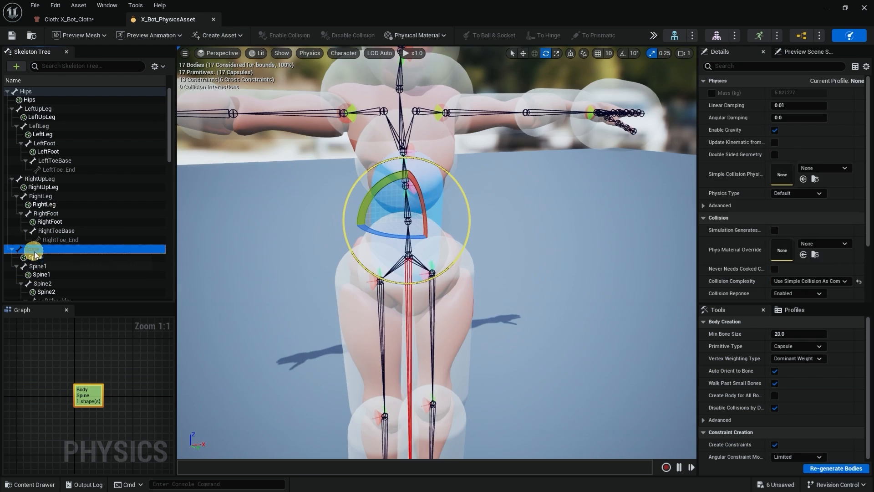
right_click(35, 253)
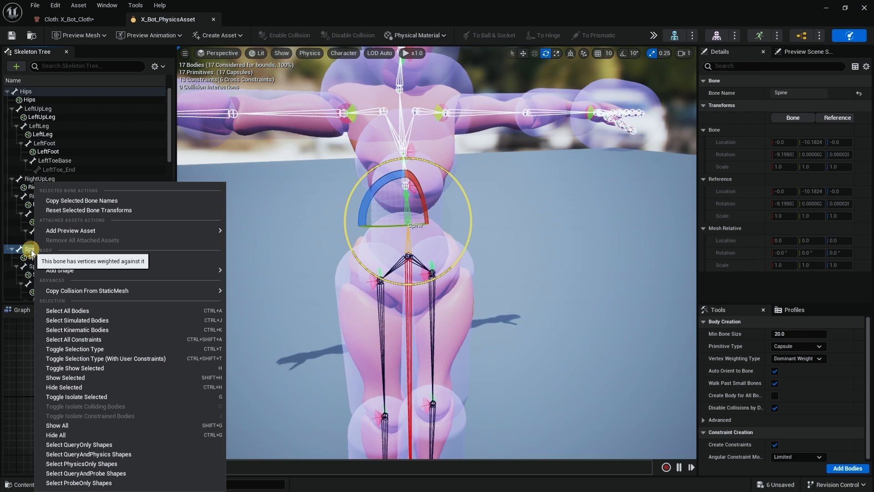
mouse_move(90, 274)
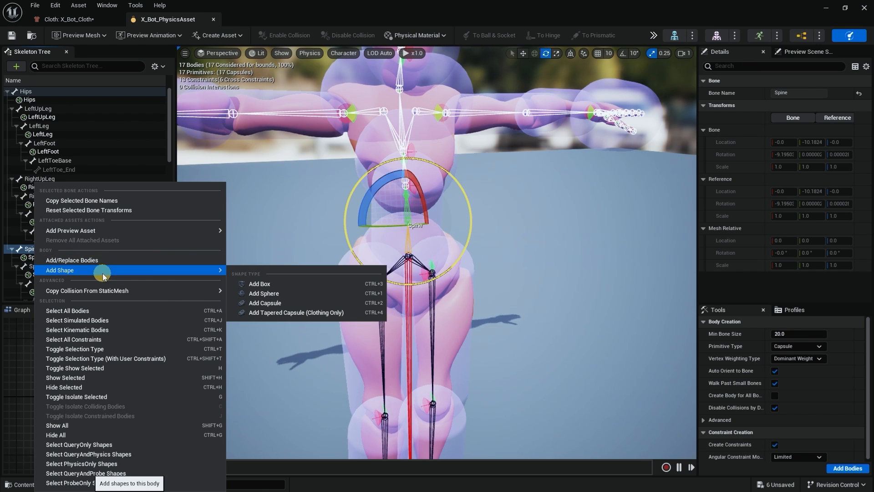
click(257, 285)
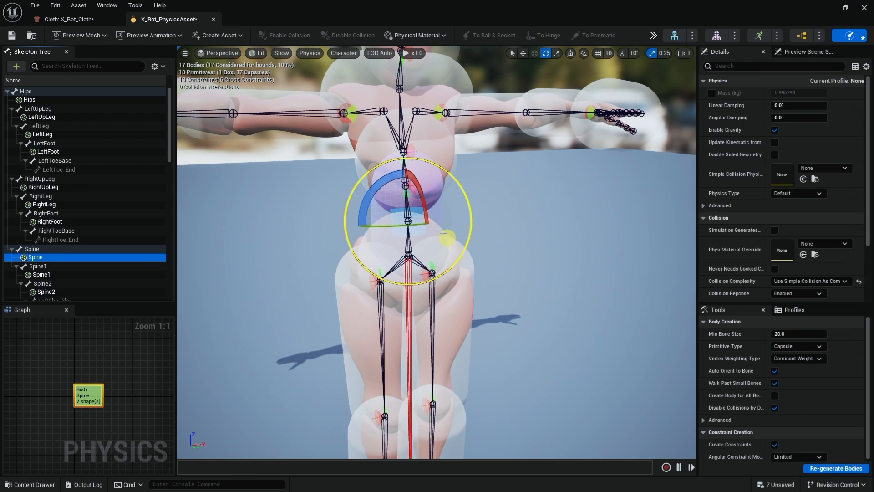
key(r)
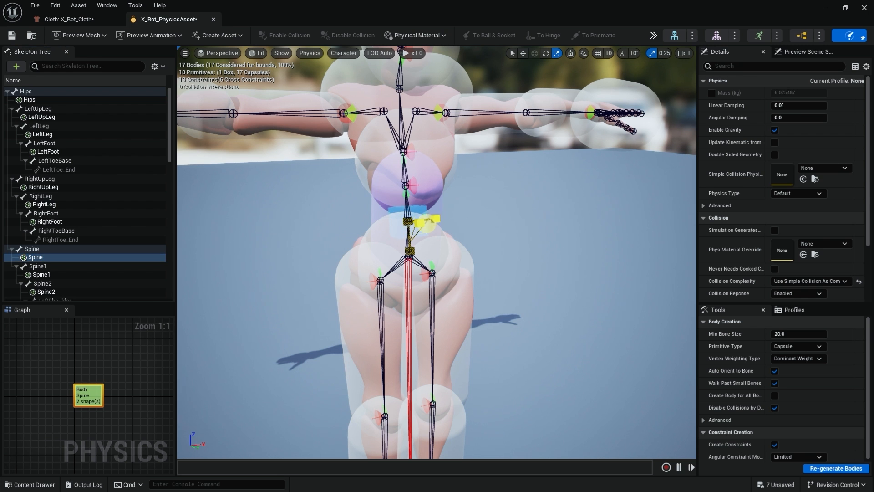
alt+drag(374, 258, 393, 247)
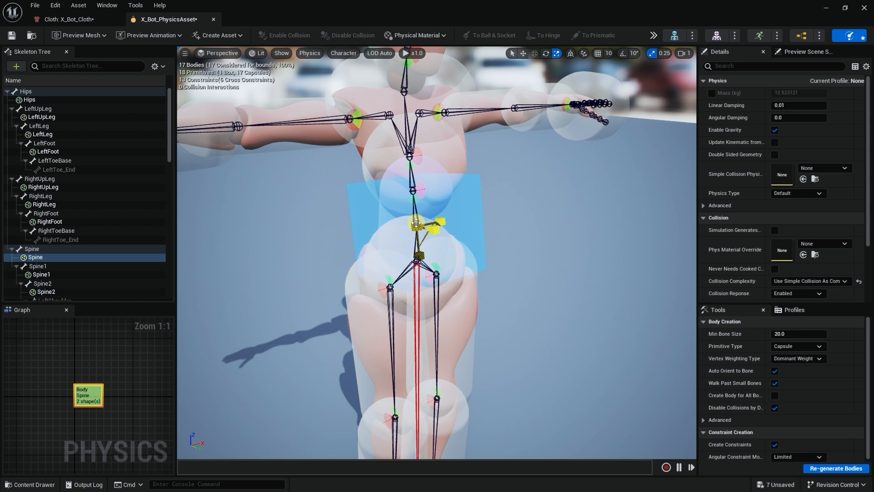
key(Delete)
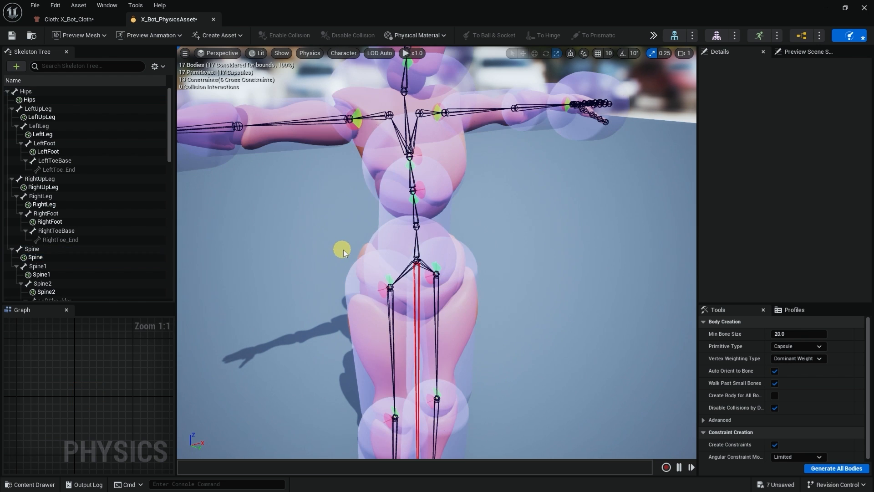
Step: Inspect the Spine2 chest body and the leg and foot capsules for how closely they fit the mesh
scroll(395, 283, down, 5)
alt+drag(383, 277, 351, 283)
click(325, 227)
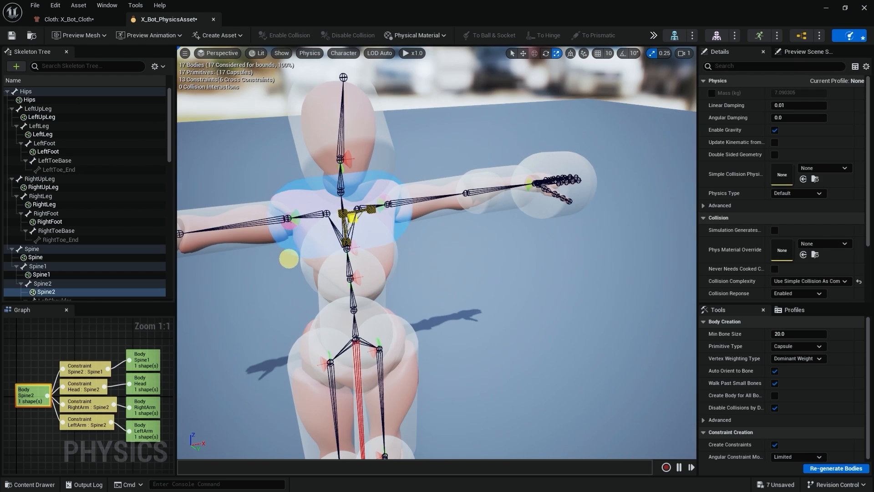
alt+drag(440, 184, 424, 176)
alt+middle_drag(423, 217, 431, 201)
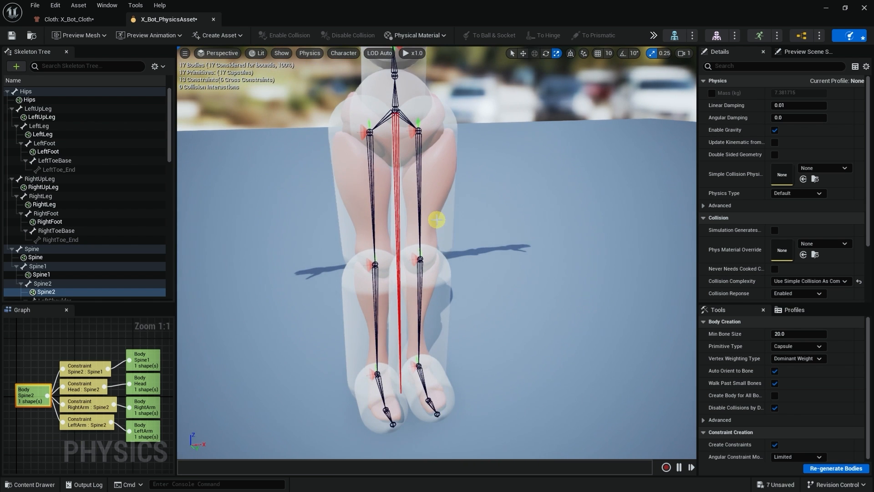
alt+right_drag(437, 220, 432, 217)
alt+drag(464, 201, 447, 197)
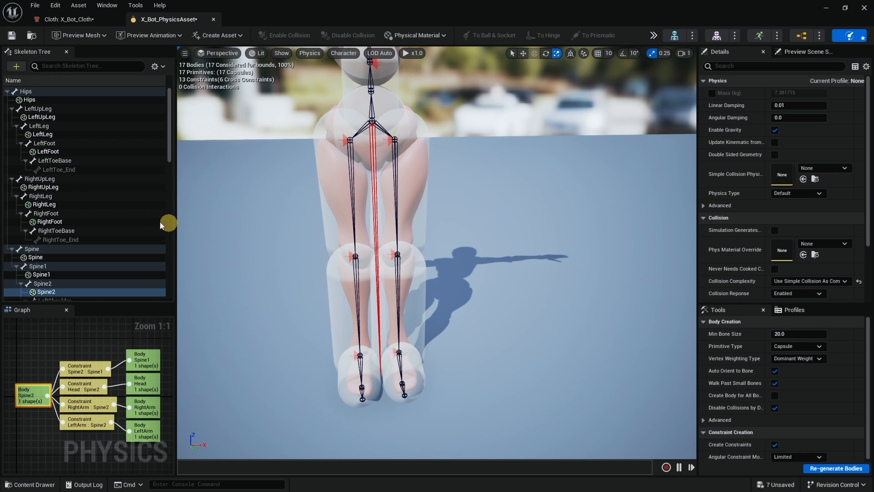
Step: Try out a sphere collision shape on the RightUpLeg bone and delete it
click(60, 182)
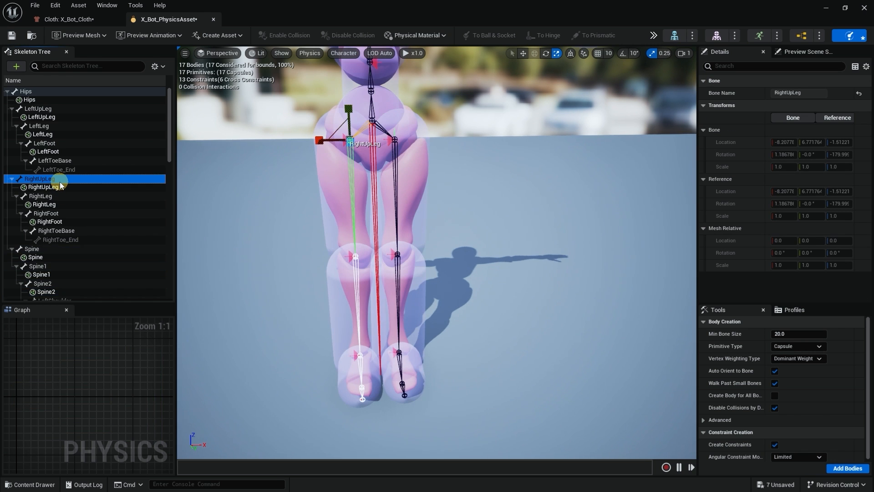
alt+drag(435, 224, 473, 227)
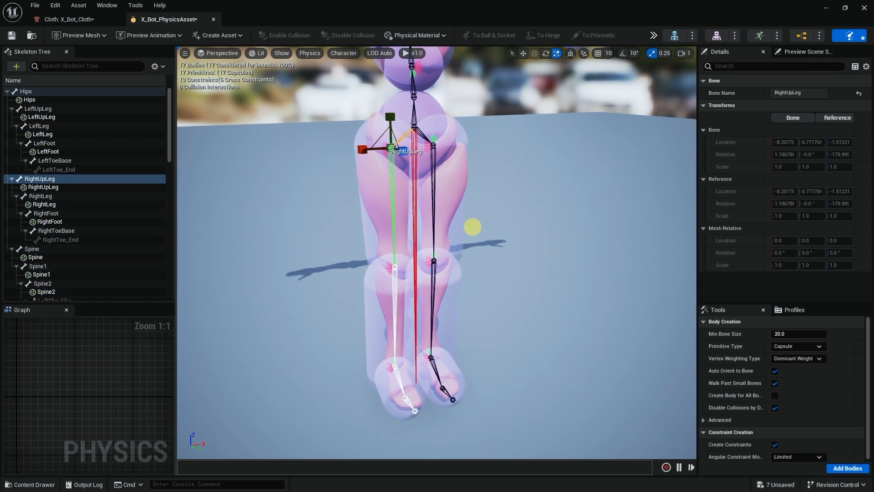
right_click(39, 184)
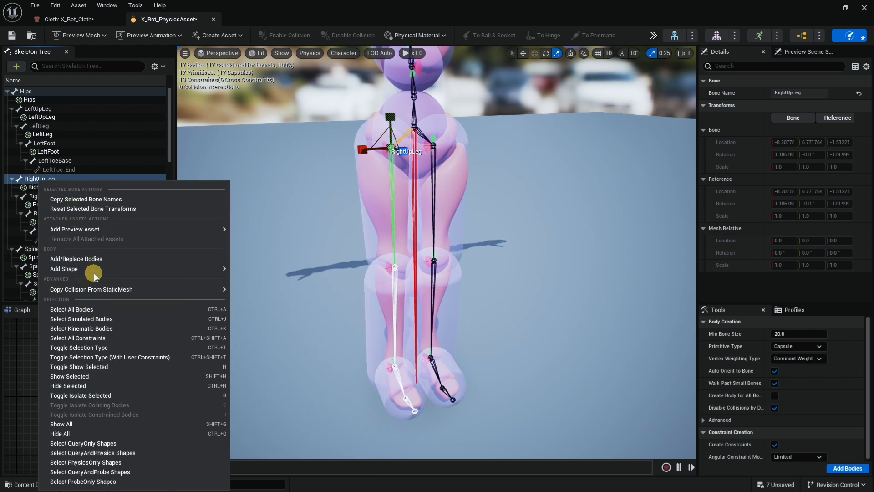
mouse_move(96, 275)
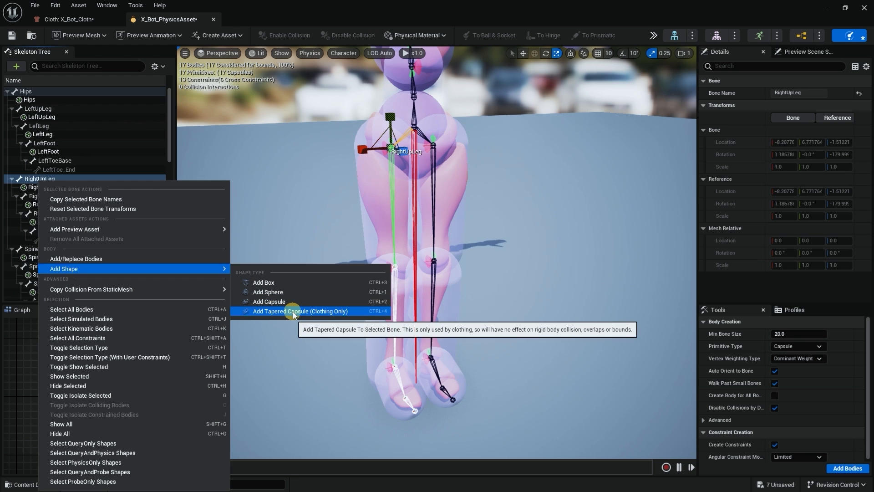
click(285, 290)
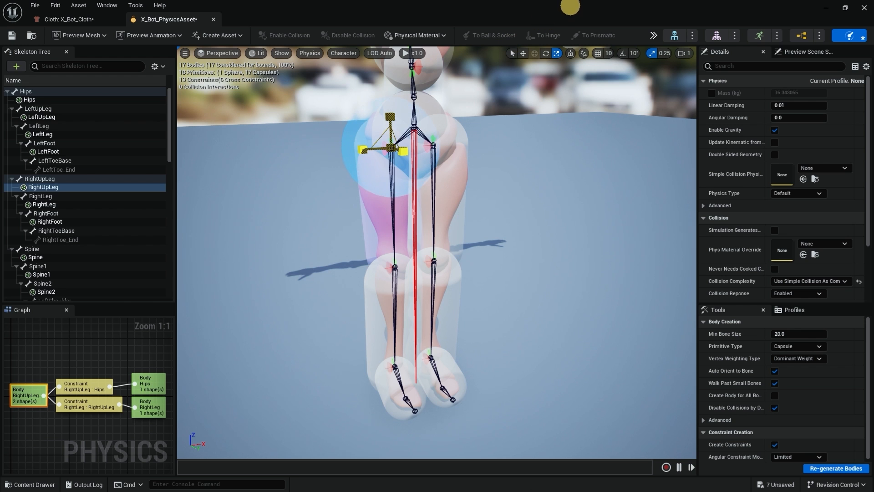
key(Delete)
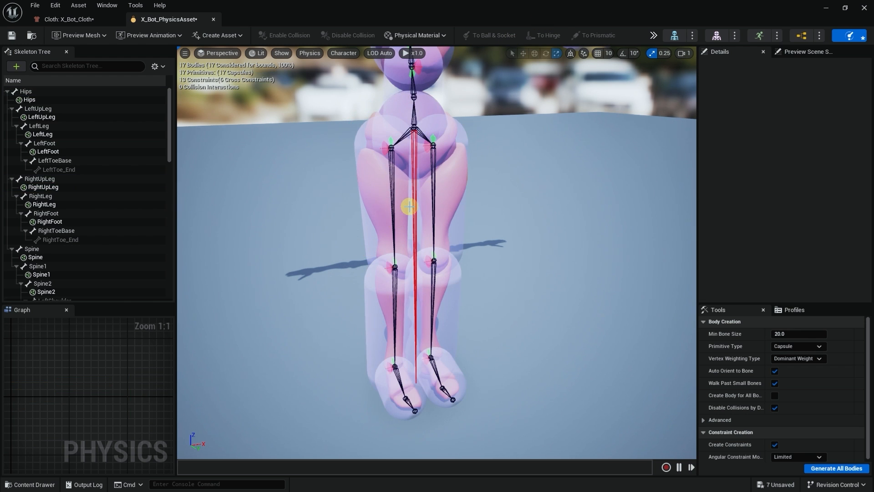
Step: Try out a wind velocity of 8 along X on the SimulationAerodynamicsConfig node and return it to 5
scroll(472, 227, down, 5)
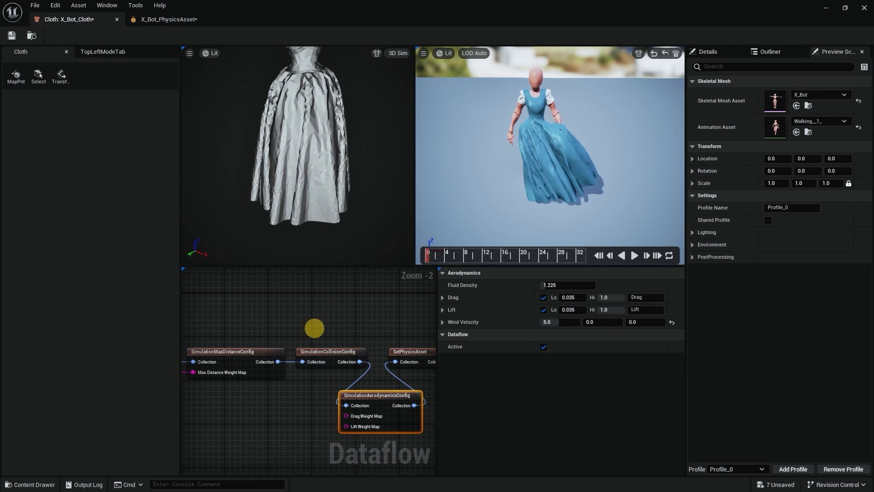
right_drag(314, 328, 311, 311)
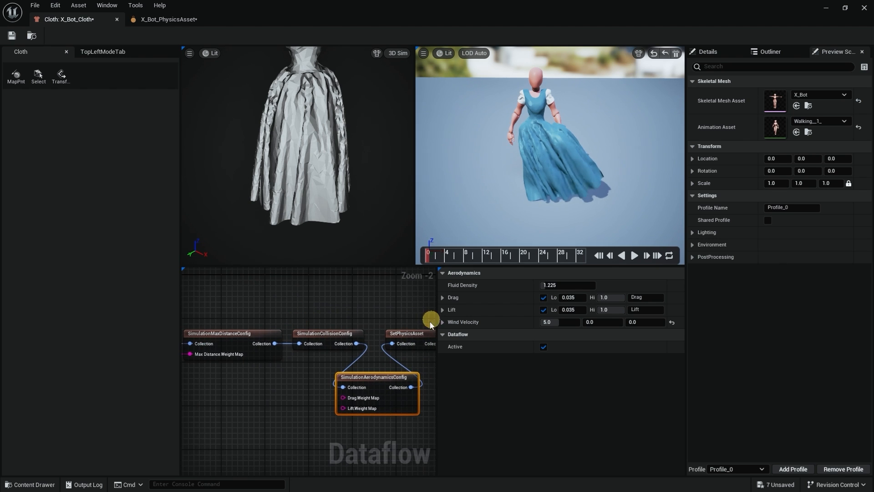
click(559, 323)
text(8)
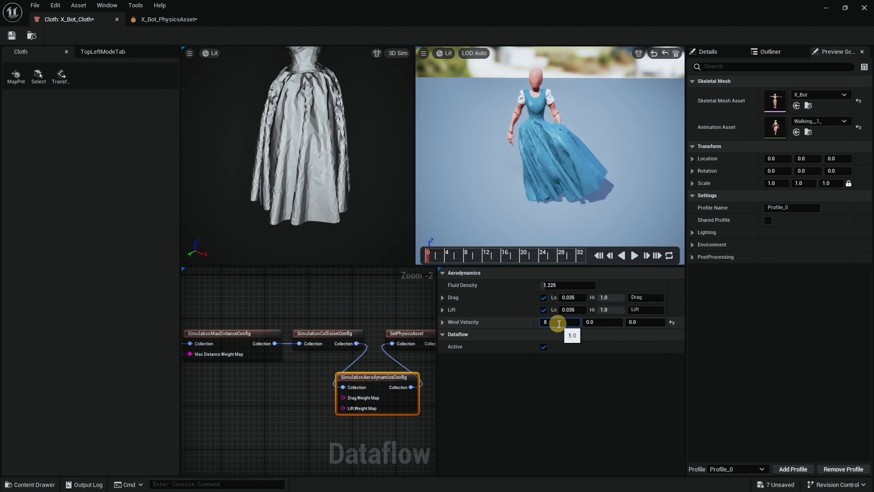
key(Return)
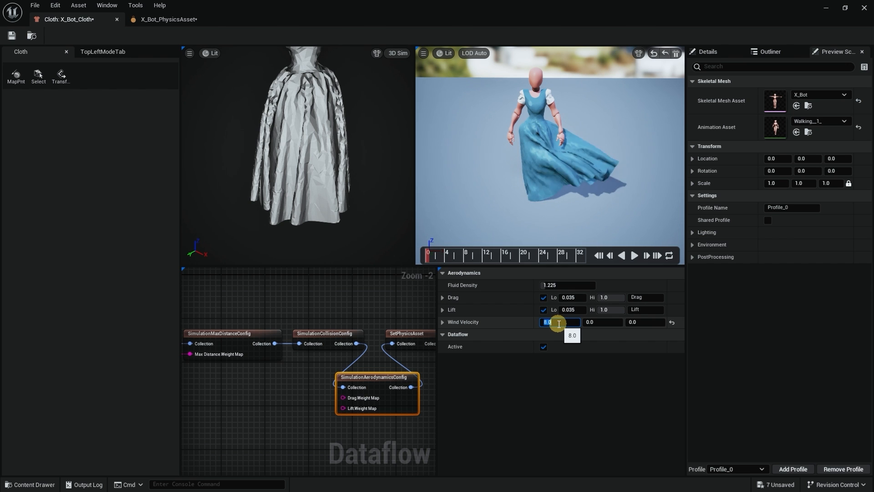
click(569, 185)
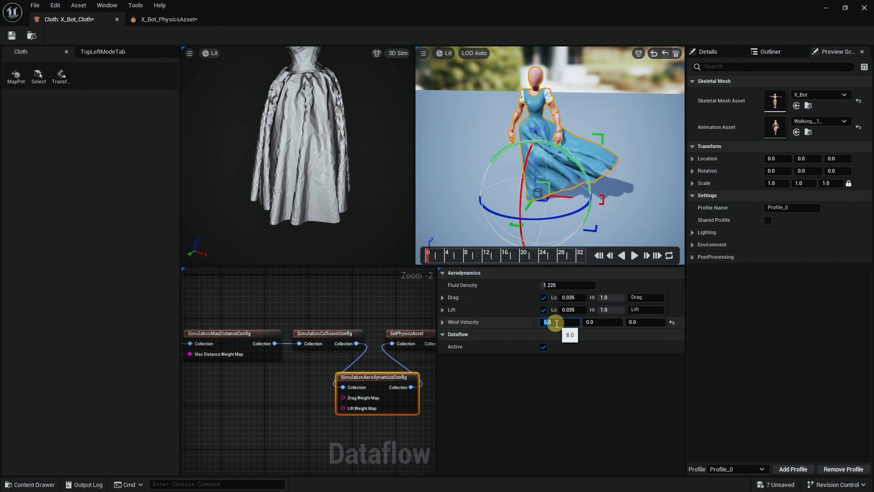
key(Return)
Step: Select the SimulationDefaultConfig node in the Dataflow graph to show its mass and material properties
right_drag(248, 389, 361, 406)
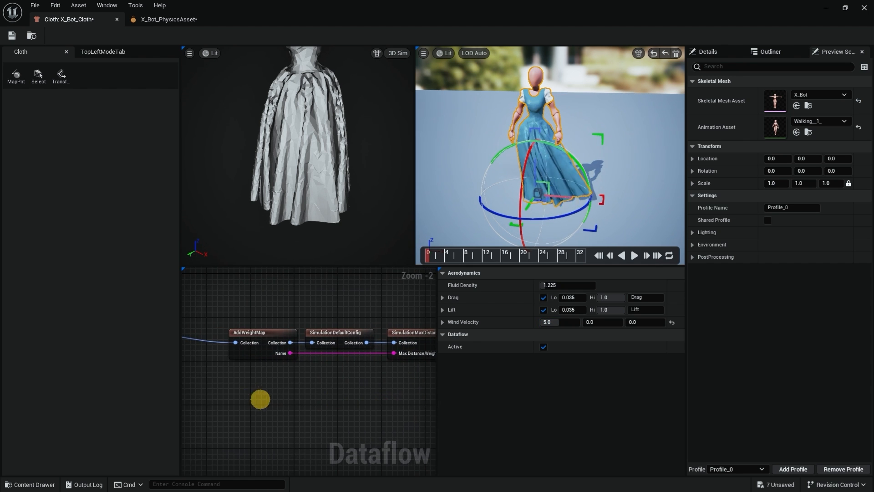
mouse_move(259, 400)
right_down()
mouse_move(340, 402)
mouse_move(296, 408)
right_up()
click(336, 339)
click(365, 354)
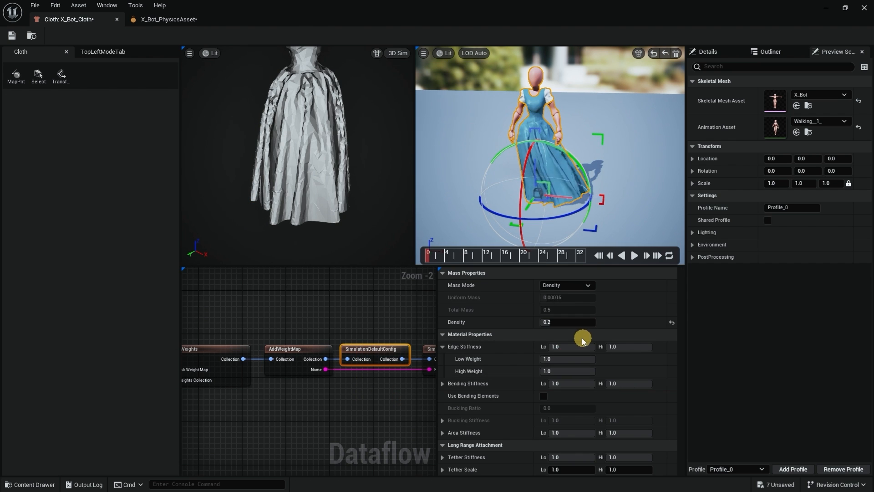
Step: Try out a bending stiffness of 0.2 low and 0.5 high on the walking dress and reset it to default
scroll(612, 367, down, 2)
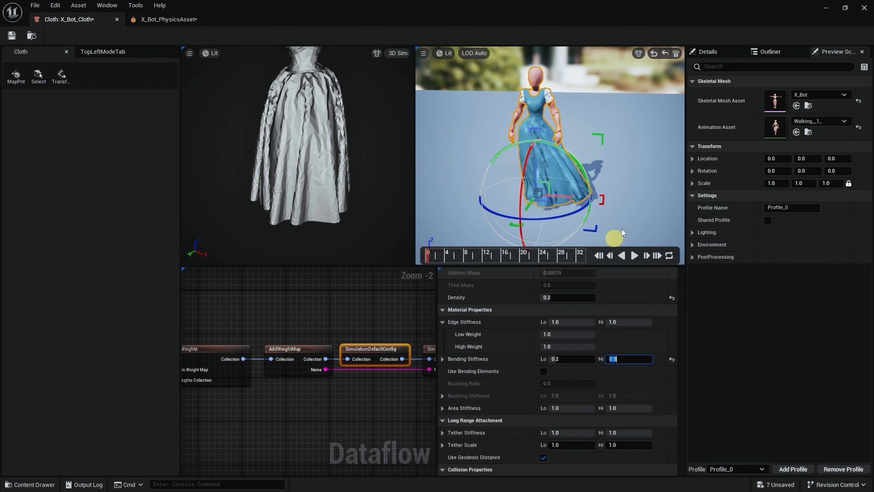
drag(551, 159, 553, 135)
alt+drag(644, 184, 600, 180)
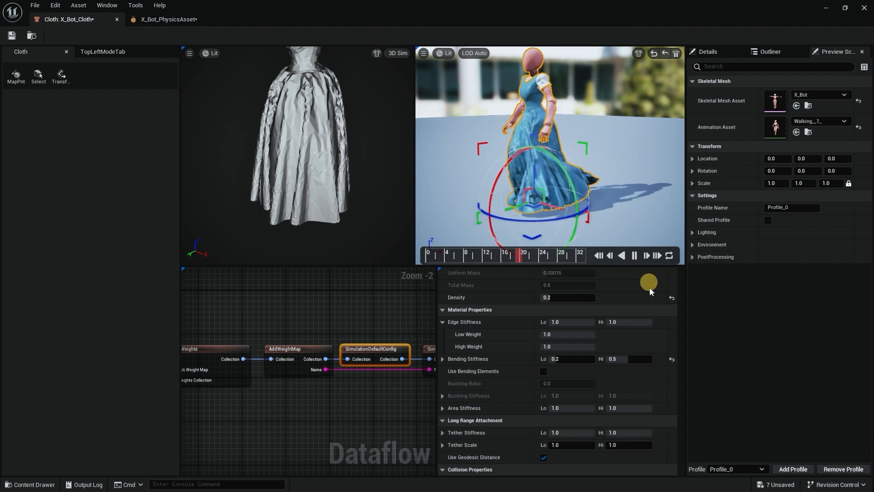
click(672, 359)
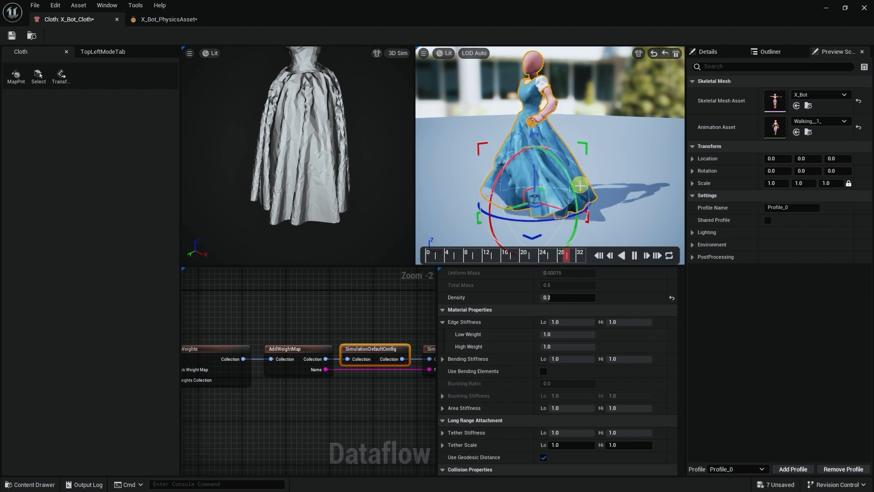
Step: Try out an area stiffness of 0.2 low and 0.4 high on the dress and reset it to default
scroll(599, 376, down, 2)
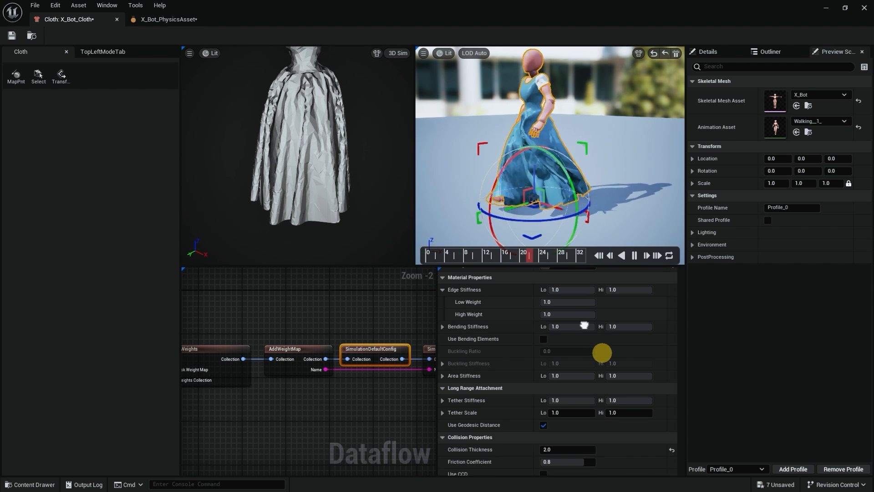
scroll(596, 341, down, 2)
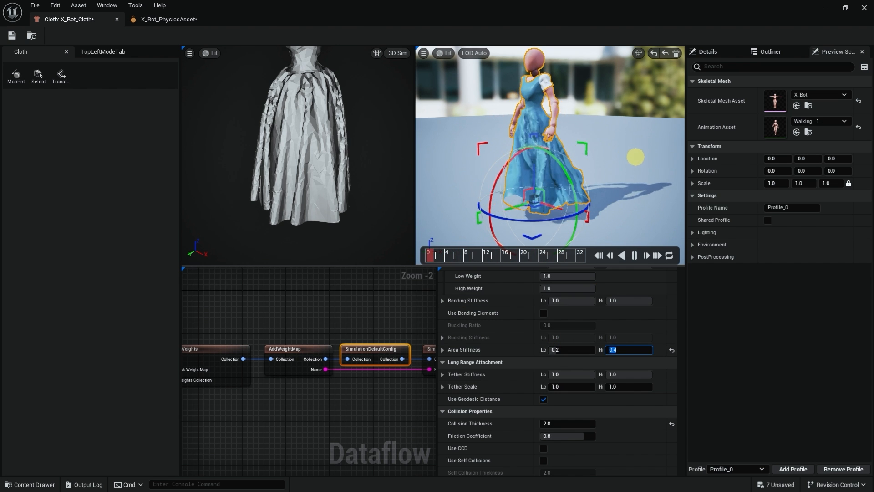
alt+drag(635, 156, 666, 148)
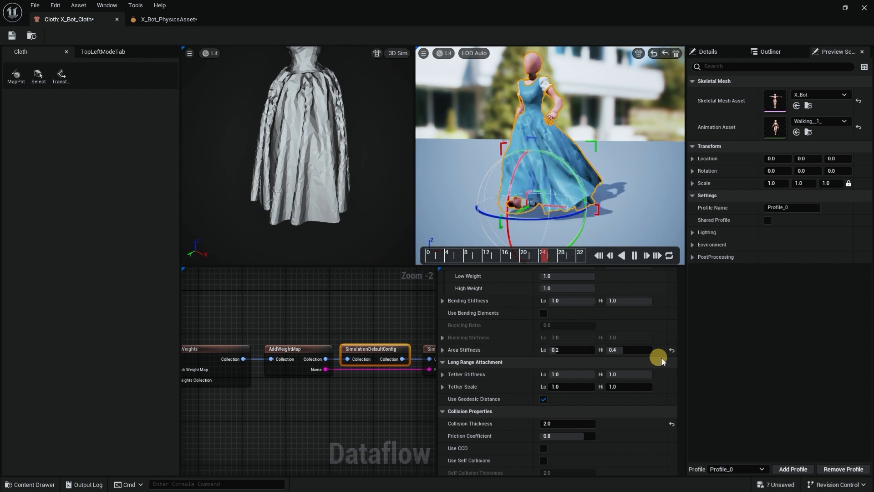
click(671, 350)
Step: Try out collision thickness values of 0 and 8 while checking the skirt from different angles
scroll(580, 363, down, 3)
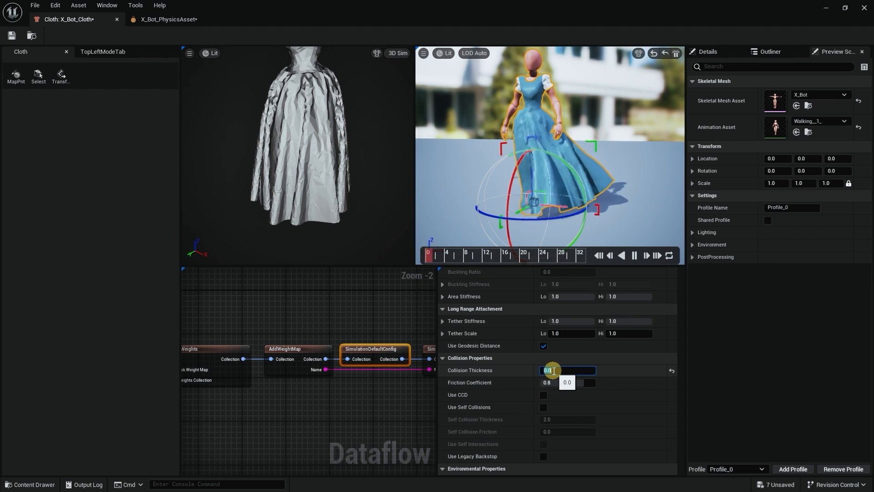
alt+drag(593, 127, 620, 129)
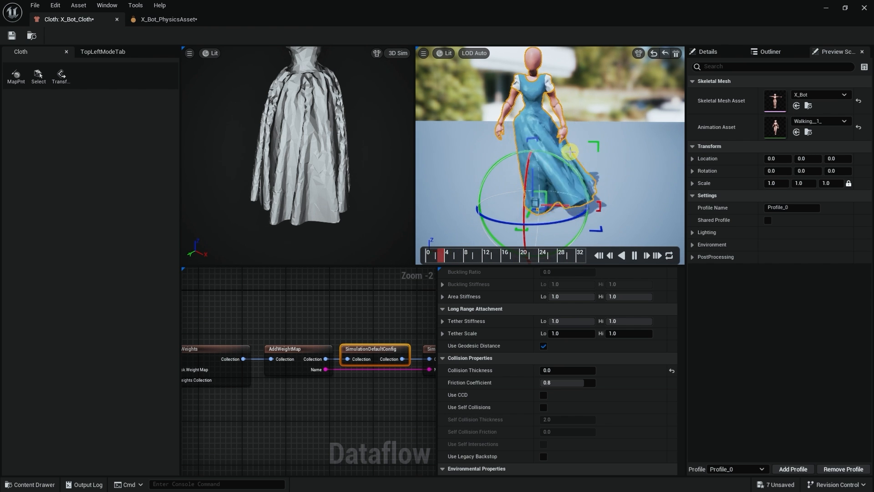
alt+drag(606, 150, 616, 145)
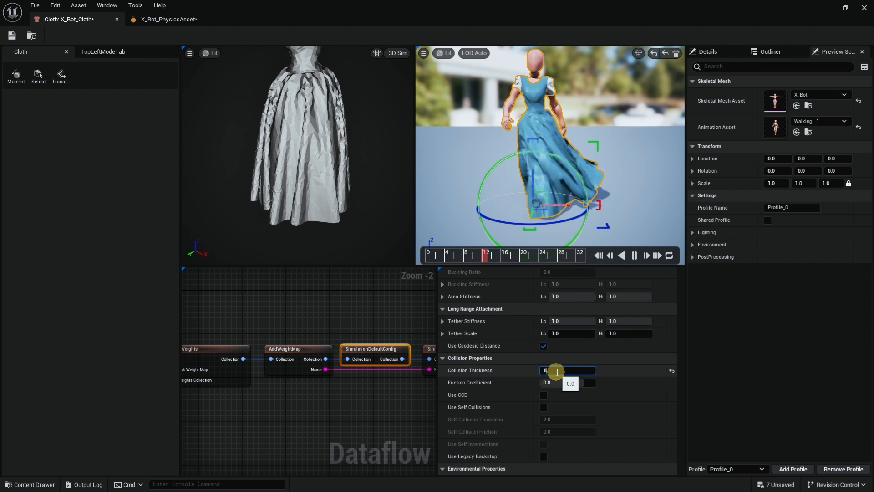
text(8)
key(Return)
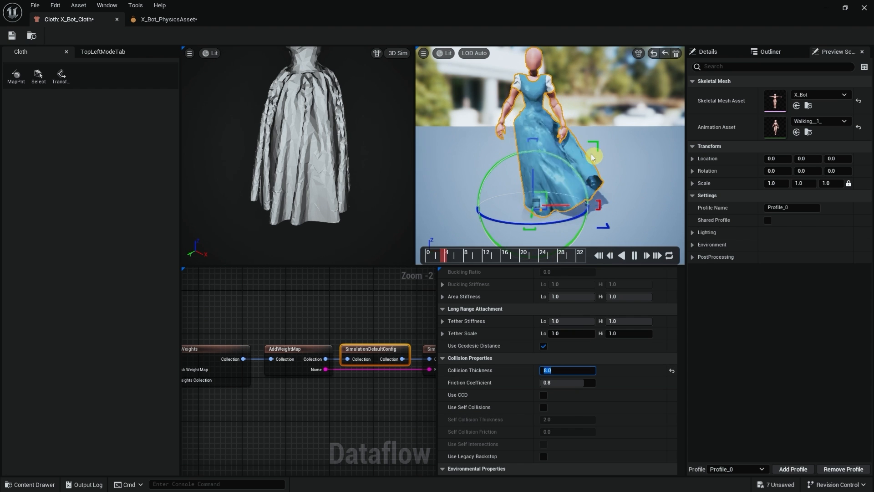
Step: Set the cloth's collision thickness to 5
drag(562, 142, 544, 152)
click(564, 370)
text(5)
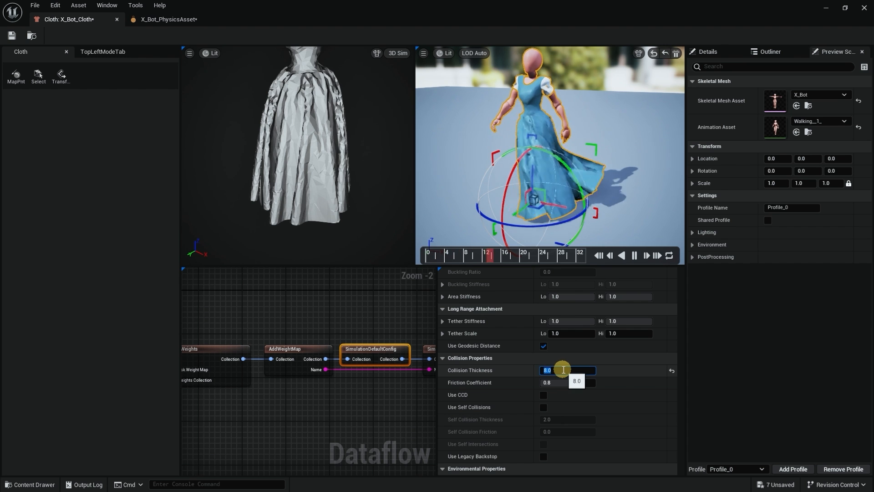
scroll(579, 384, down, 3)
click(581, 382)
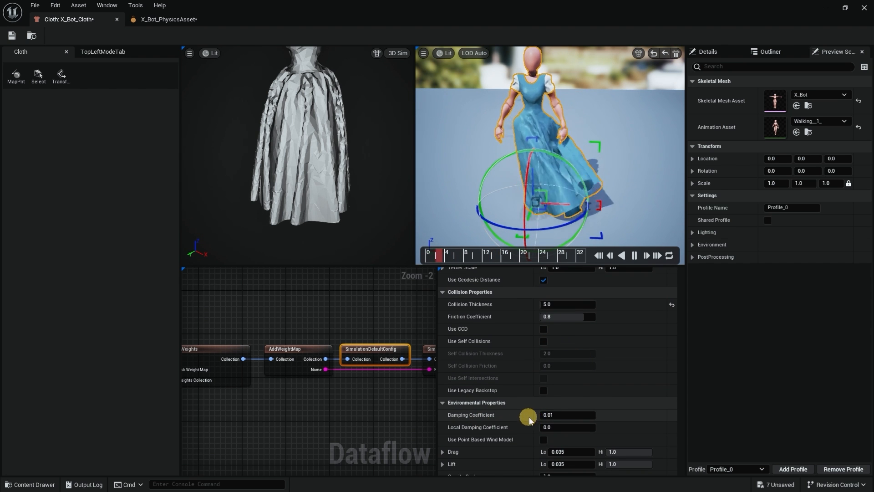
Step: Try out damping coefficients of 1, 0.2 and 0.1 while watching the skirt move in the simulation
click(561, 414)
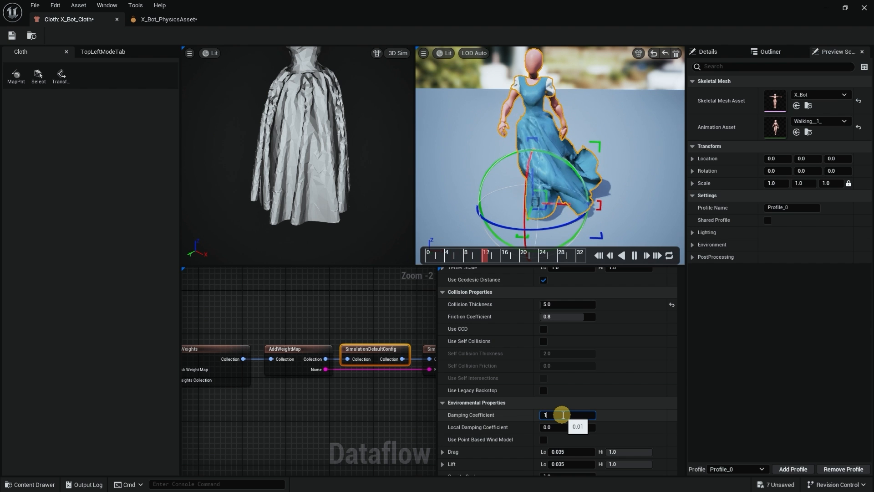
text(1)
key(Return)
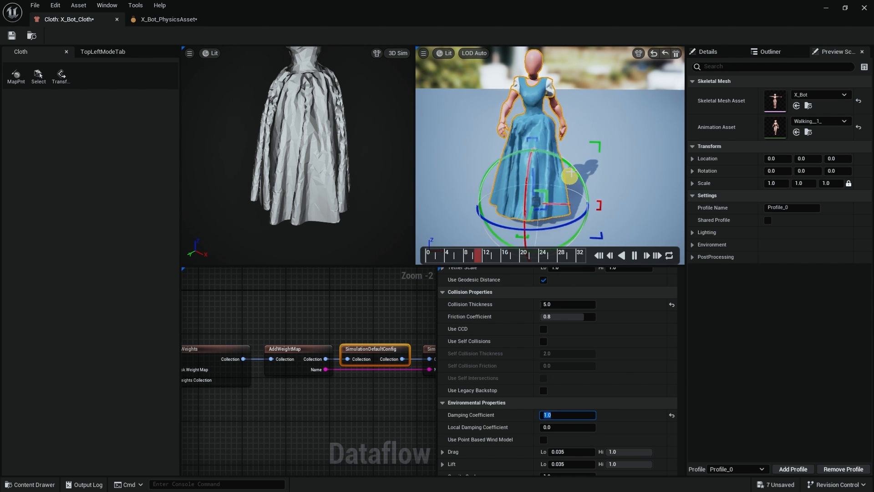
text(0.2)
key(Return)
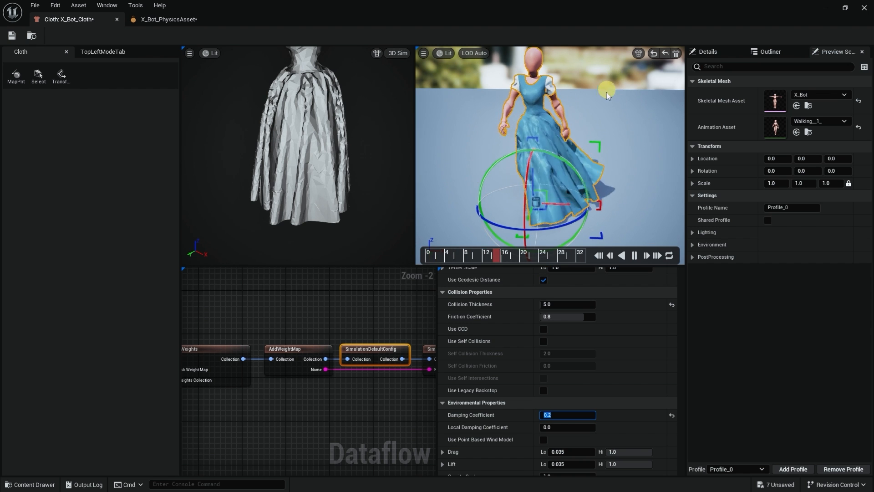
drag(606, 92, 654, 87)
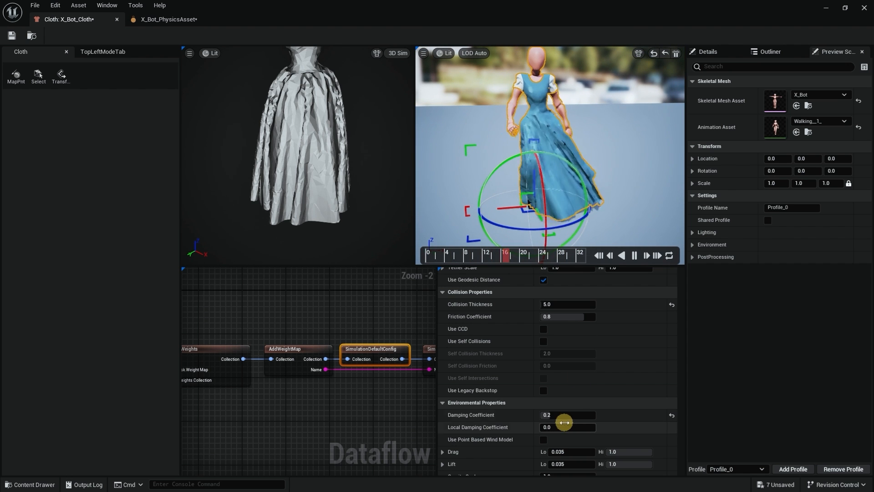
click(563, 416)
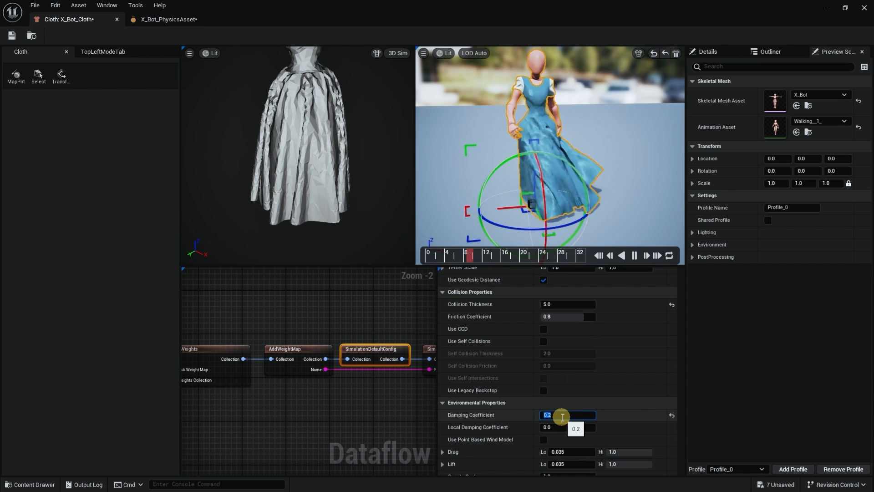
text(0.1)
key(Return)
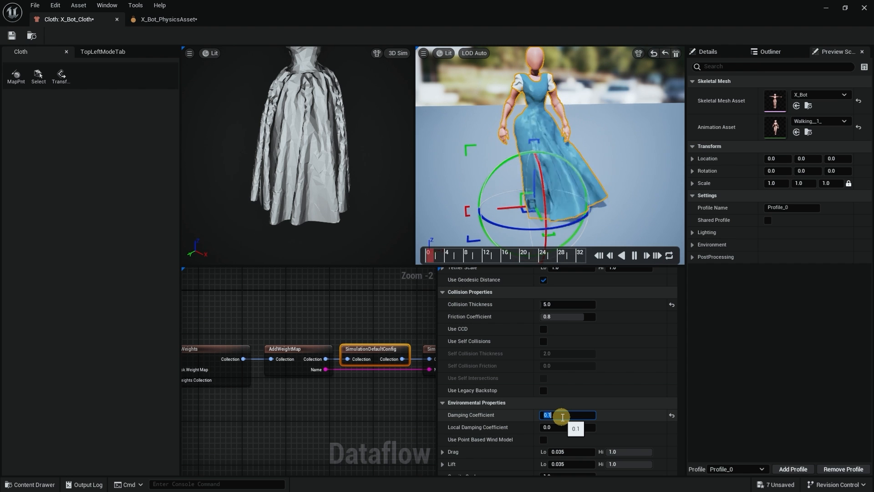
Step: Set the cloth's damping coefficient to 0.15
drag(626, 157, 597, 169)
click(563, 415)
text(0.15)
key(Return)
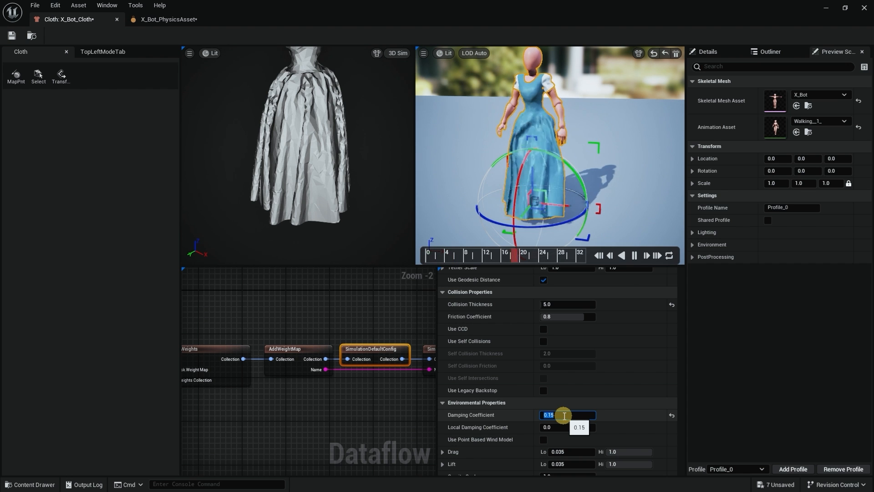
Step: Inspect the walking dress simulation and the bodice of the simulation mesh from several angles
drag(613, 157, 549, 78)
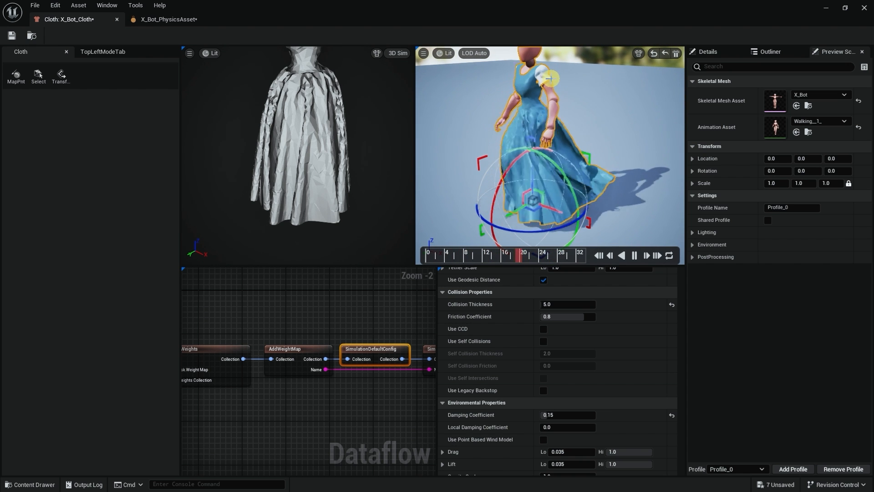
middle_drag(339, 119, 320, 118)
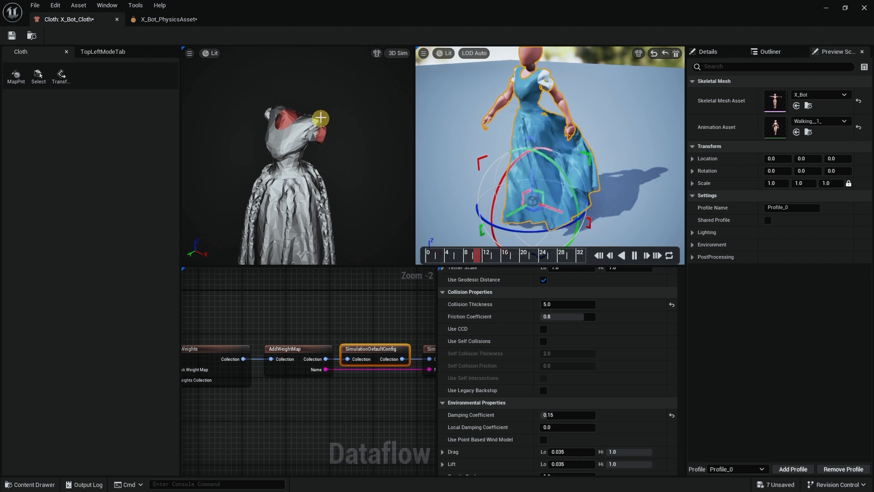
drag(309, 132, 358, 139)
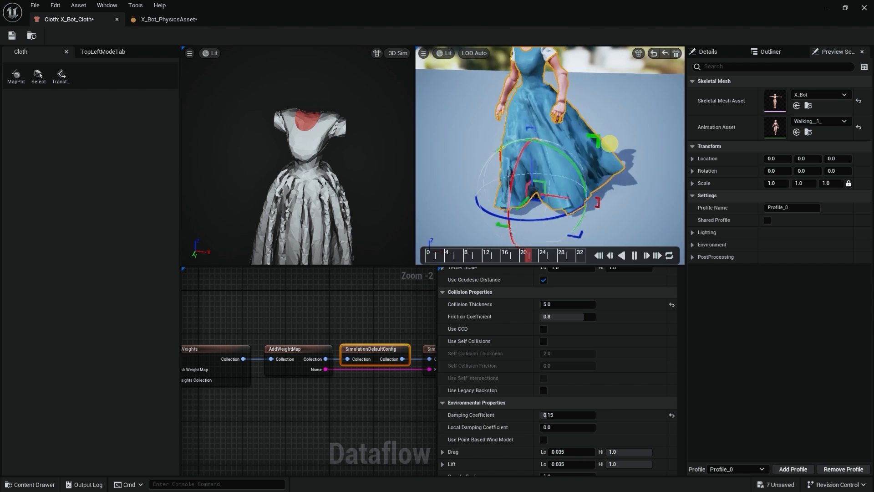
drag(622, 130, 641, 121)
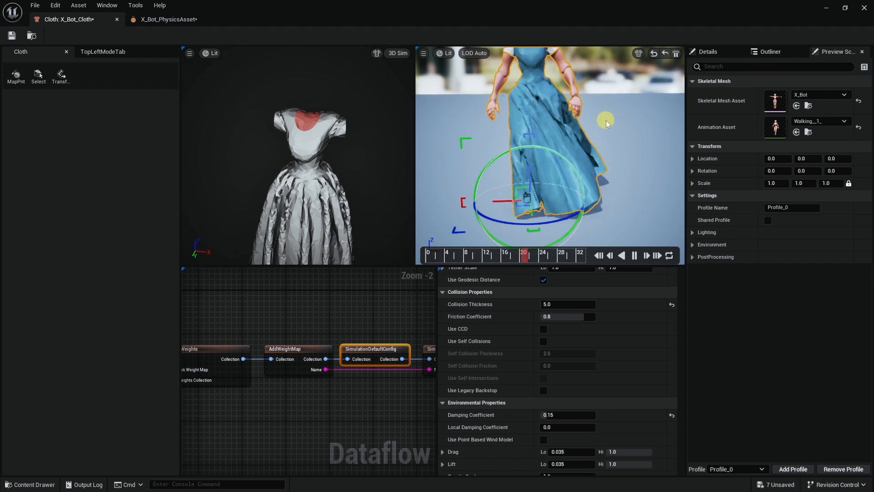
mouse_move(606, 120)
alt+mouse_down()
mouse_move(488, 123)
mouse_move(605, 120)
alt+mouse_up()
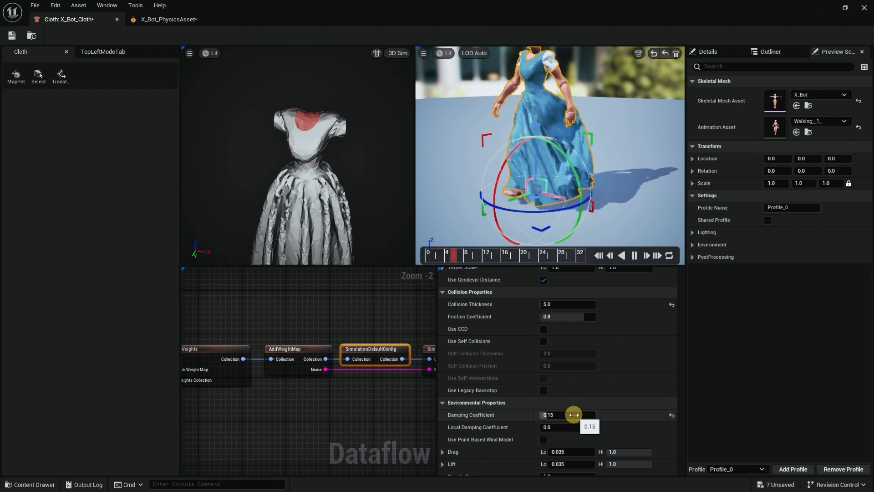
Step: Save the X_Bot_Cloth asset, switch to X_Bot_PhysicsAsset and save it as well
scroll(556, 426, down, 5)
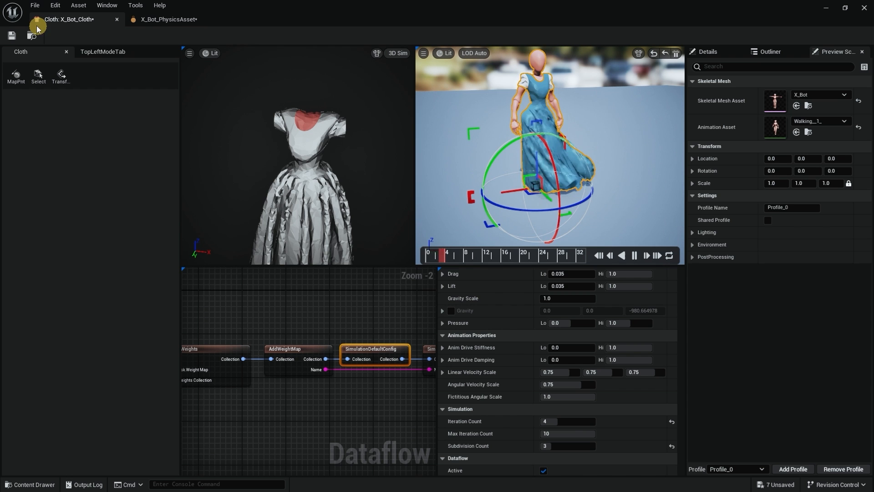
click(14, 36)
click(168, 19)
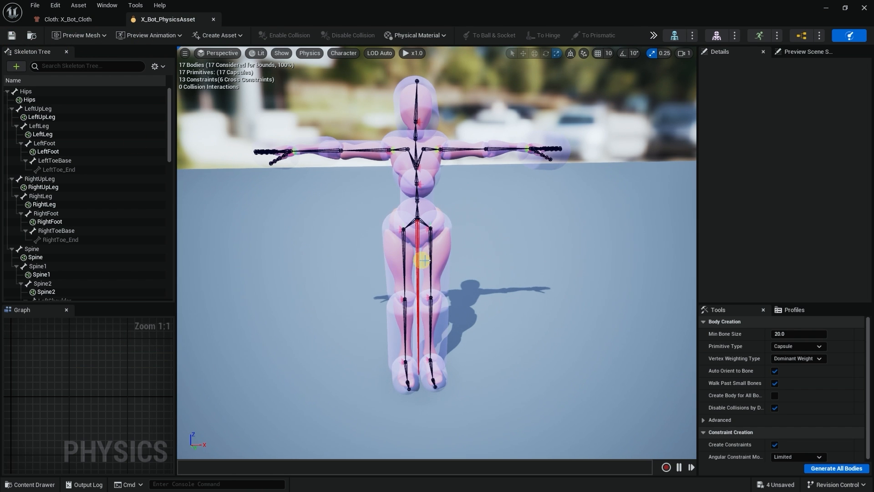
Step: Inspect the physics asset's capsule bodies around the whole character from different angles
alt+drag(444, 261, 460, 235)
scroll(463, 266, up, 3)
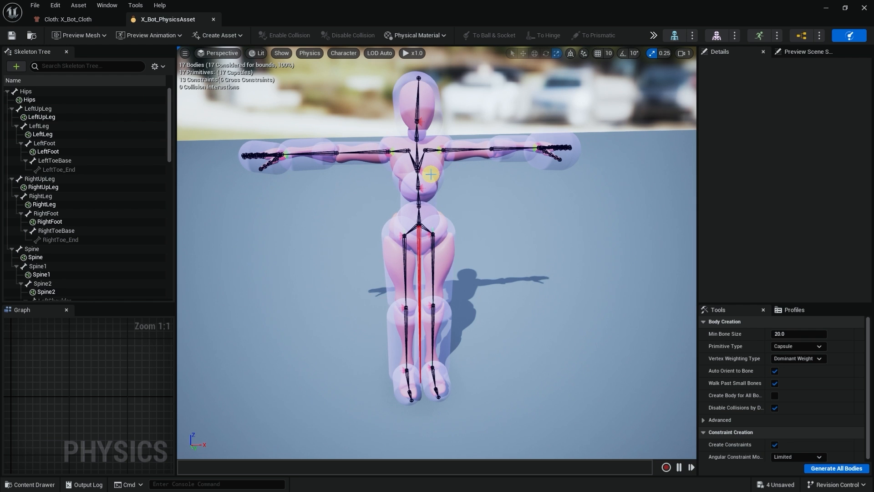
alt+drag(431, 174, 459, 183)
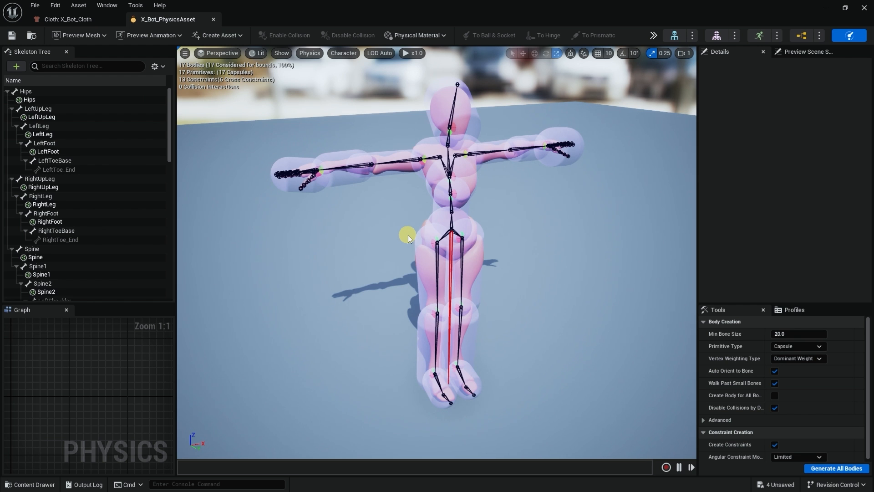
Step: Examine the spine body and the surrounding torso and leg capsules from the front, the back and close up
alt+drag(485, 212, 482, 213)
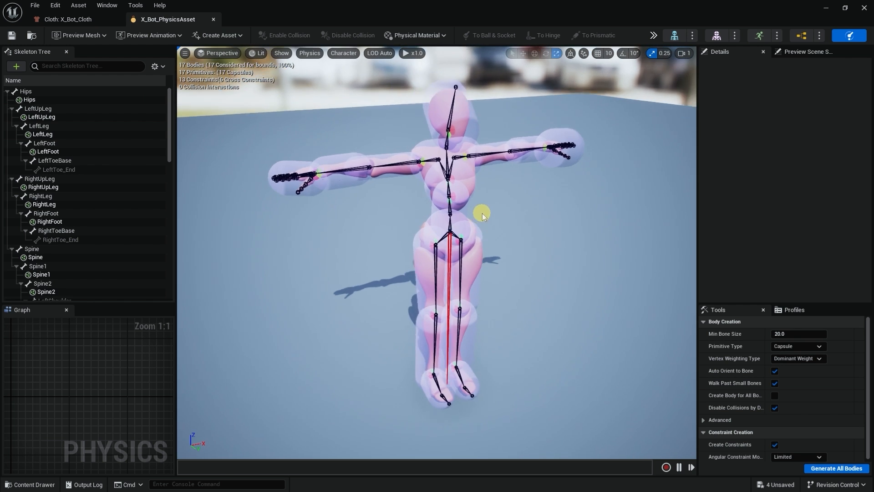
alt+right_drag(482, 213, 503, 226)
click(474, 194)
alt+drag(512, 179, 498, 177)
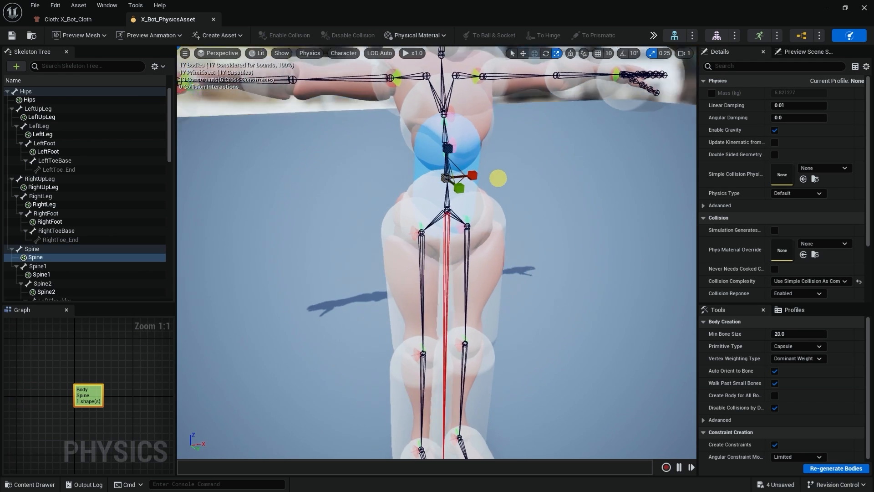
scroll(498, 178, down, 6)
click(531, 238)
alt+drag(528, 238, 562, 222)
alt+drag(549, 262, 563, 261)
alt+middle_drag(539, 268, 540, 216)
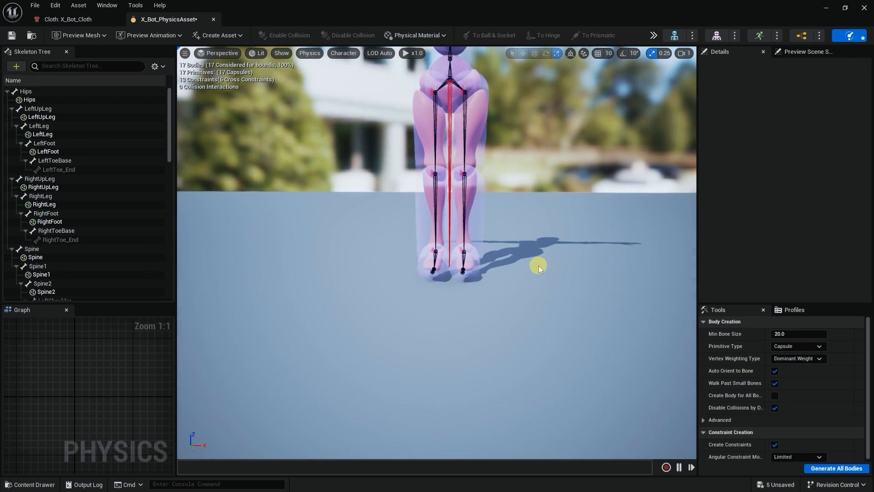
alt+middle_drag(539, 268, 538, 286)
alt+right_drag(536, 265, 547, 272)
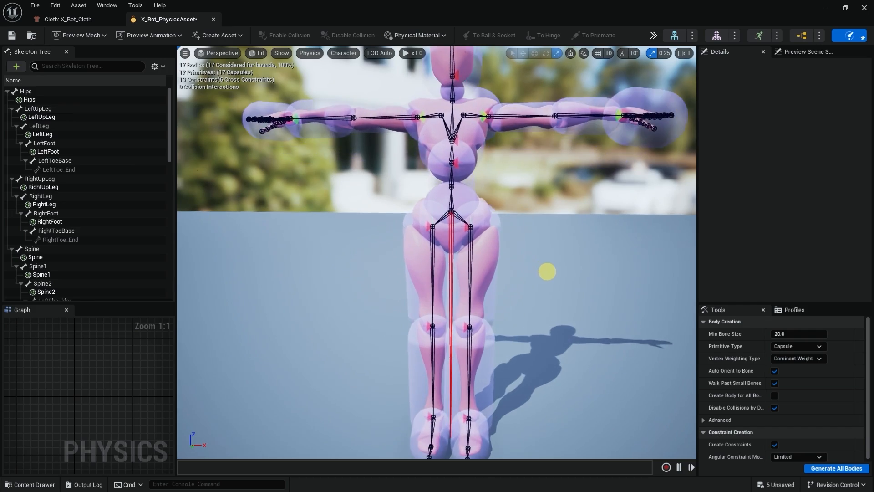
alt+drag(533, 256, 486, 263)
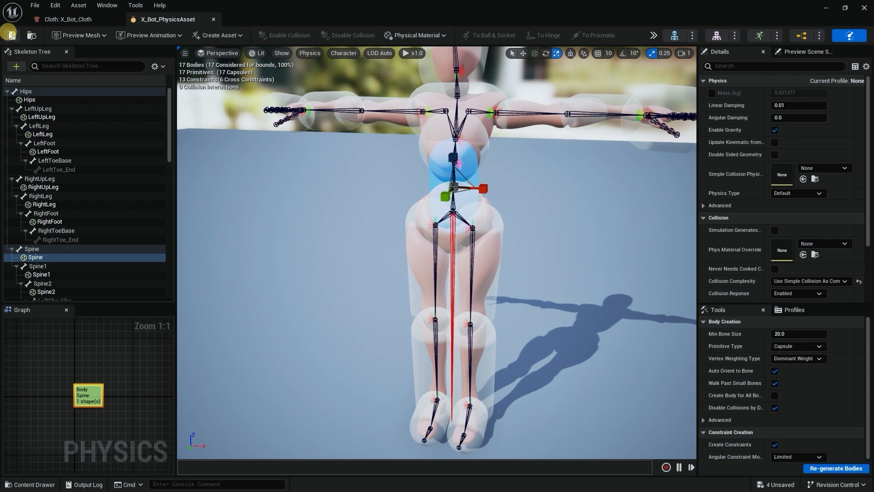
Step: Review the walking dress simulation in the X_Bot_Cloth asset, and return to the FullDress_Tut level
click(71, 17)
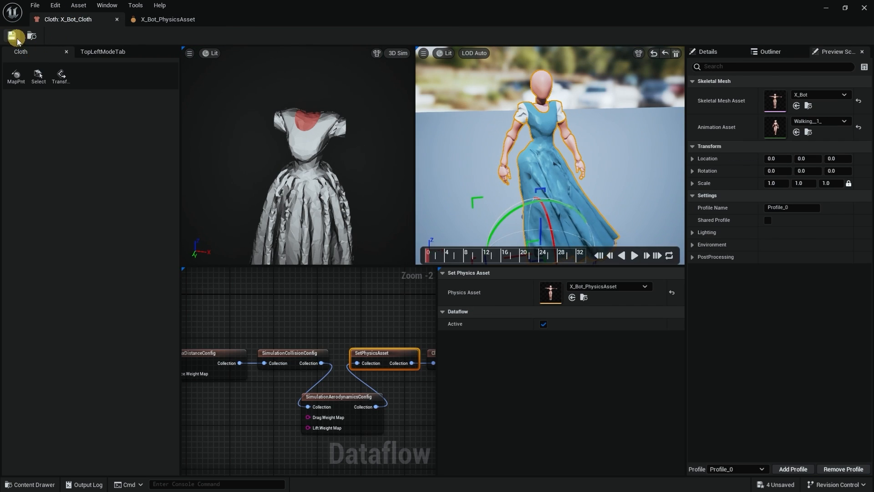
drag(430, 130, 468, 134)
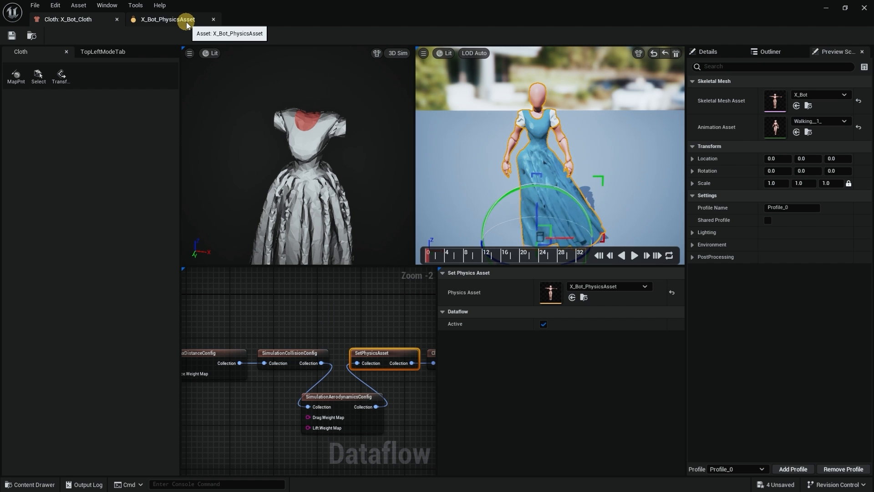
click(827, 8)
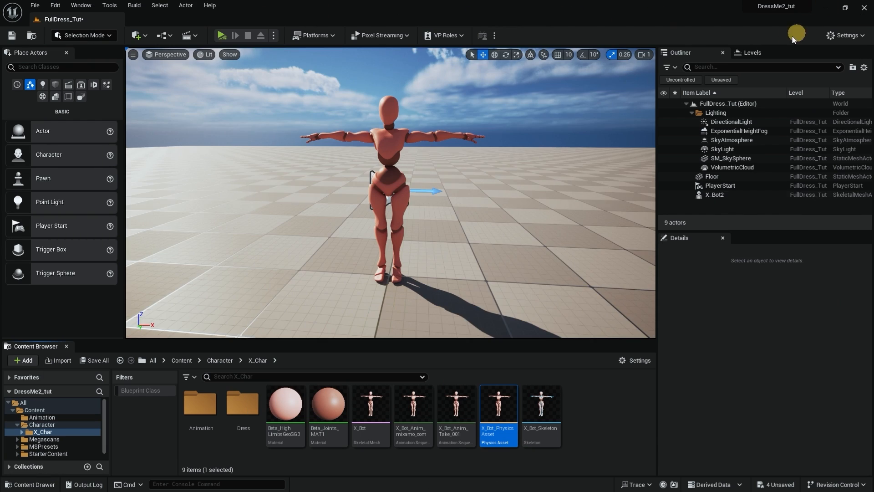
Step: Select the X_Bot2 character in the level and add a Chaos Cloth Component to it
click(432, 157)
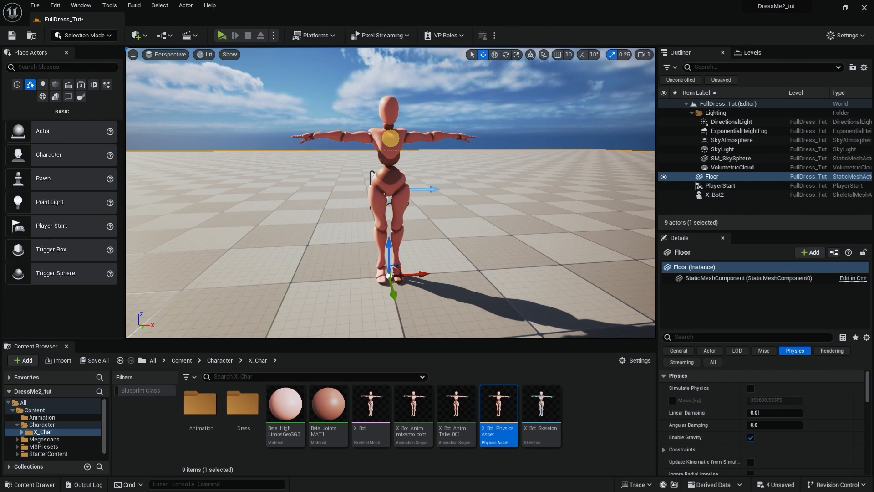
click(390, 138)
click(826, 254)
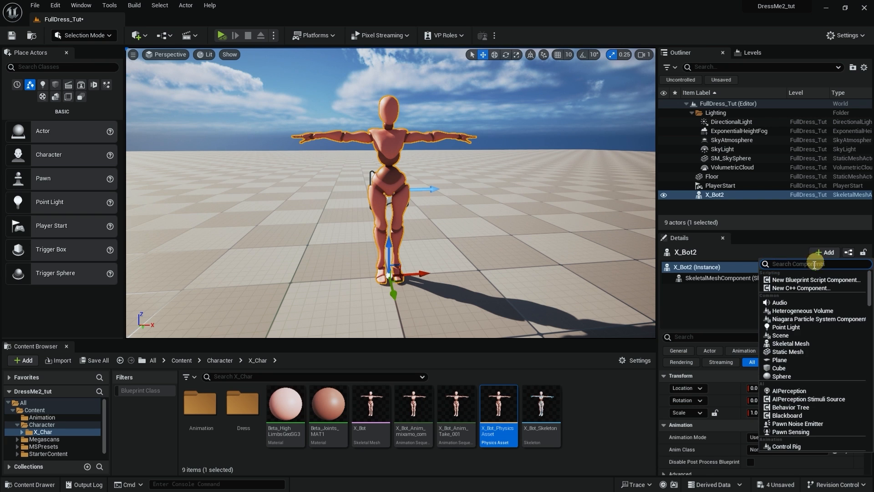
text(cloth)
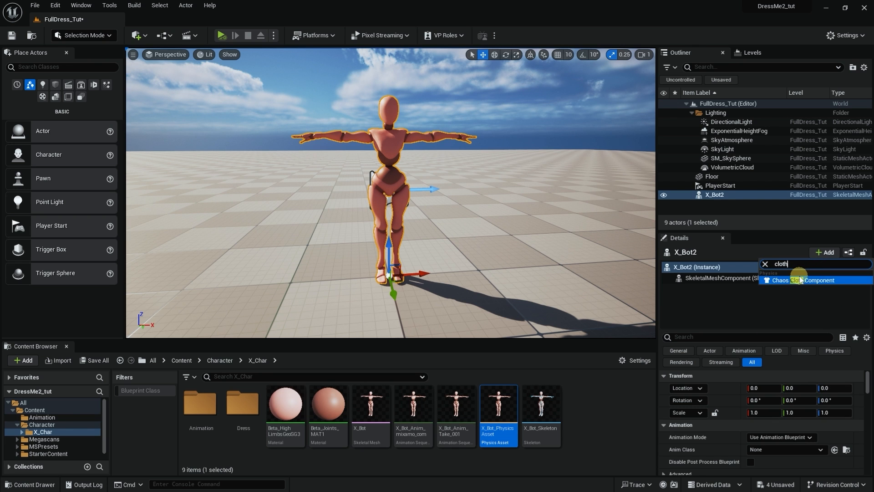
click(800, 280)
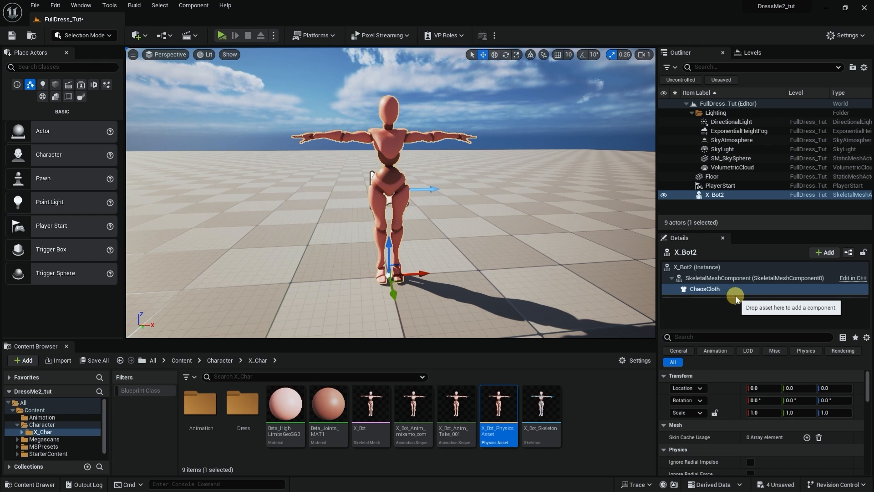
Step: Assign X_Bot_Cloth as the cloth asset of X_Bot2's ChaosCloth component
click(718, 289)
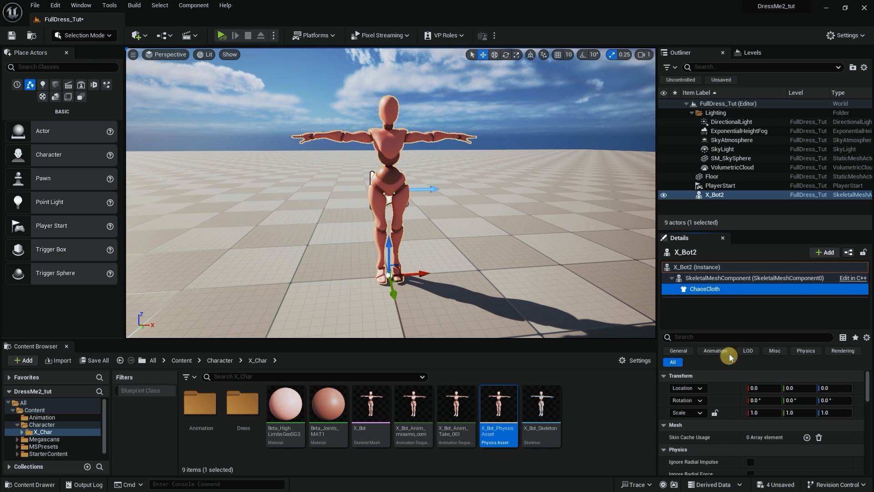
drag(730, 332, 728, 298)
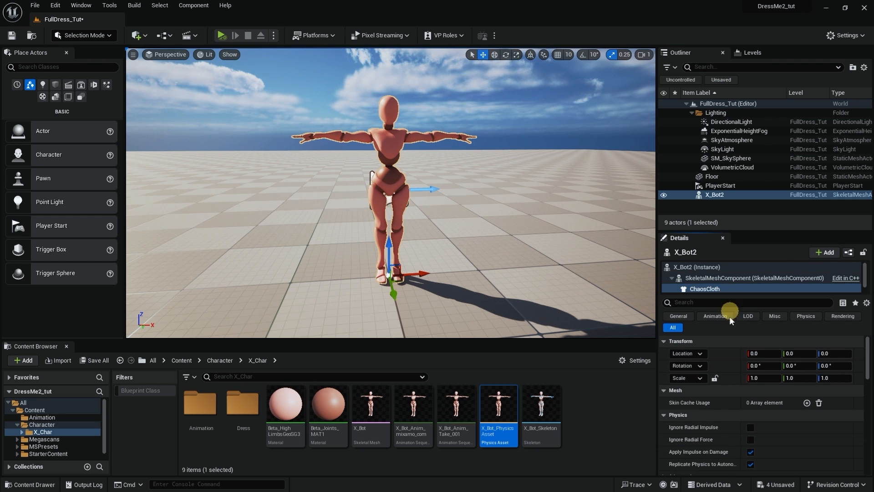
scroll(731, 392, down, 3)
scroll(732, 395, down, 2)
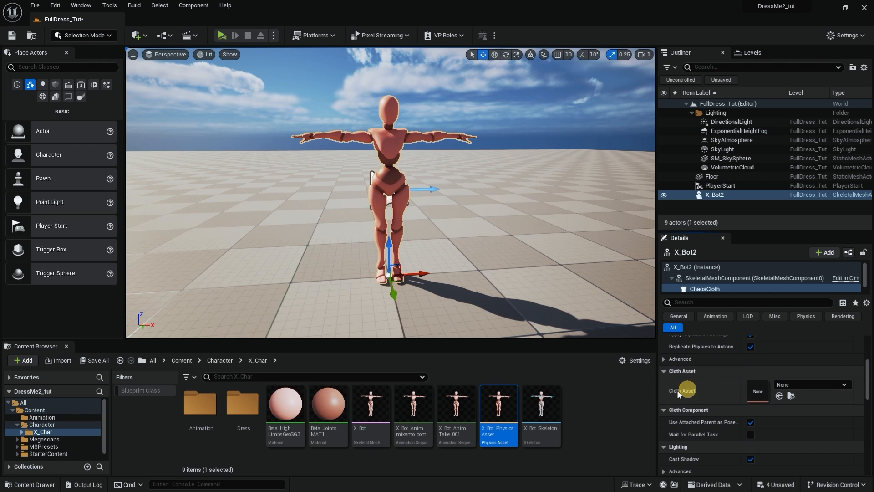
click(845, 385)
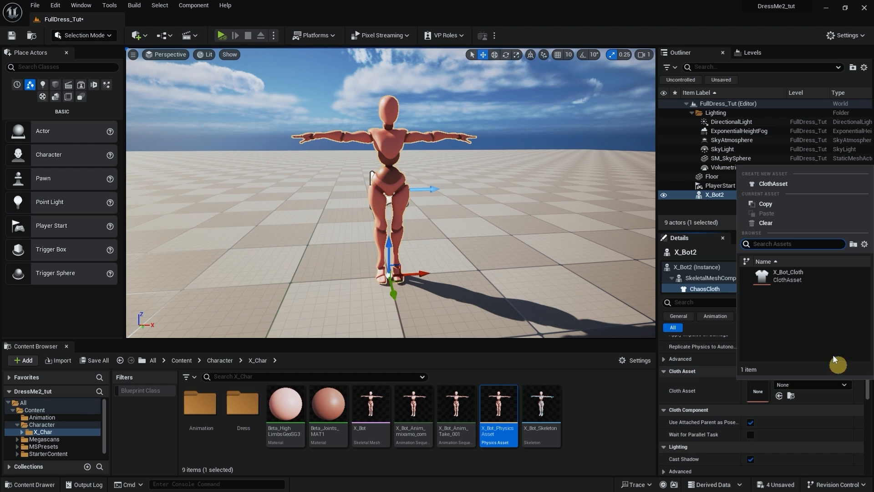
click(790, 280)
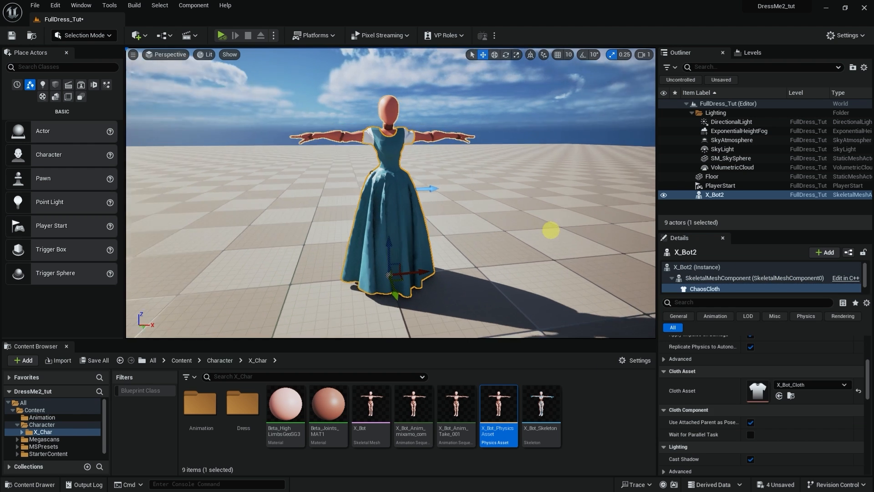
Step: Run the level simulation, examine how the dress behaves on X_Bot2 from different angles, and stop it
alt+drag(551, 230, 514, 206)
scroll(547, 233, up, 2)
scroll(515, 207, down, 3)
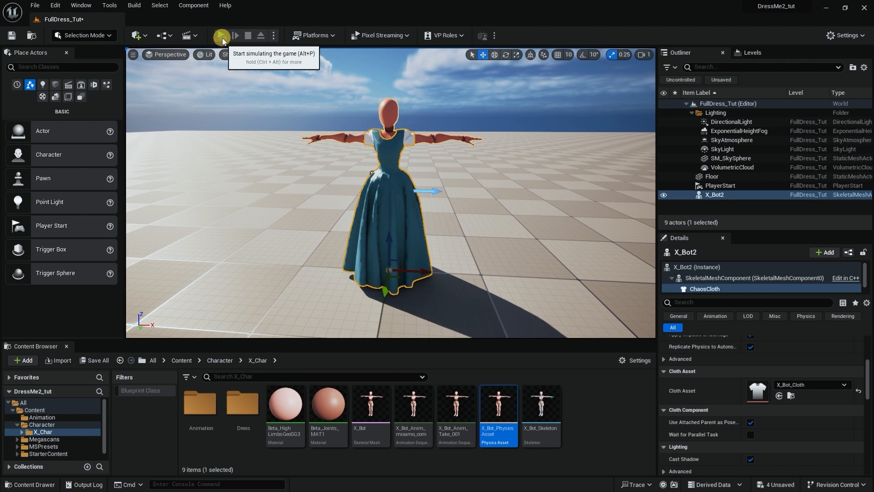
key(alt+p)
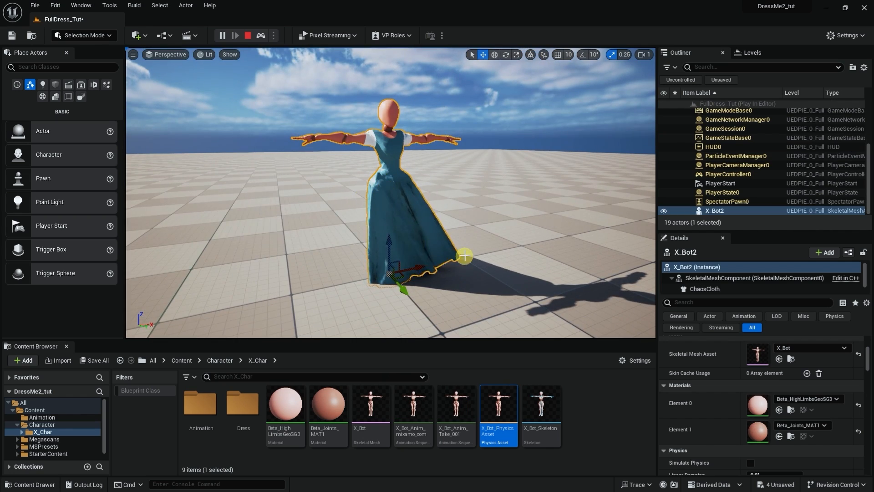
alt+drag(407, 176, 457, 199)
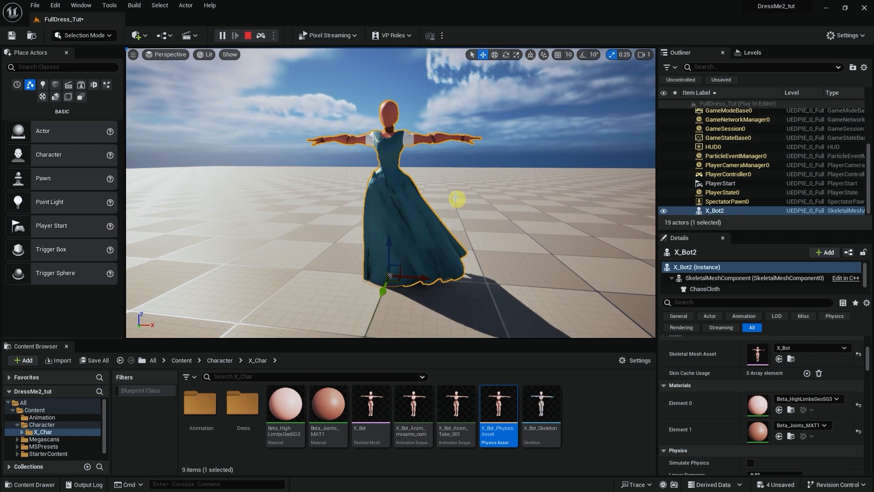
click(248, 36)
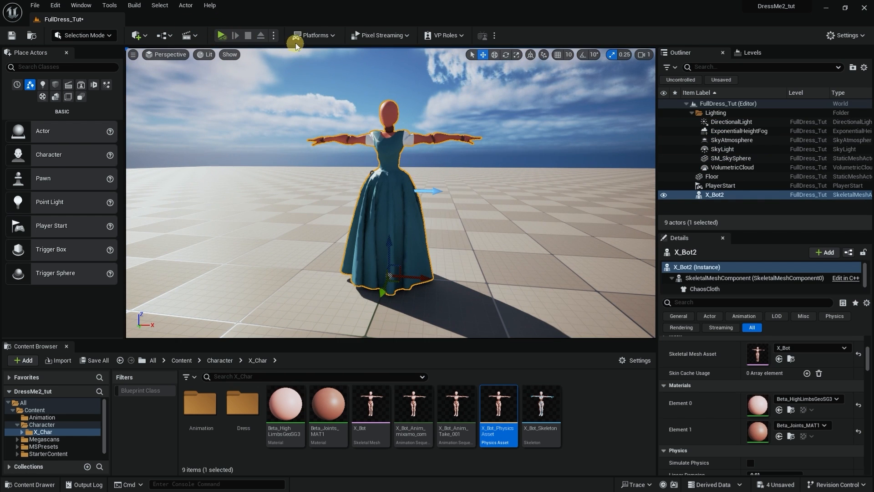
Step: Choose Simulate as the play mode, and run the level simulation once more to check the dress before stopping it
click(275, 36)
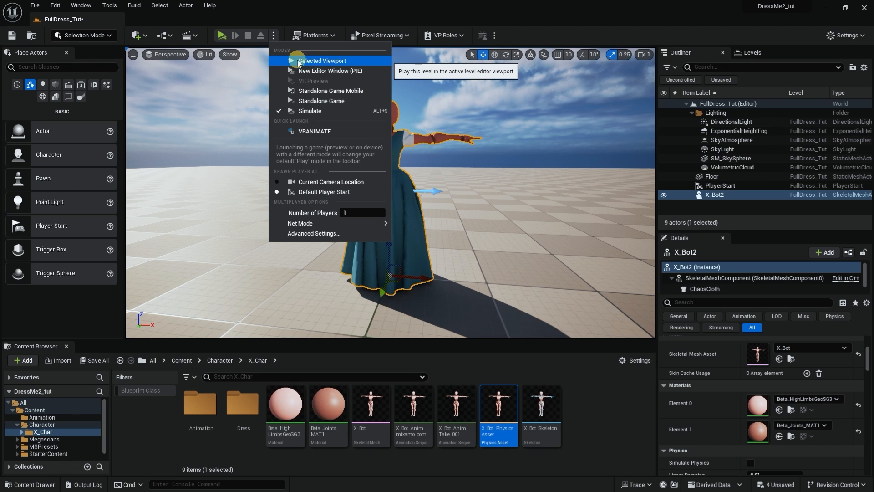
click(369, 114)
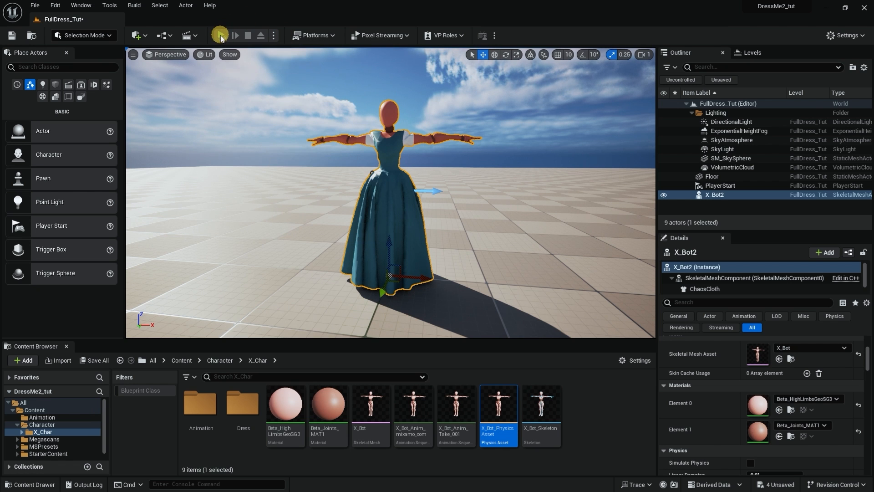
click(220, 36)
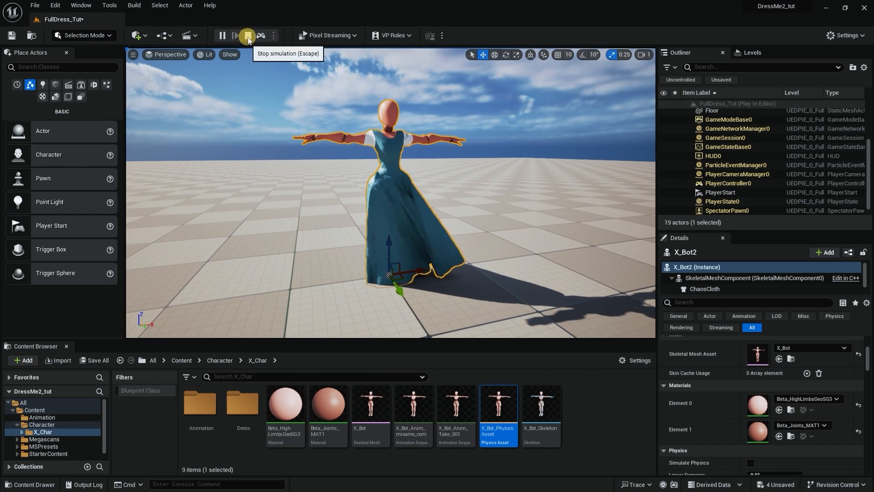
click(248, 36)
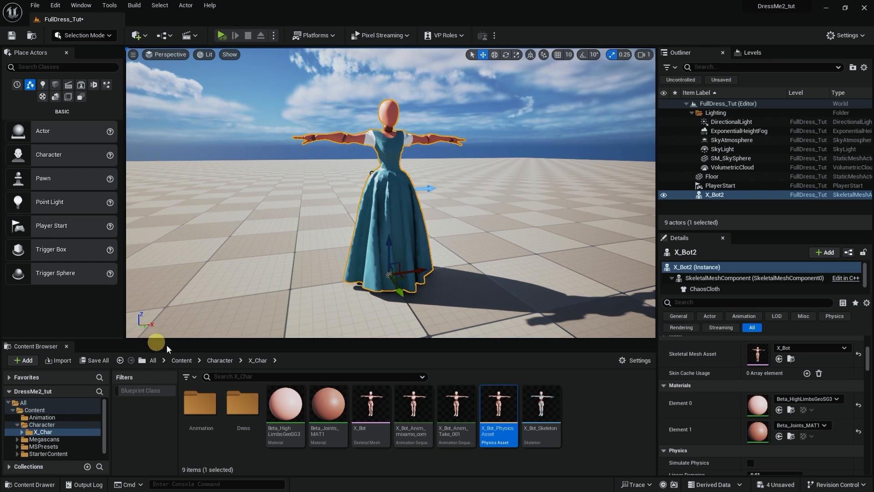
Step: Create a Level Sequence named DressMe in the X_Char Animation folder
click(220, 361)
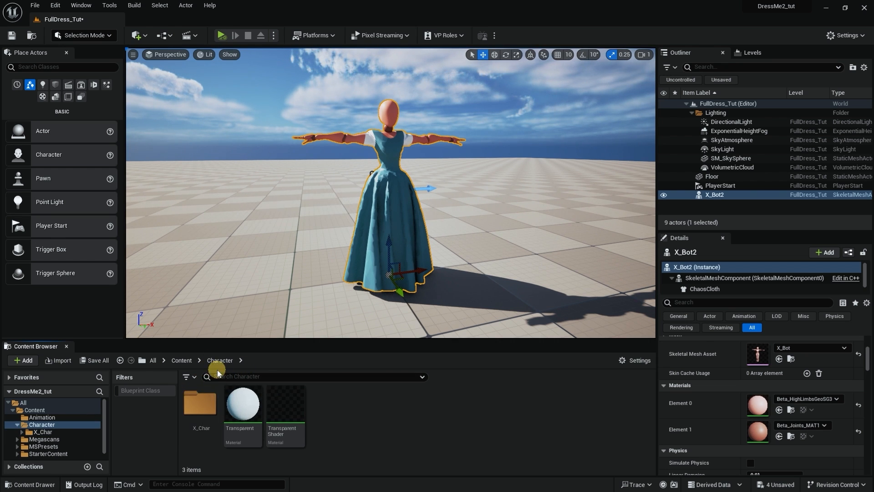
double_click(203, 403)
double_click(202, 403)
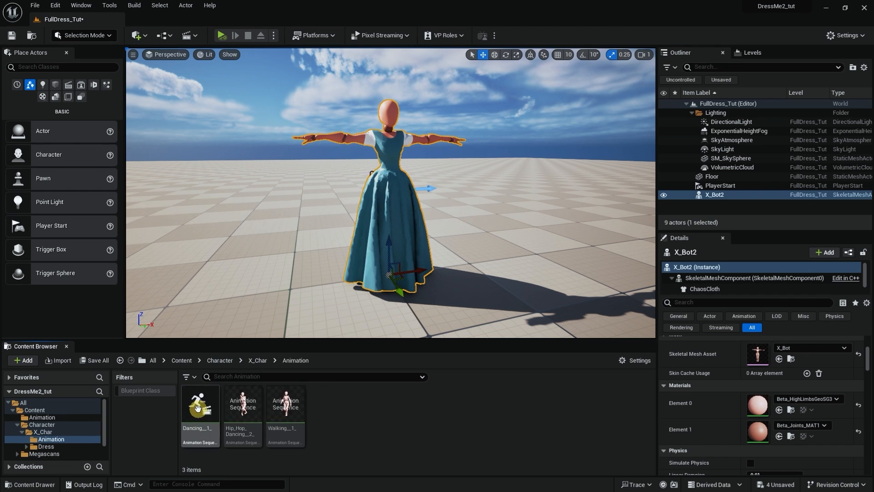
right_click(361, 409)
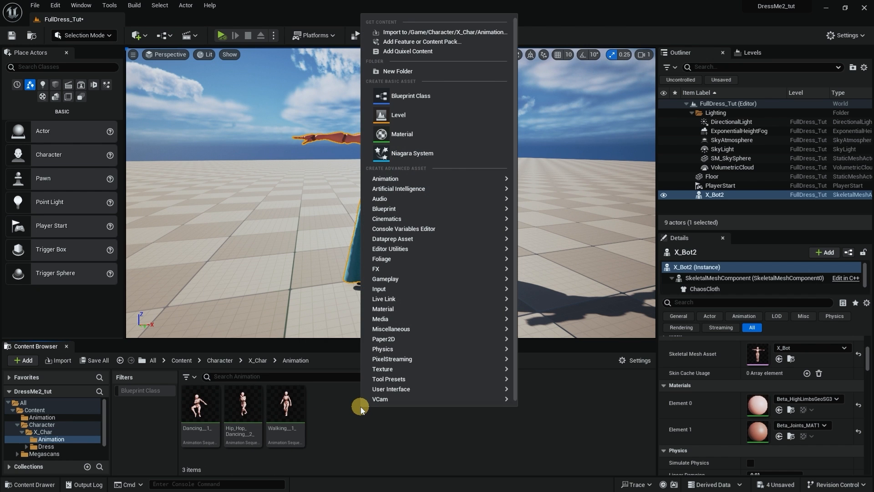
text(seq)
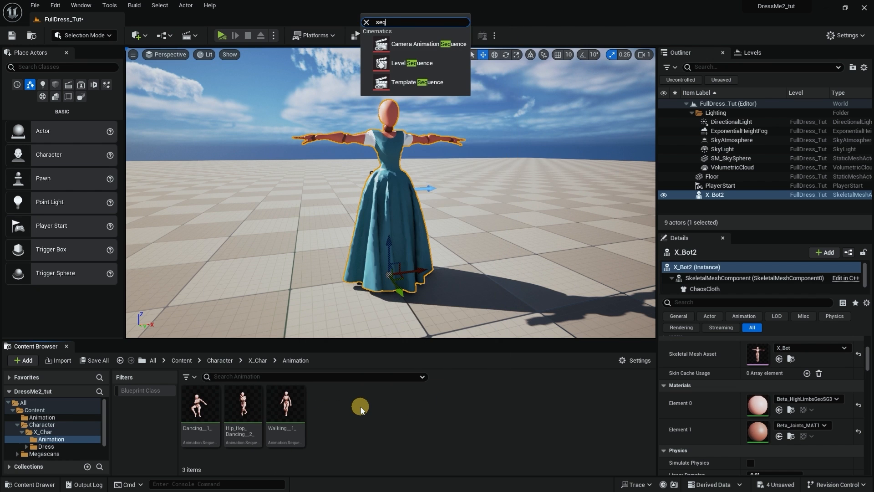
click(408, 65)
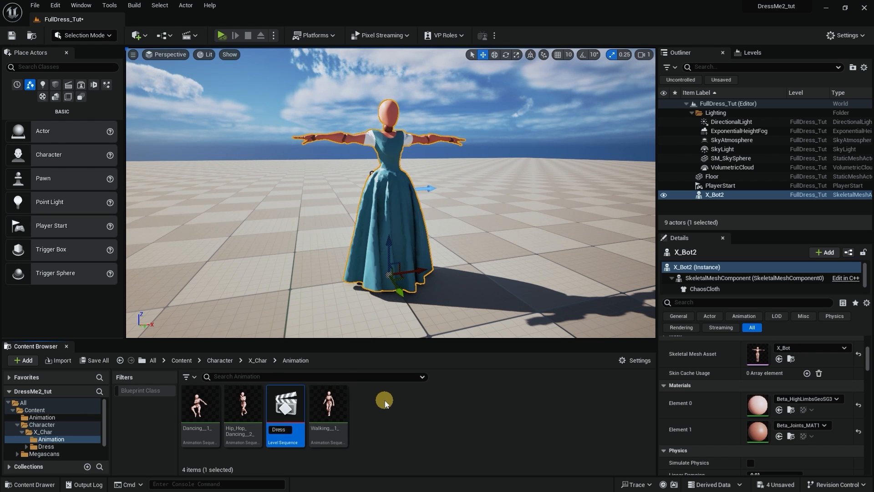
key(Return)
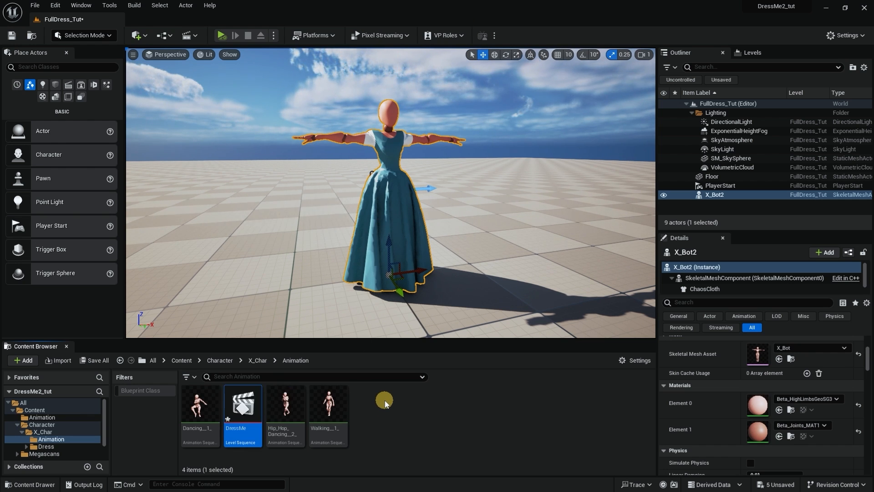
Step: Add X_Bot2 to the DressMe sequence with the Walking__1_ animation on its Animation track
double_click(258, 407)
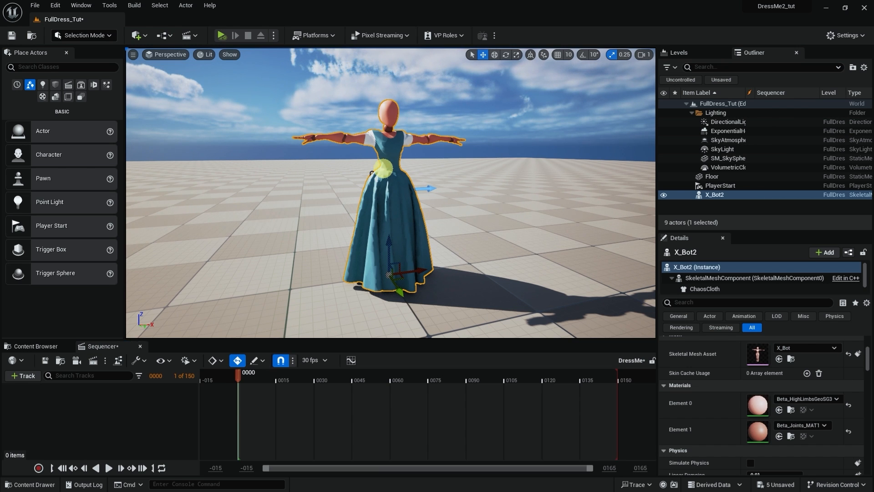
click(25, 376)
mouse_move(105, 217)
click(166, 224)
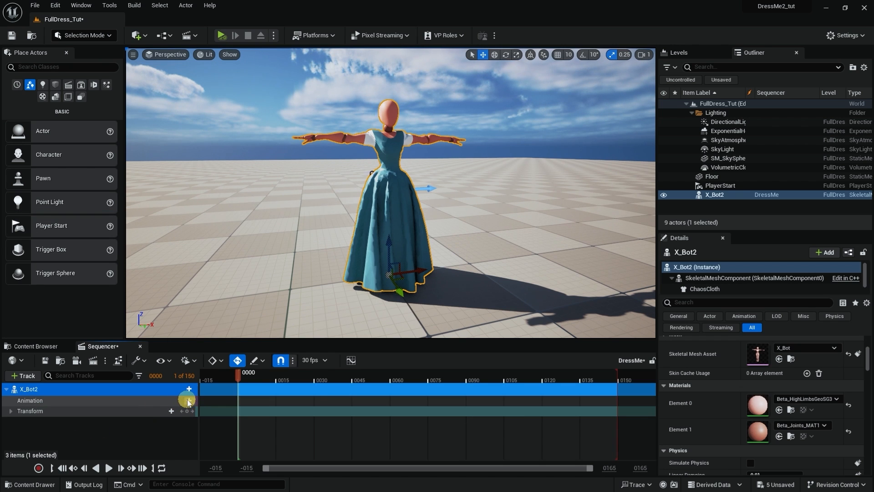
click(188, 401)
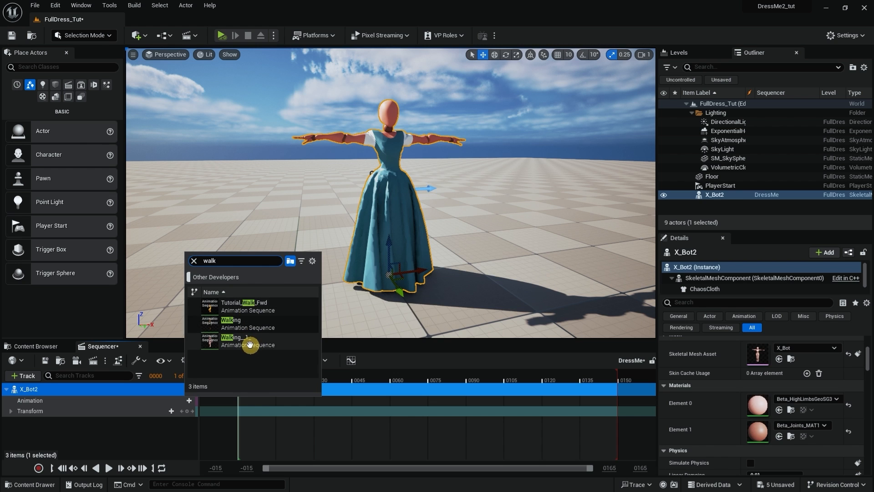
click(248, 341)
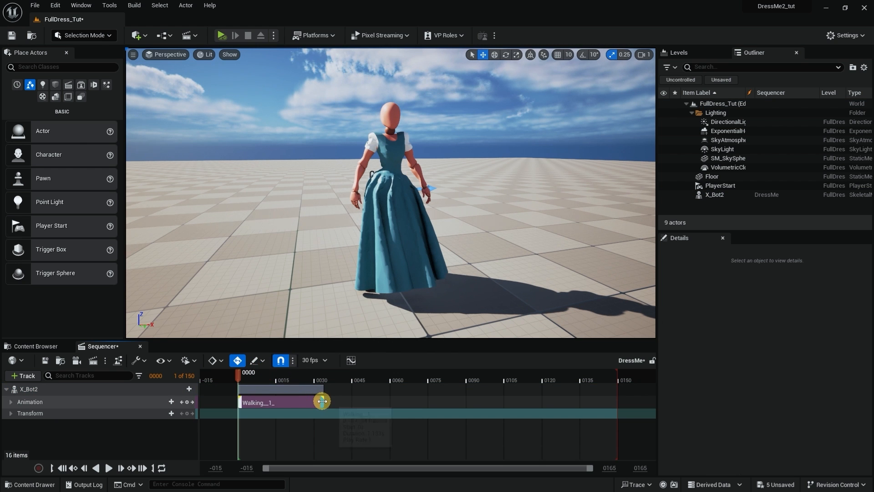
Step: Extend the Walking__1_ section to the sequence end at frame 150, play it back, and return to frame 0
drag(323, 401, 617, 400)
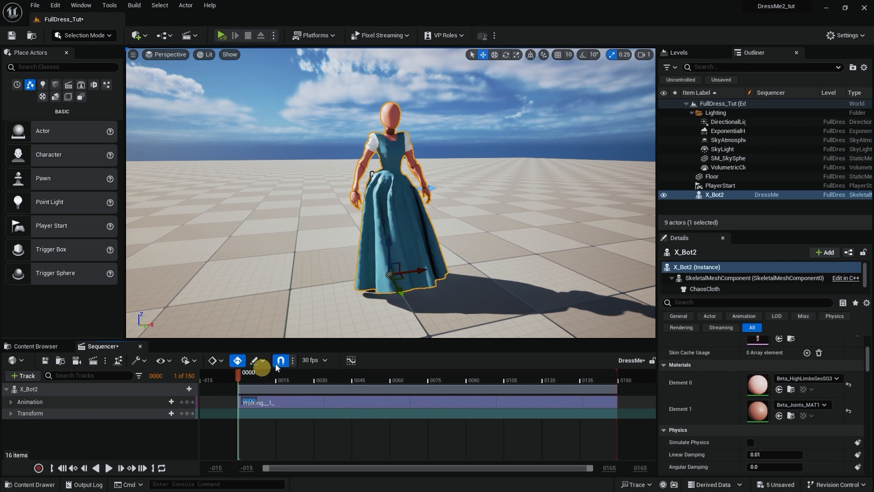
key(space)
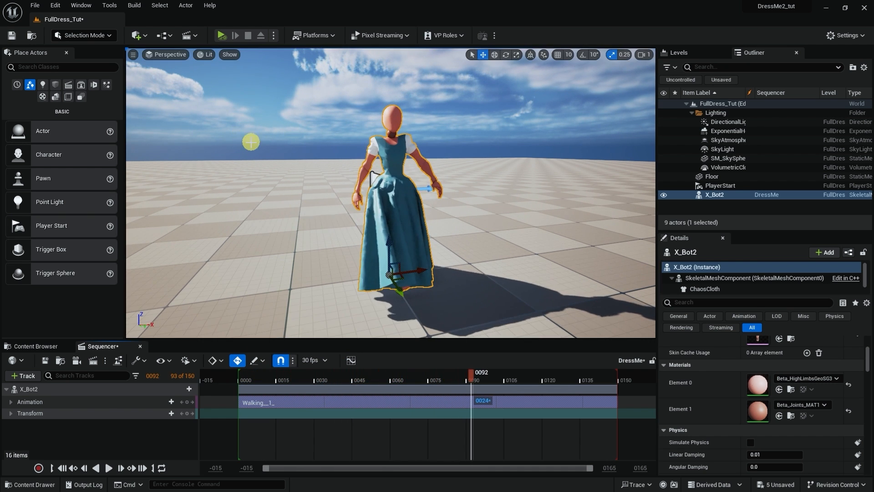
drag(314, 382, 234, 384)
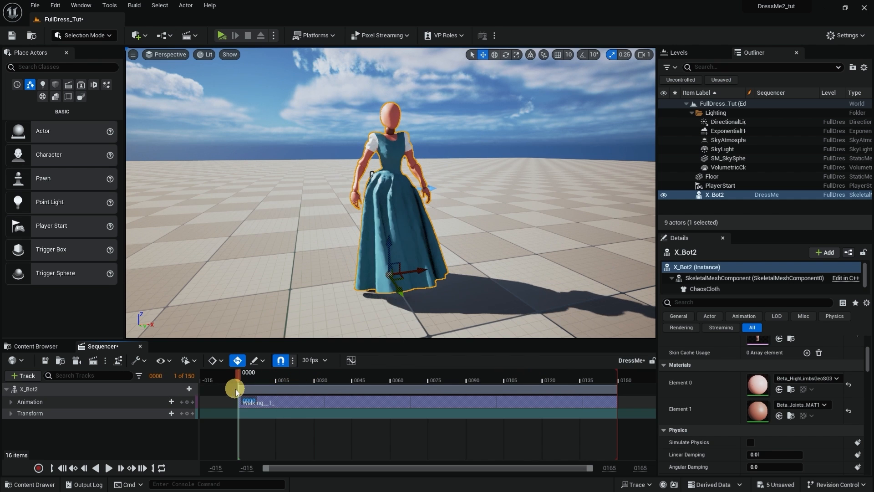
Step: Run the level simulation and play the DressMe sequence to check how the dress moves with the walk
click(221, 37)
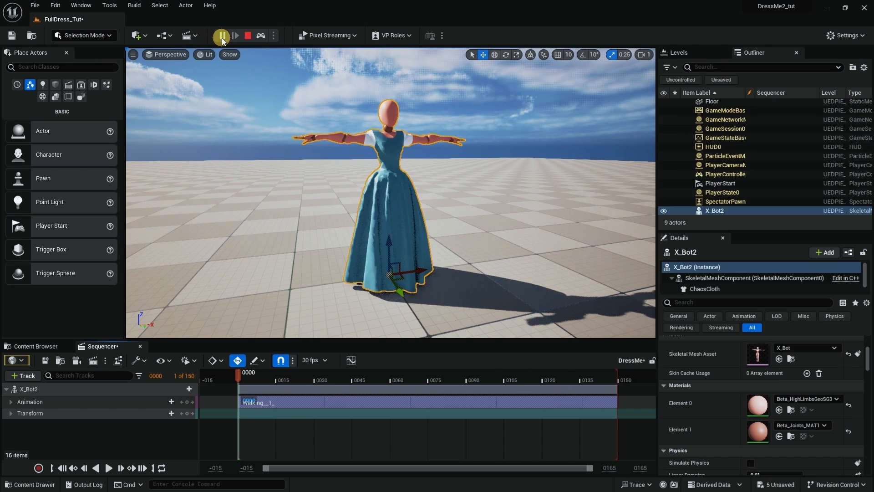
click(223, 69)
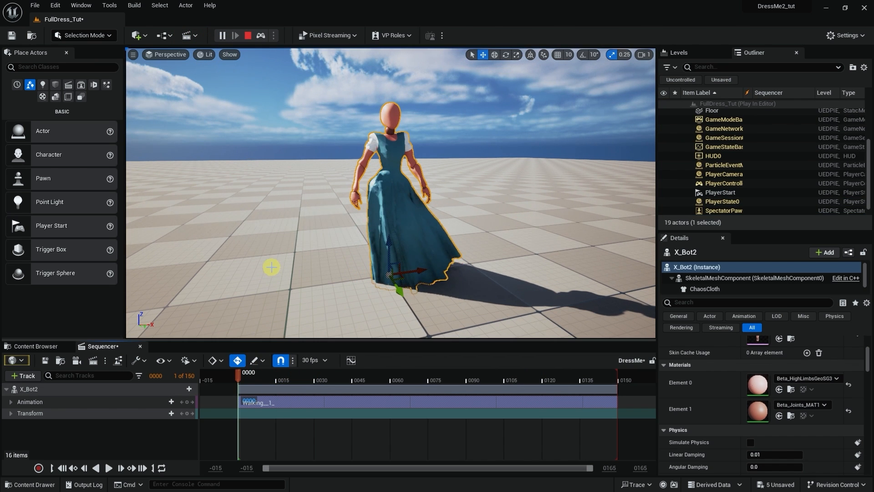
key(space)
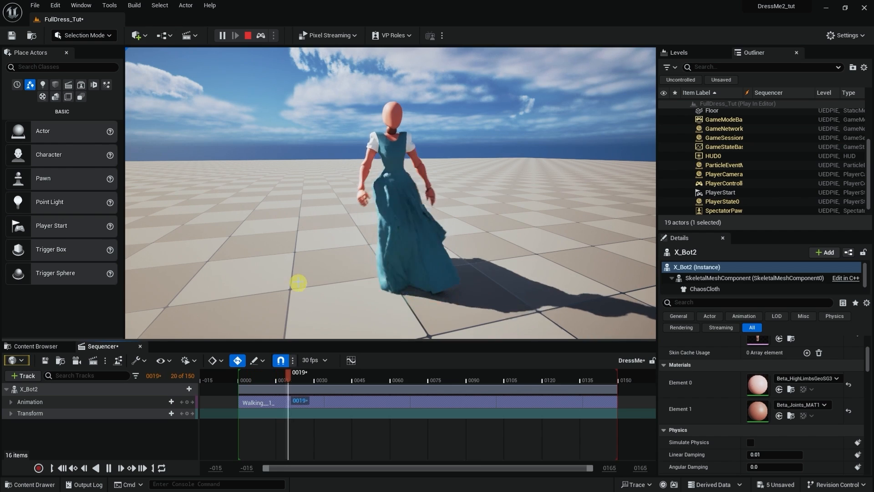
key(F8)
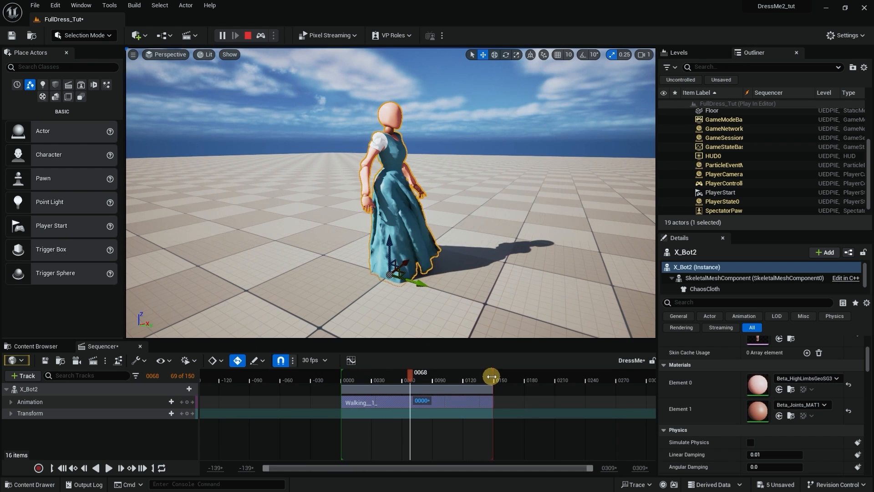
Step: Extend the sequence's playback range and the Walking__1_ section to about frame 270, and play the walk while orbiting around the dress
drag(492, 376, 611, 374)
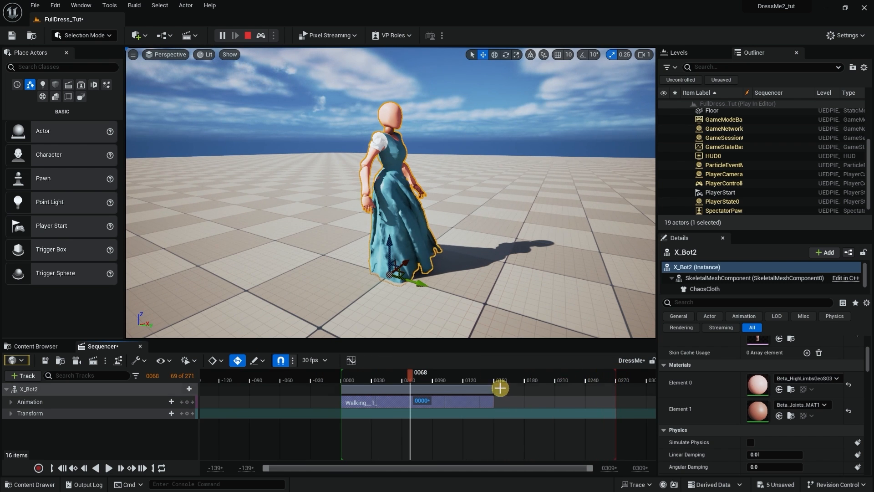
drag(491, 400, 573, 399)
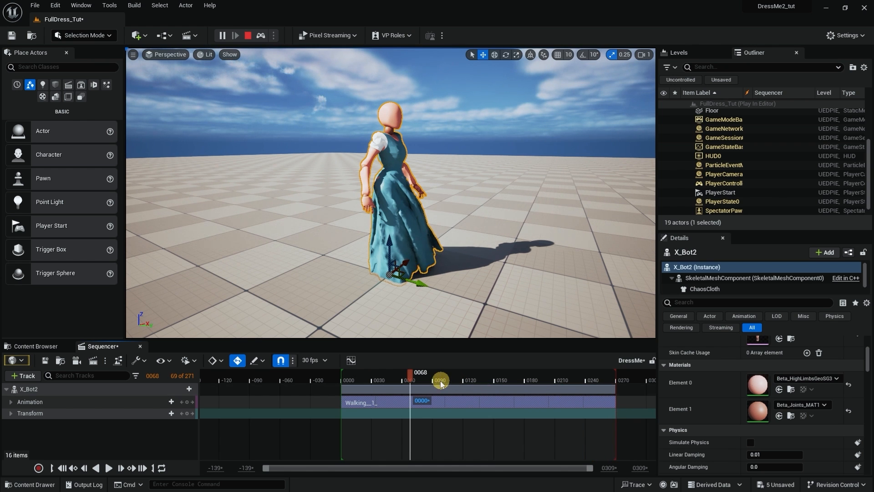
click(402, 284)
key(space)
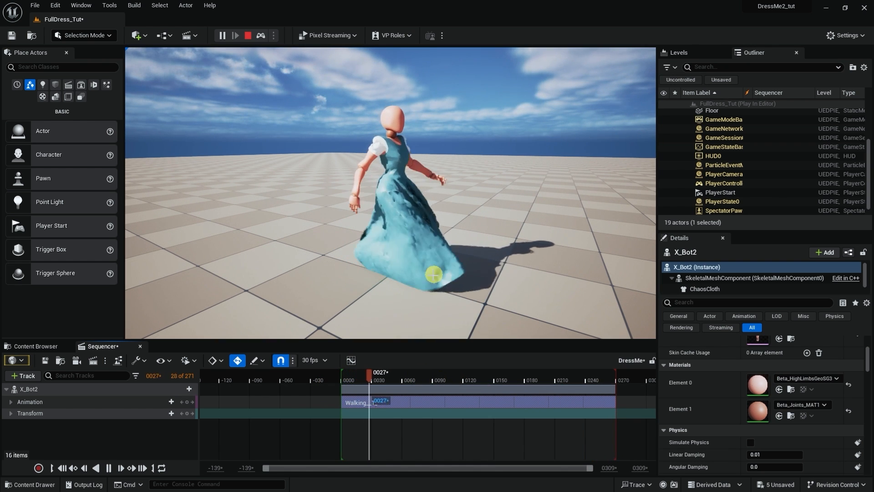
alt+drag(434, 275, 214, 290)
key(space)
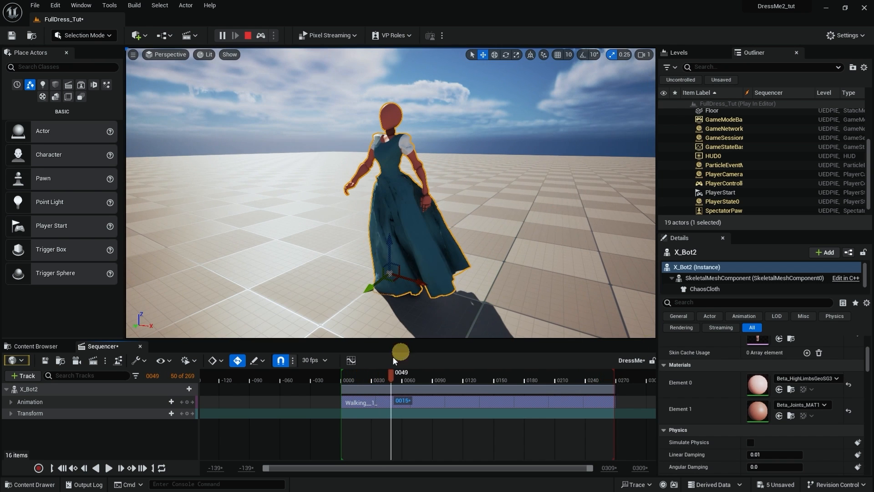
Step: Switch the X_Bot2 animation section to Dancing__1_ and play it from frame 0 to check the dress
right_click(418, 403)
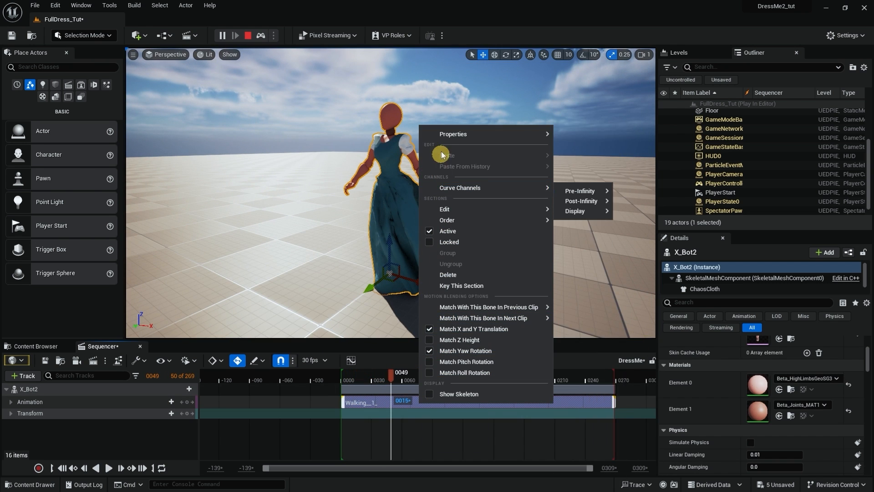
mouse_move(441, 133)
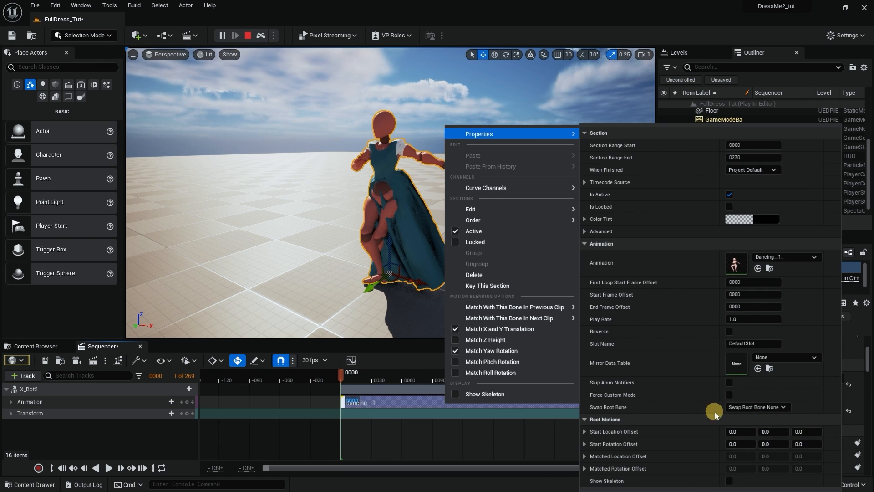
drag(351, 379, 293, 379)
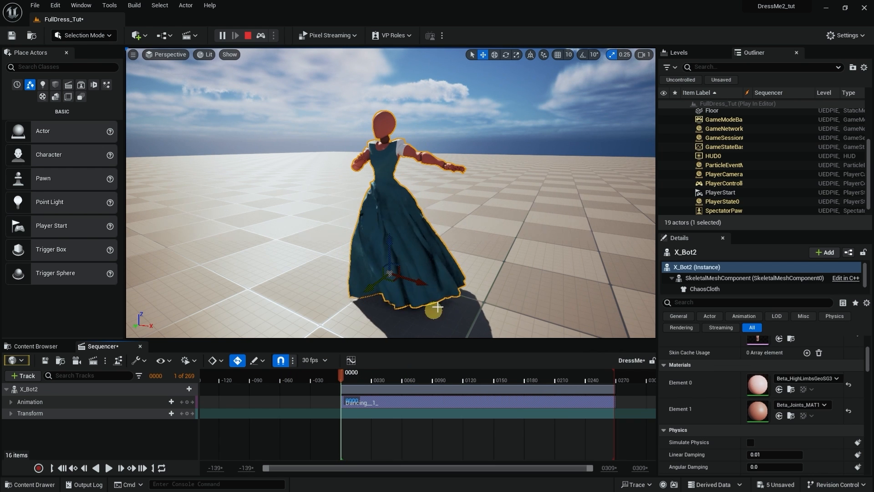
key(space)
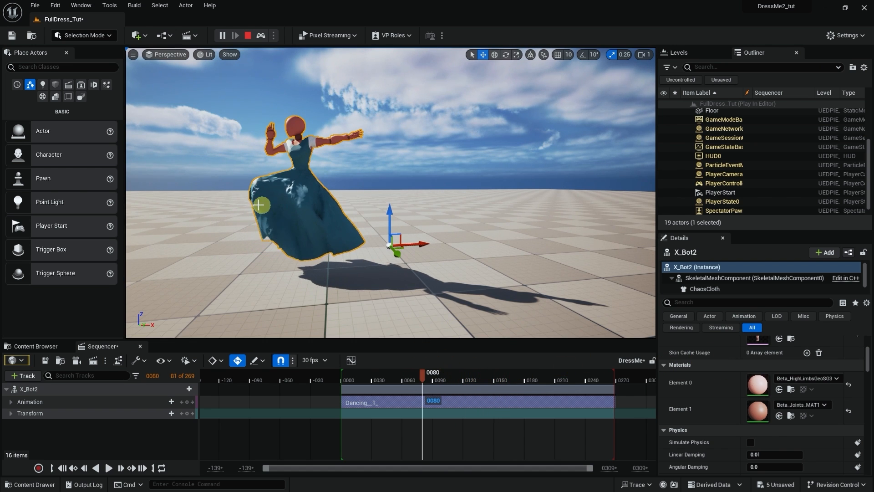
click(347, 183)
click(329, 207)
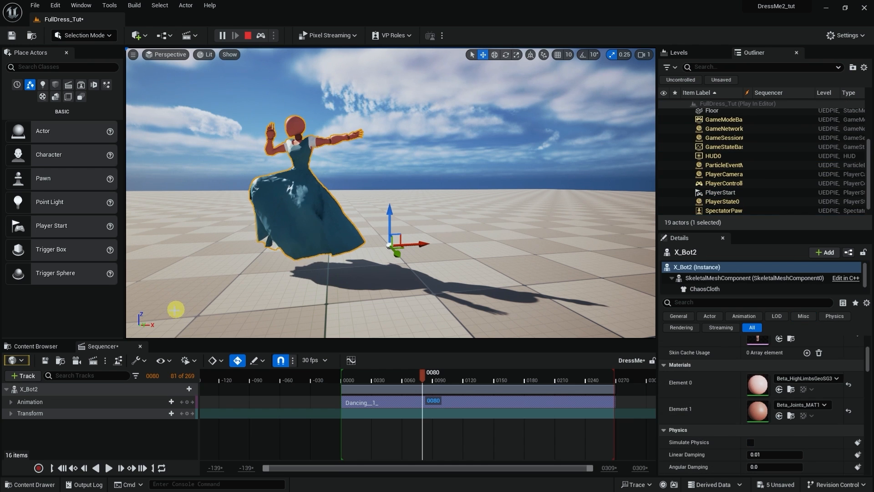
Step: Make the Material3977 dress material in the X_Char Dress folder two-sided and save it
click(37, 346)
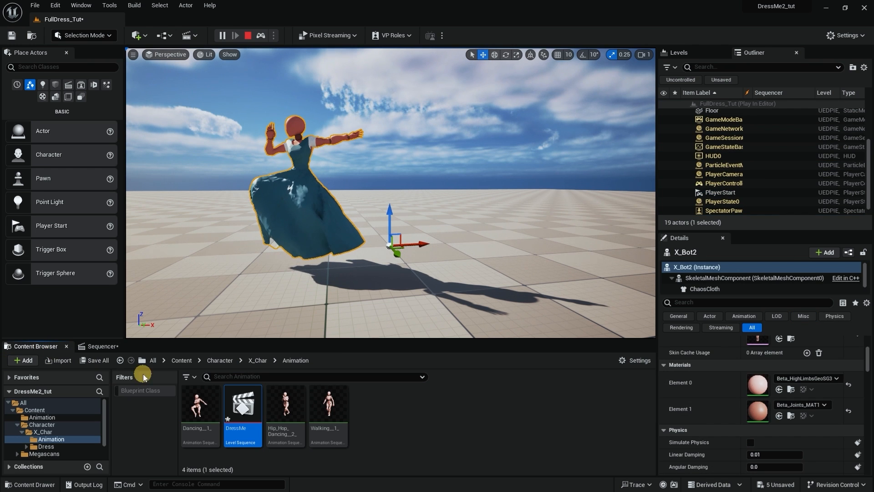
click(257, 360)
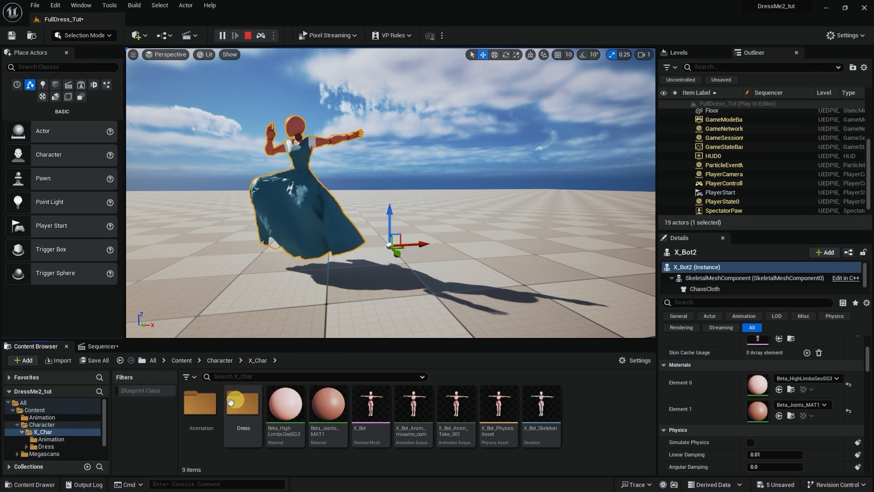
double_click(240, 407)
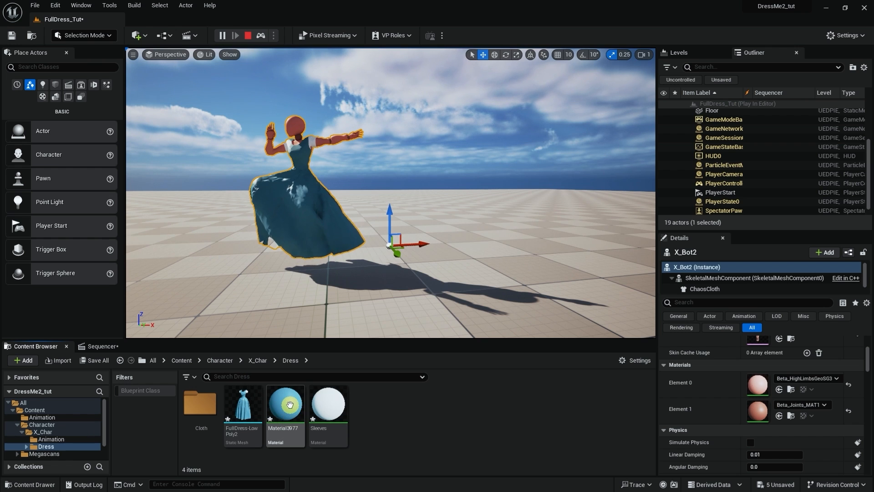
double_click(289, 405)
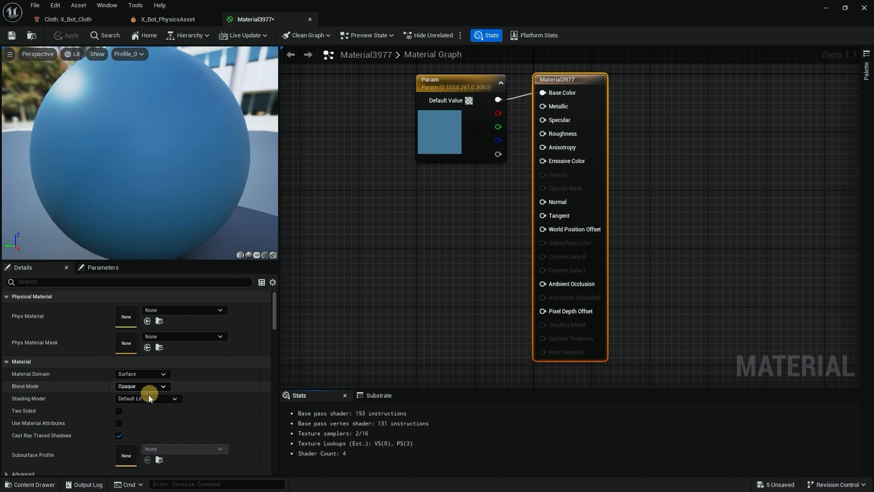
click(119, 411)
click(96, 88)
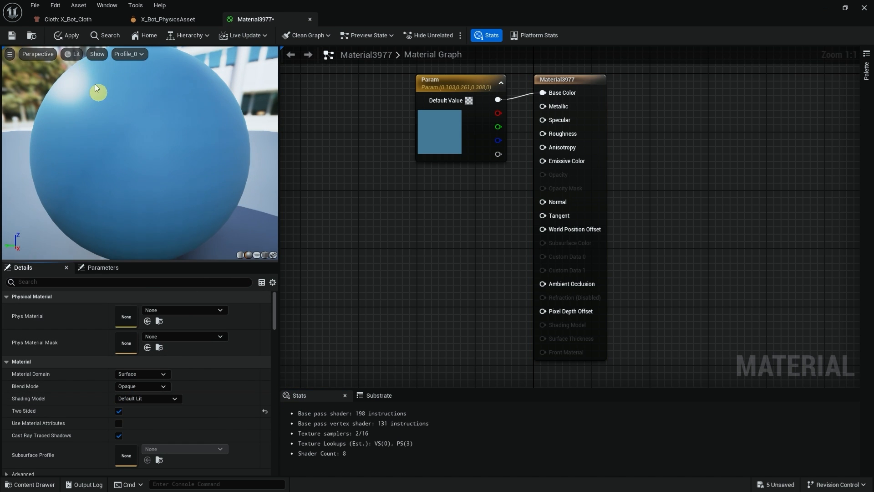
click(14, 37)
click(826, 8)
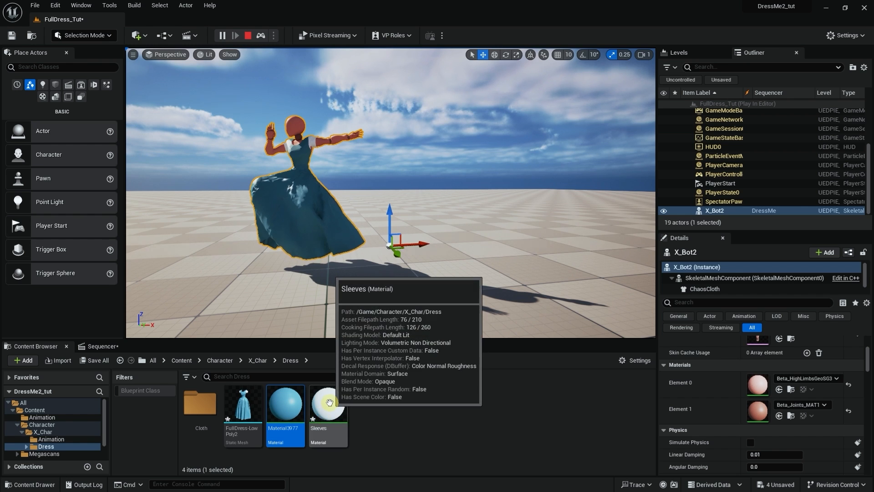
Step: Make the Sleeves material two-sided, save it, and play the sequence to check the dress
double_click(328, 402)
click(119, 410)
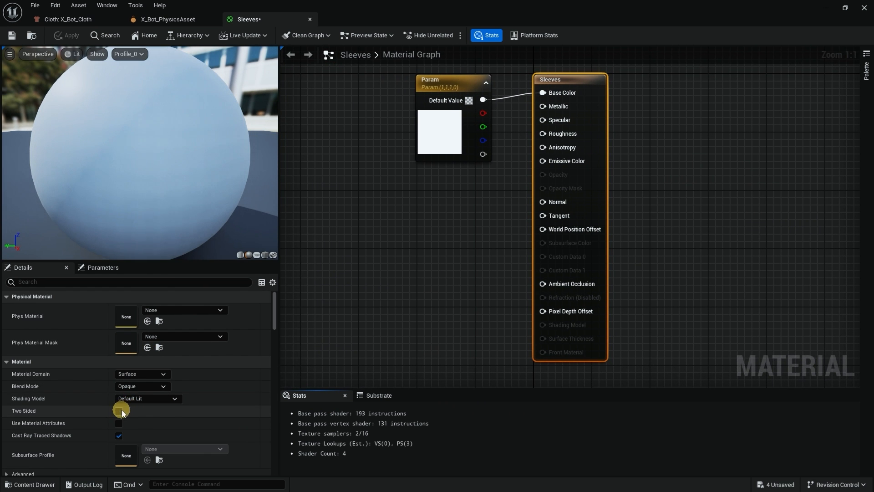
click(120, 411)
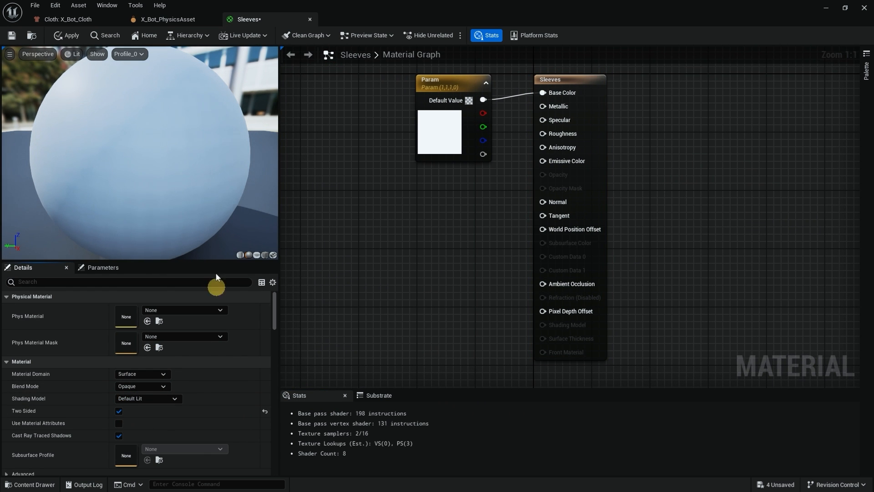
click(14, 36)
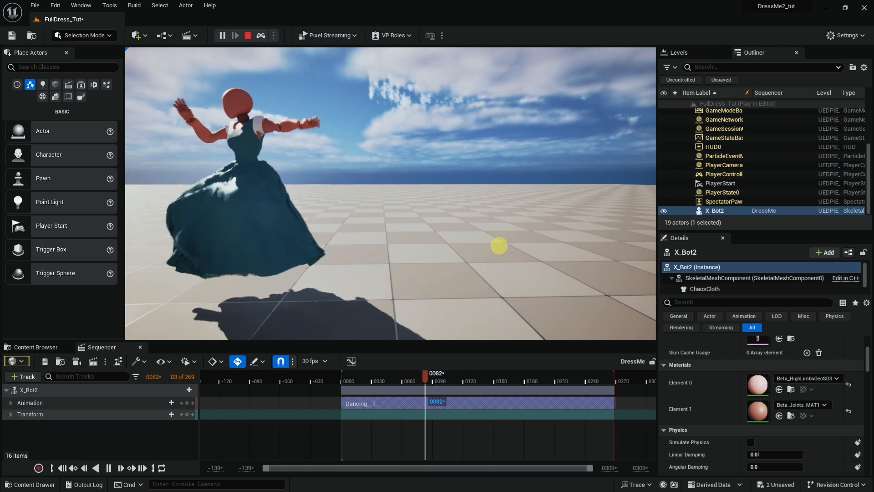
key(space)
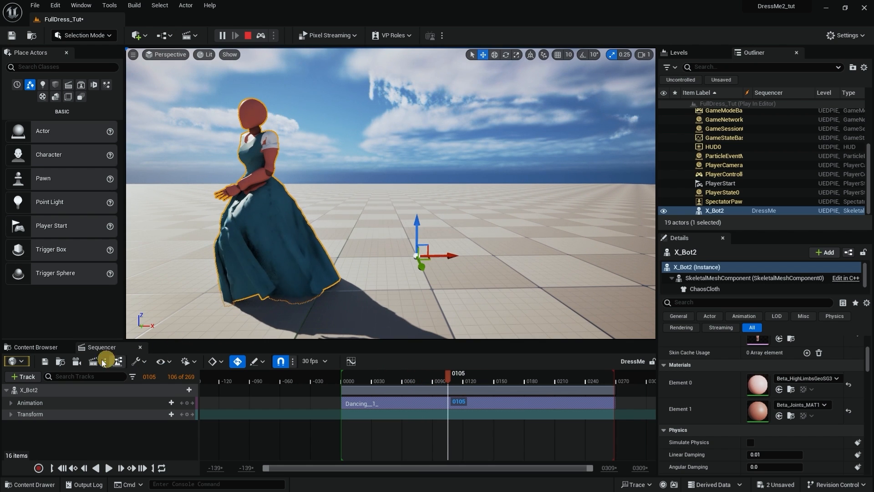
Step: Replace the section's animation in the DressMe sequence with Hip_Hop_Dancing__2_ and play it from frame 0
click(32, 350)
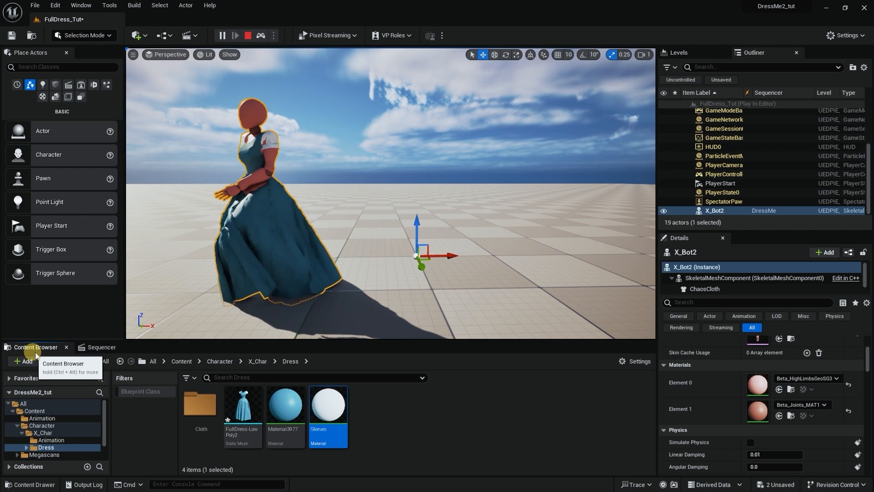
double_click(205, 405)
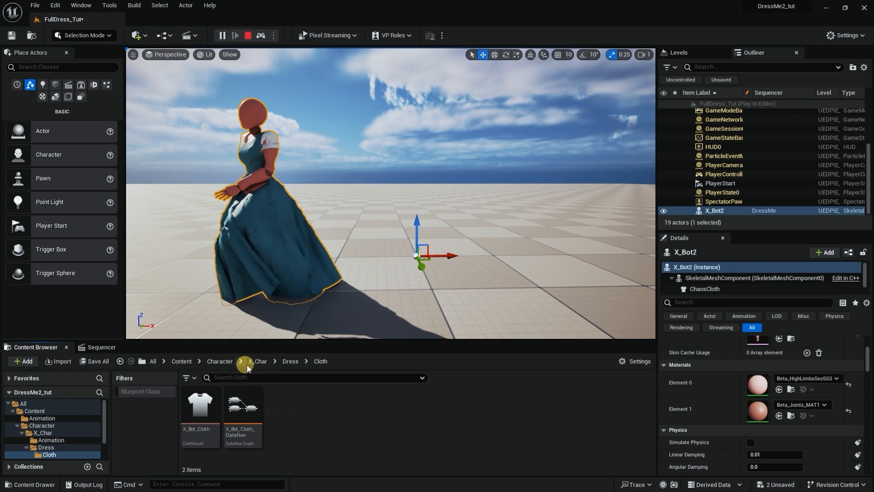
click(259, 361)
double_click(203, 405)
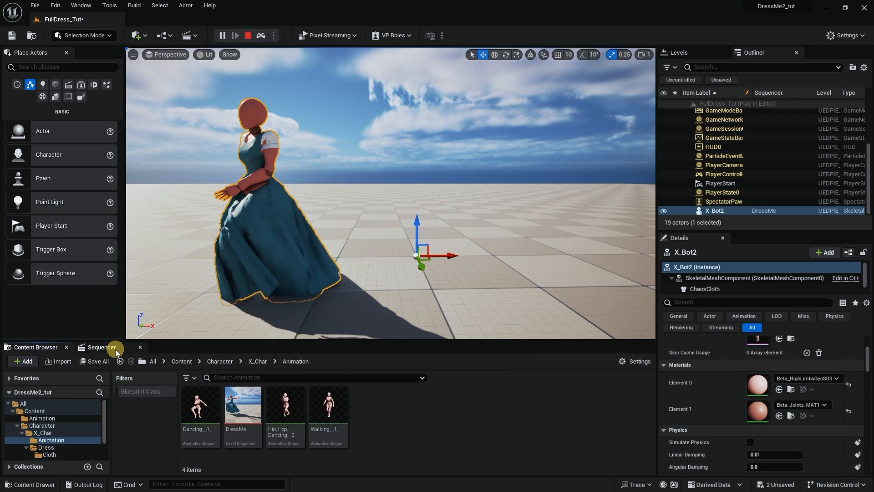
click(116, 349)
right_click(480, 403)
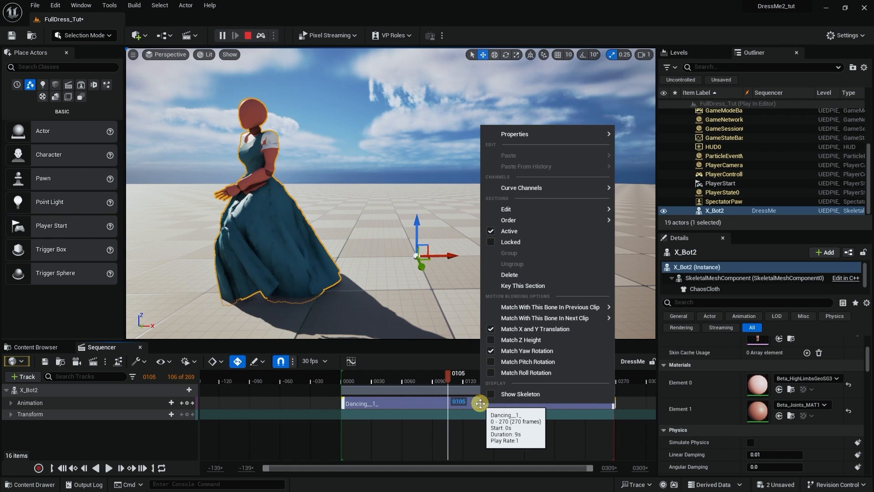
mouse_move(564, 134)
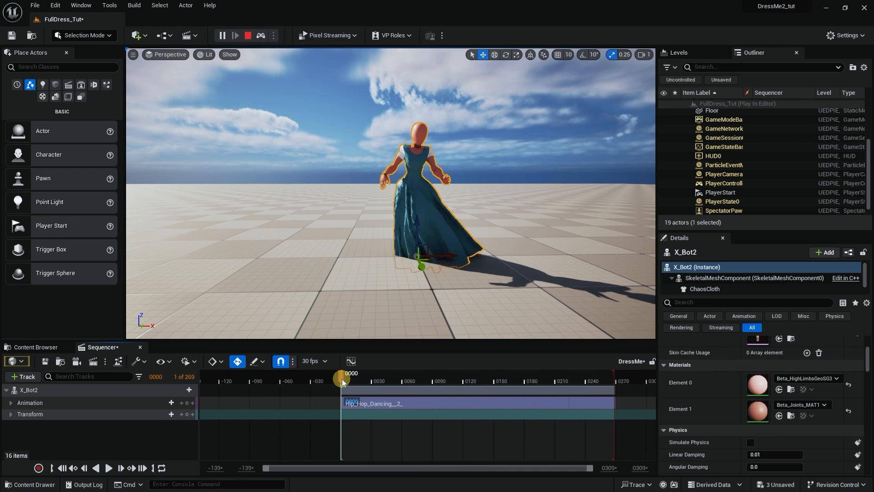
key(space)
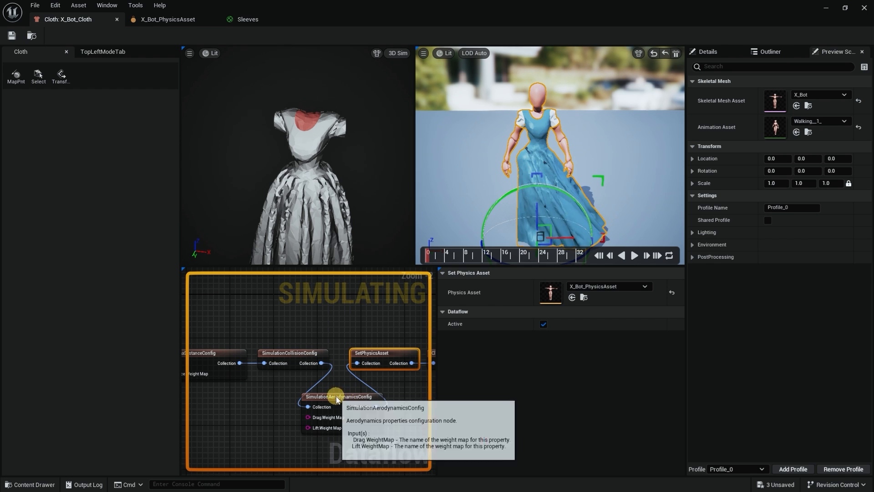
Step: Review the simulation nodes in the X_Bot_Cloth dataflow and set the Damping Coefficient of SimulationDefaultConfig to 0.05
click(348, 396)
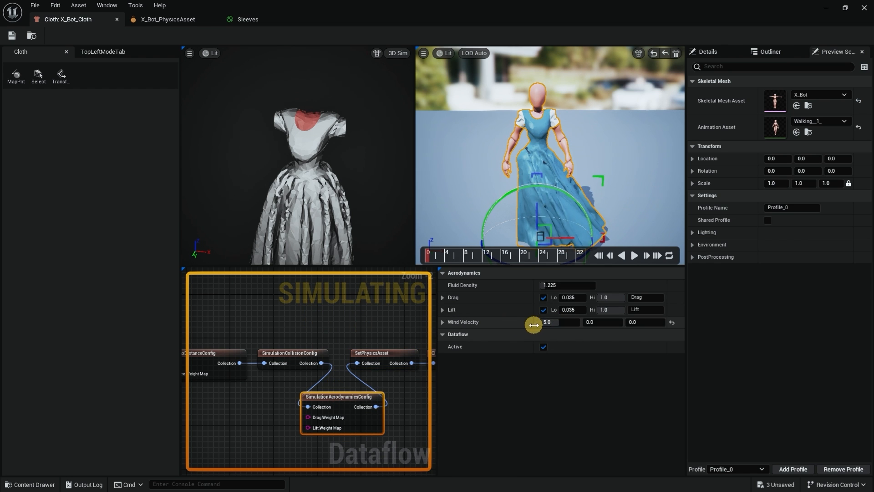
right_drag(291, 324, 387, 325)
click(389, 353)
click(345, 349)
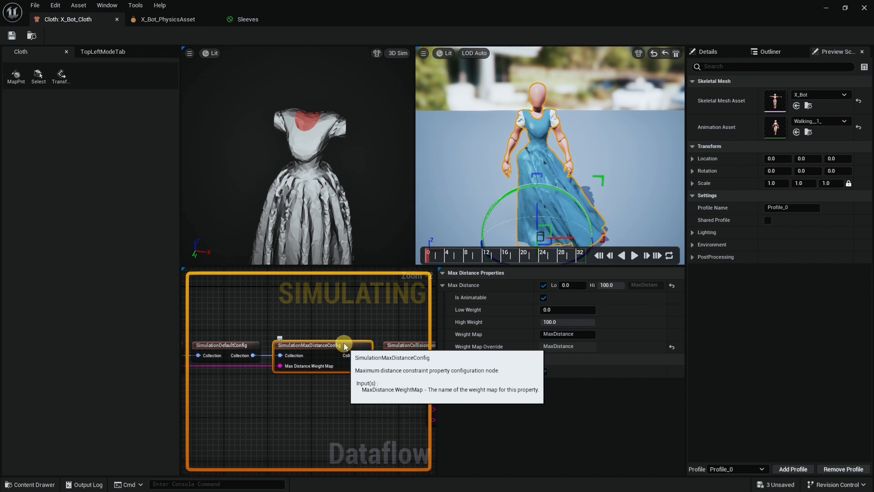
right_drag(314, 334, 398, 335)
click(310, 345)
scroll(608, 352, down, 2)
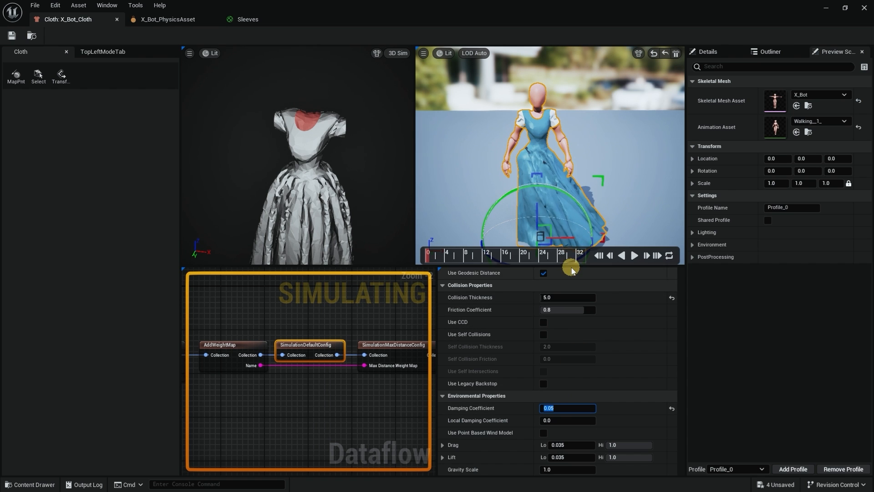
Step: Save the X_Bot_Cloth asset, then stop and restart the level simulation to apply the new damping
click(12, 36)
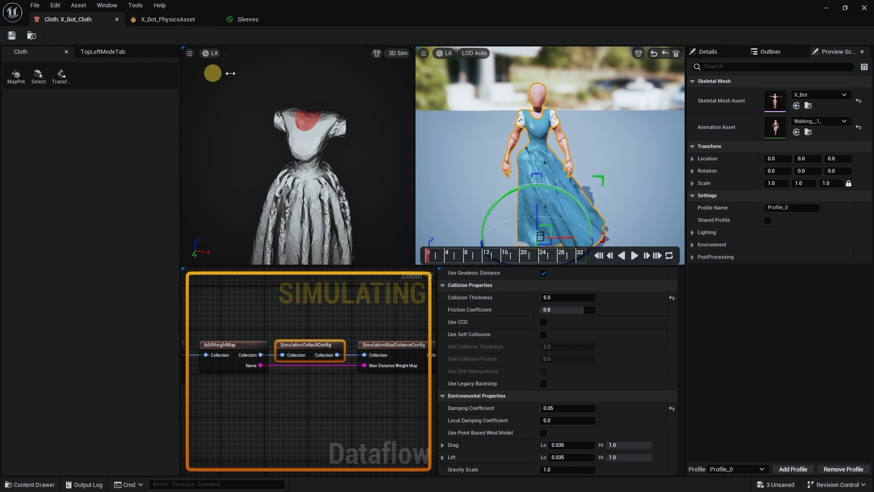
click(827, 8)
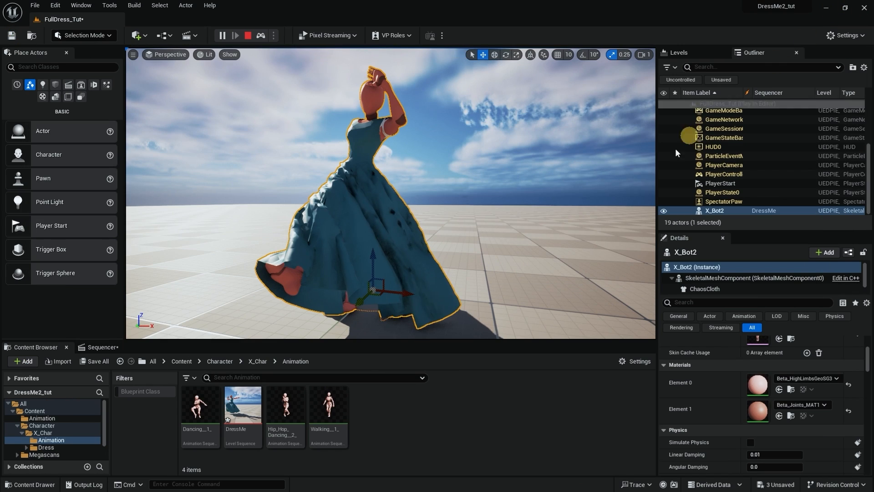
click(246, 37)
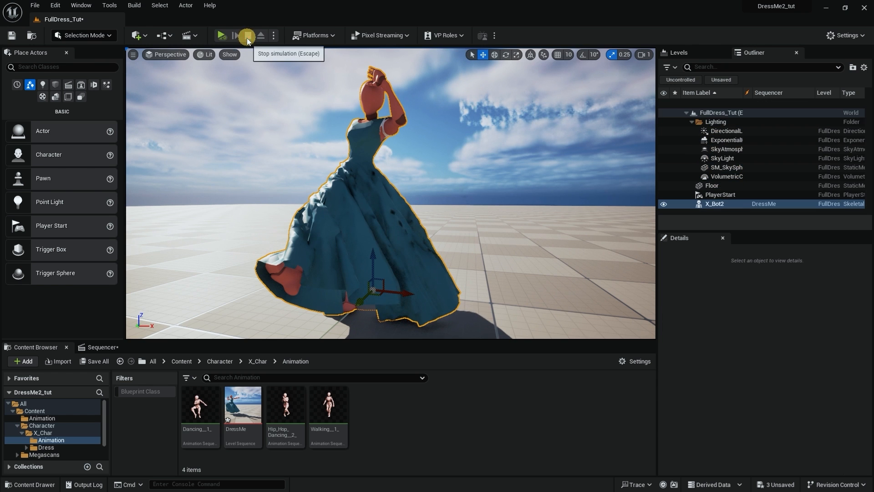
click(222, 35)
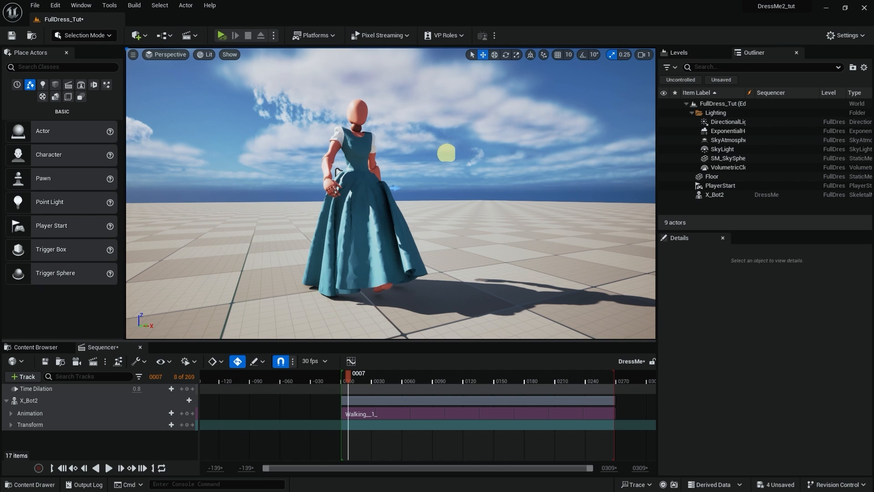
Step: Set the Time Dilation track of the DressMe sequence to 0.5
click(442, 172)
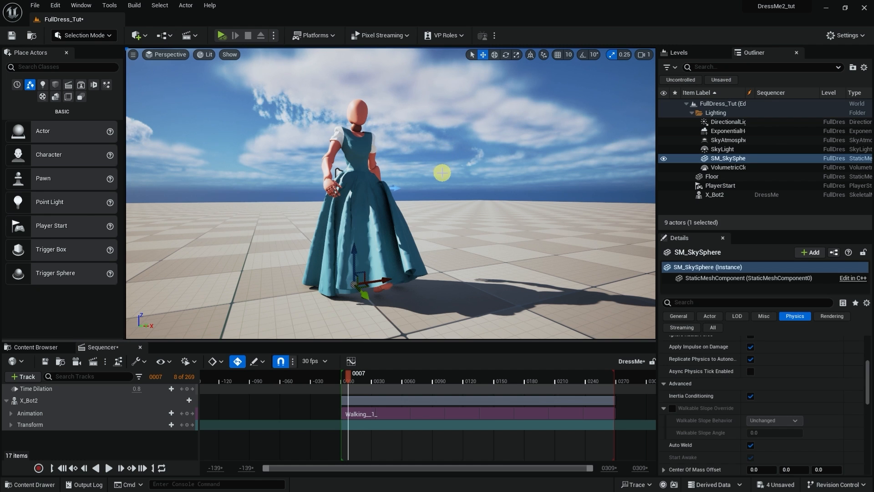
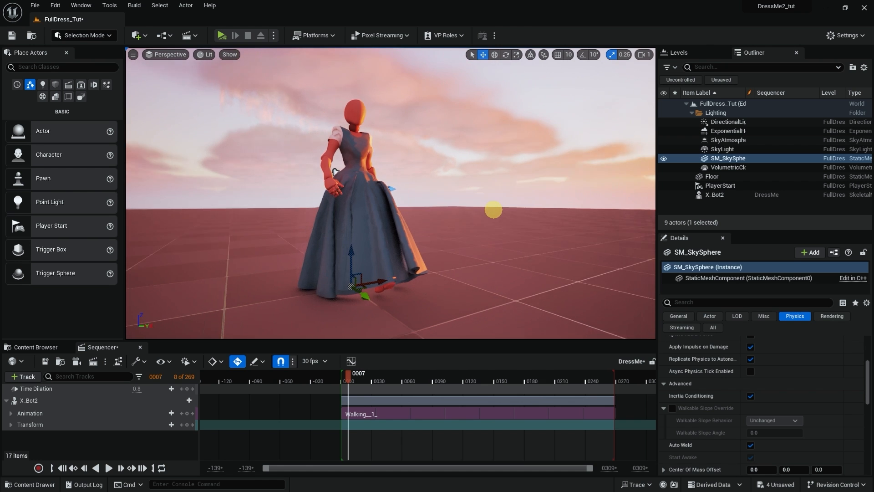
mouse_move(487, 214)
alt+mouse_down()
mouse_move(390, 218)
mouse_move(480, 216)
alt+mouse_up()
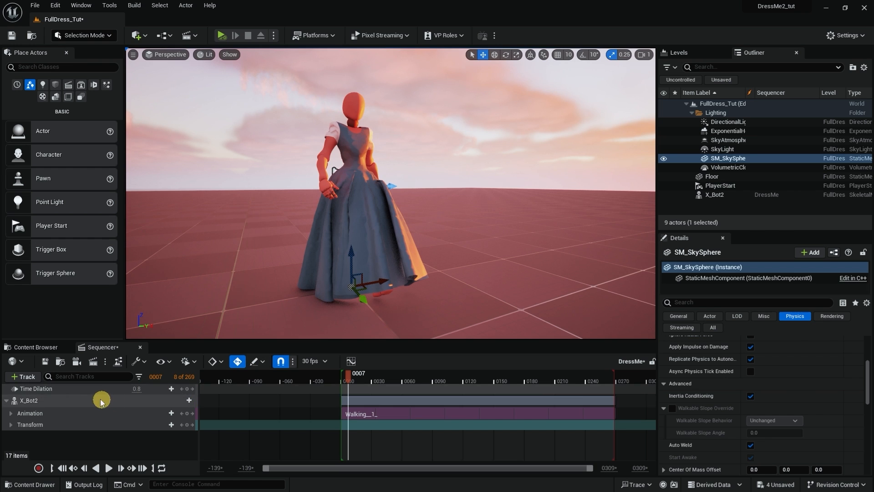
click(134, 390)
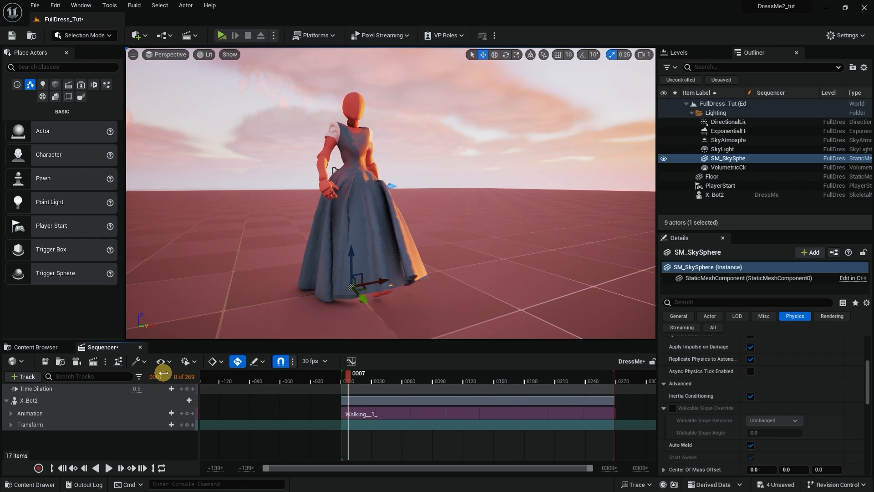
Step: Simulate the level, play the walking sequence to check the dress, return to frame 0 and stop the simulation
click(221, 36)
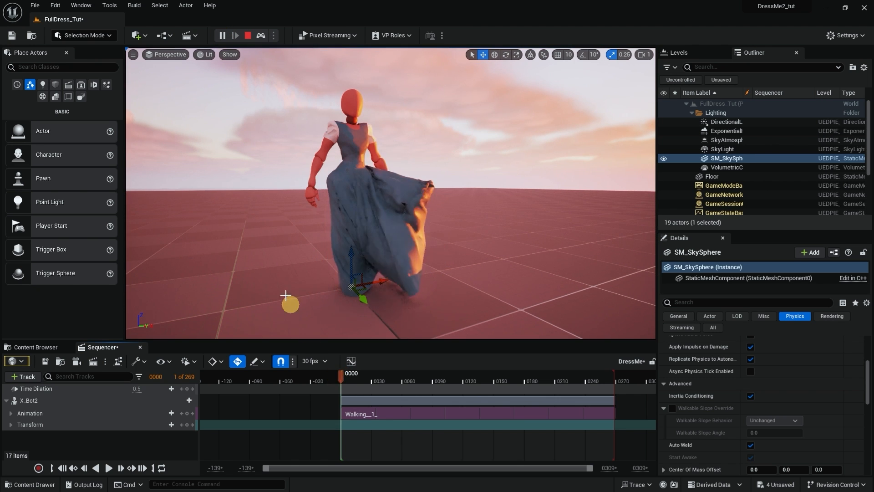
click(238, 244)
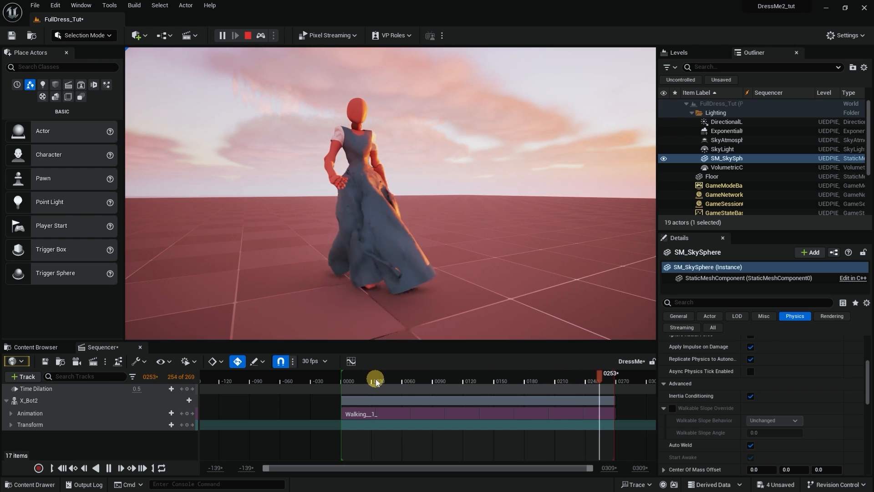
key(space)
drag(374, 381, 342, 377)
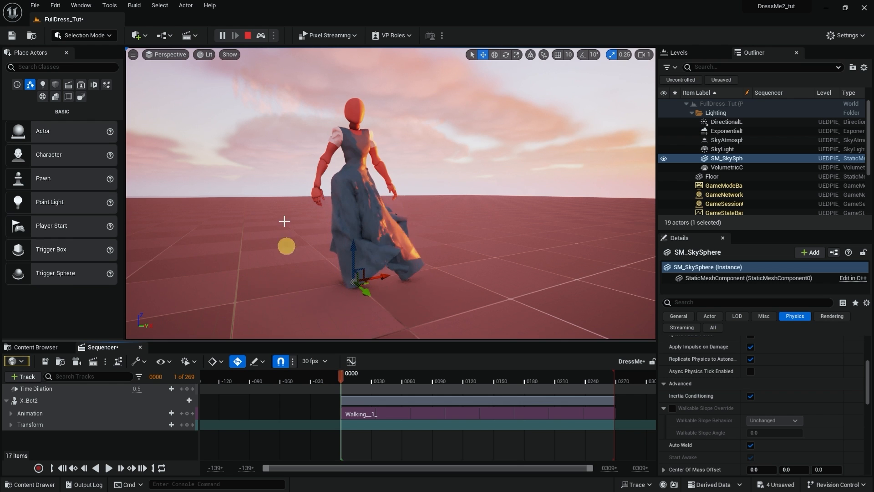
click(247, 35)
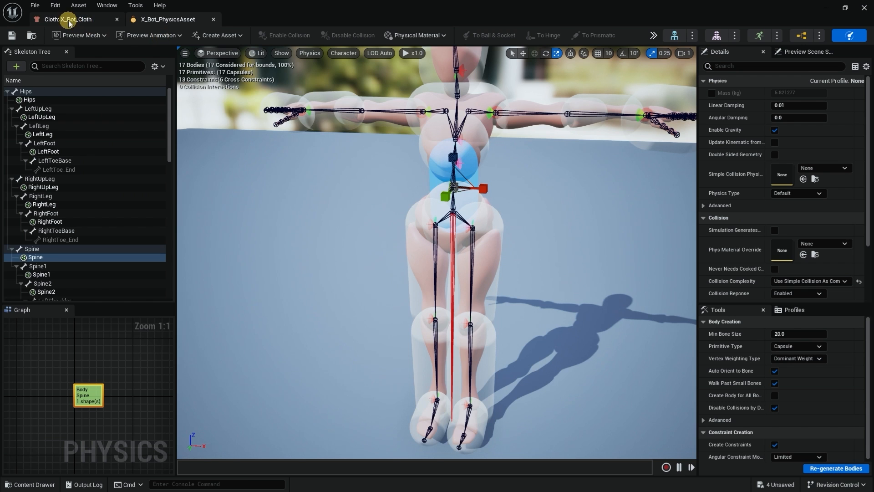
Step: Enable Use Self Collisions in the X_Bot_Cloth SimulationDefaultConfig node, set Self Collision Thickness to 0.2, and save the asset
click(69, 20)
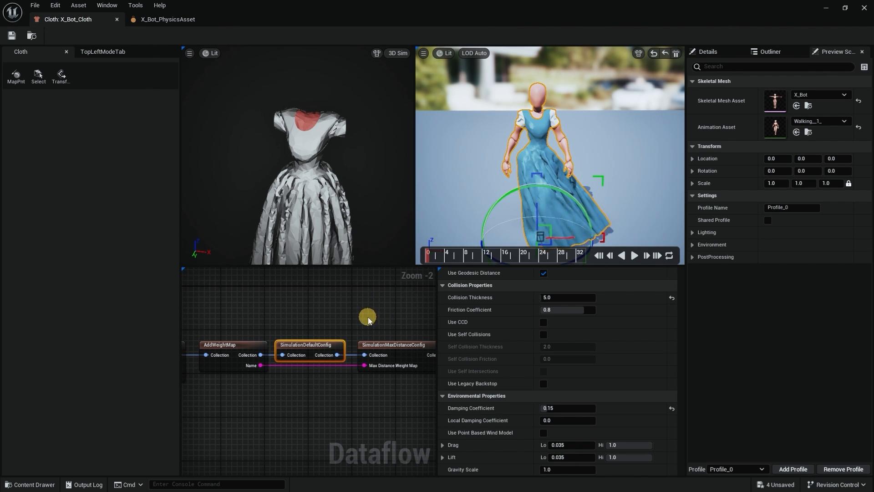
click(373, 328)
click(310, 348)
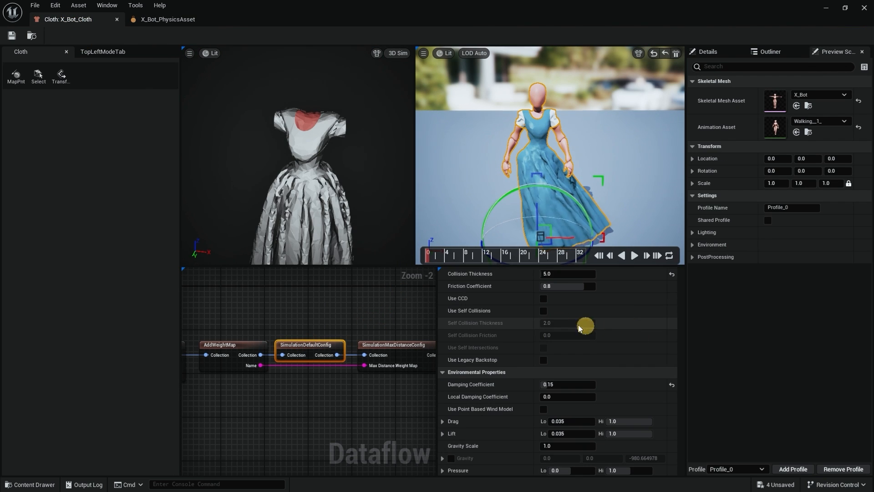
click(543, 312)
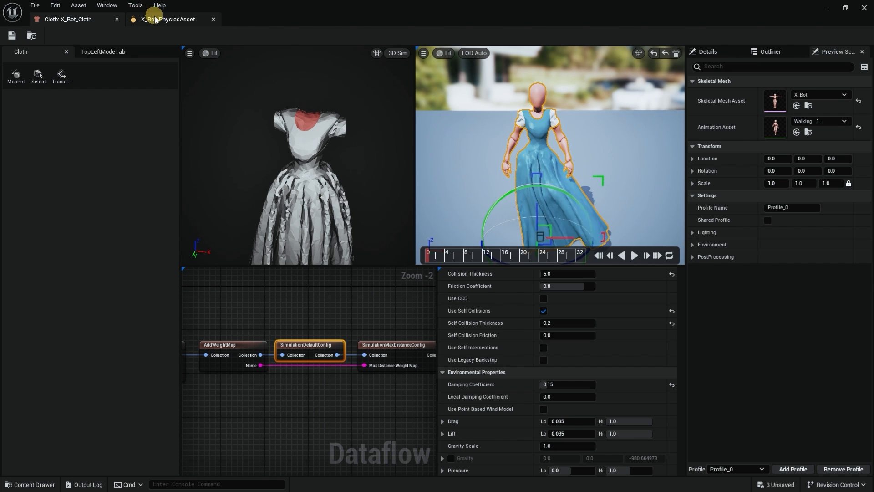
click(826, 9)
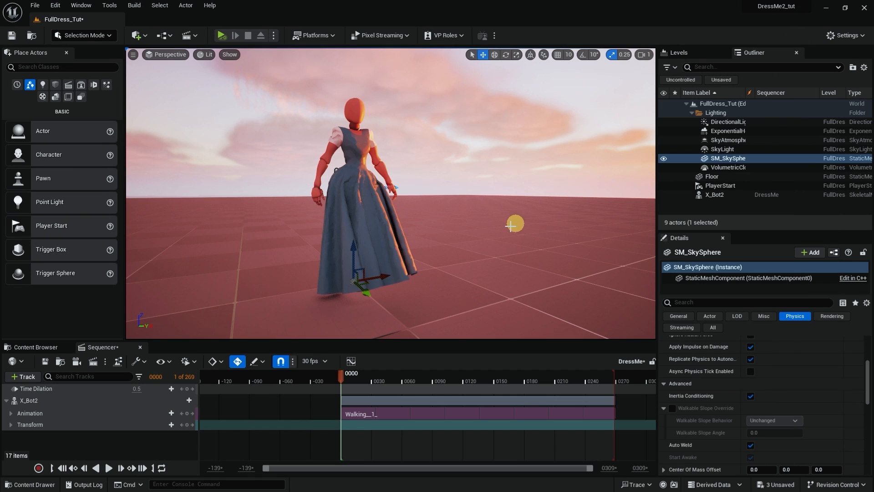
Step: Simulate the level and play the walking sequence, examining the dress's cloth motion from several angles
click(221, 35)
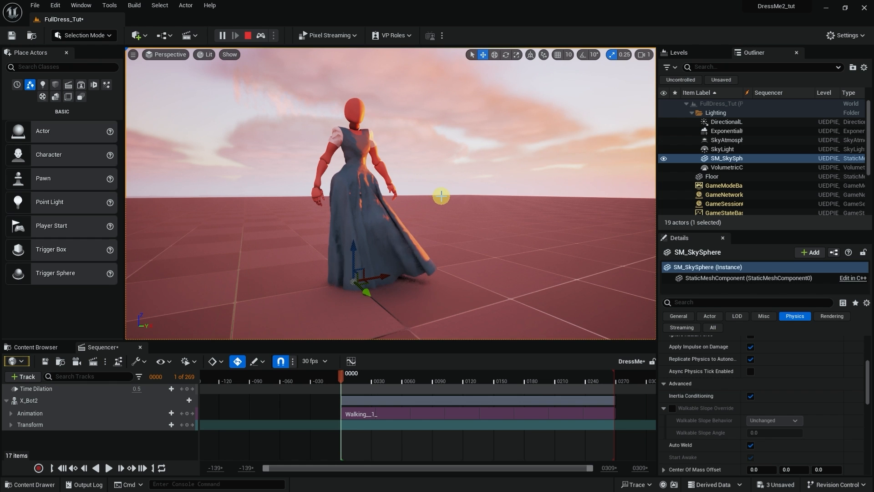
click(109, 469)
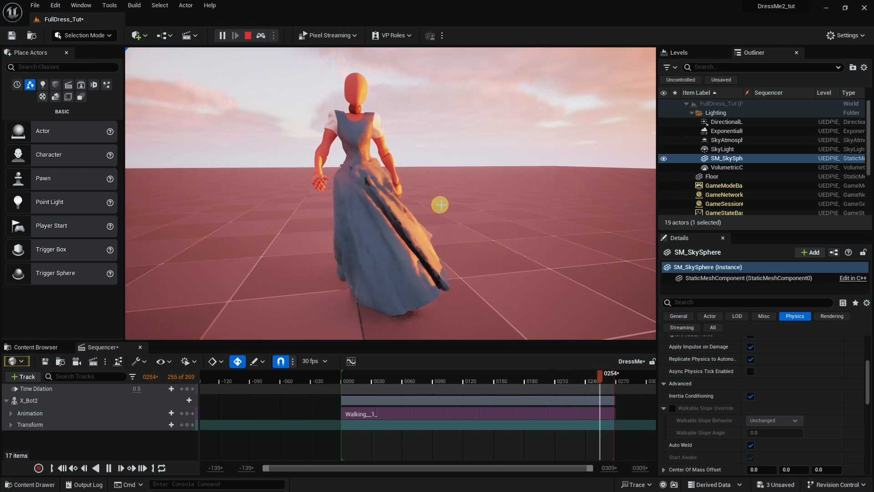
right_drag(439, 204, 486, 195)
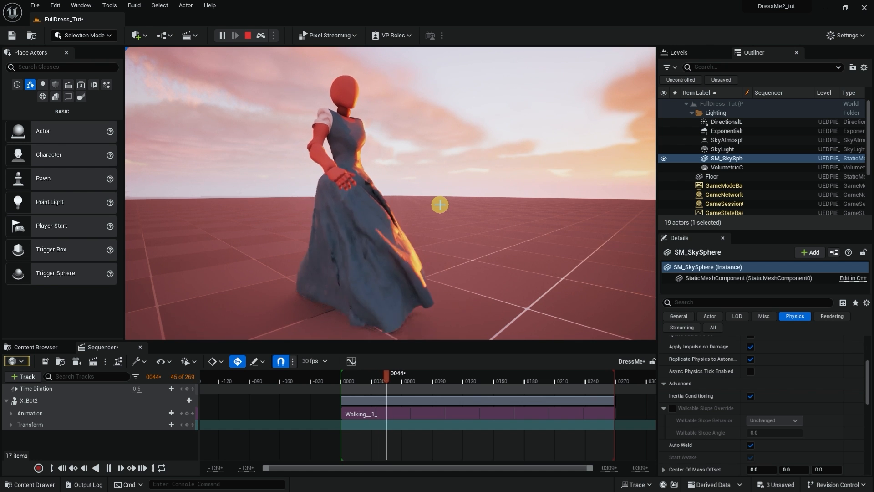
right_drag(439, 203, 271, 210)
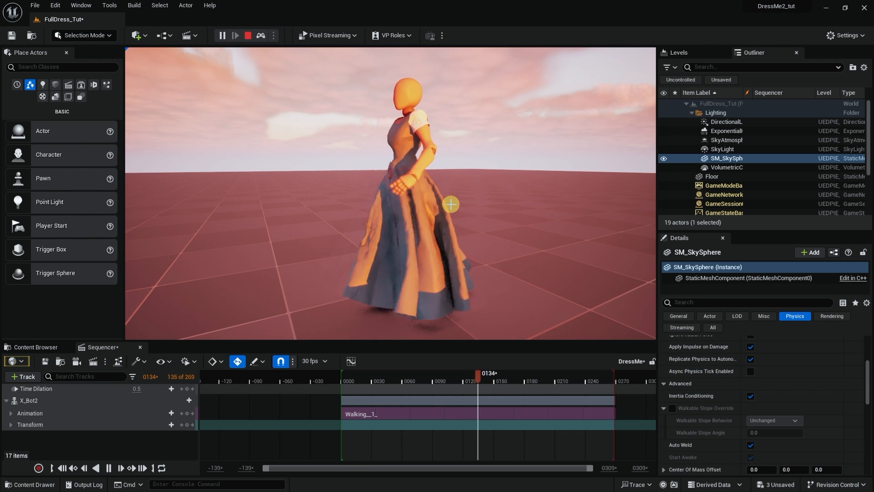
right_drag(481, 205, 583, 203)
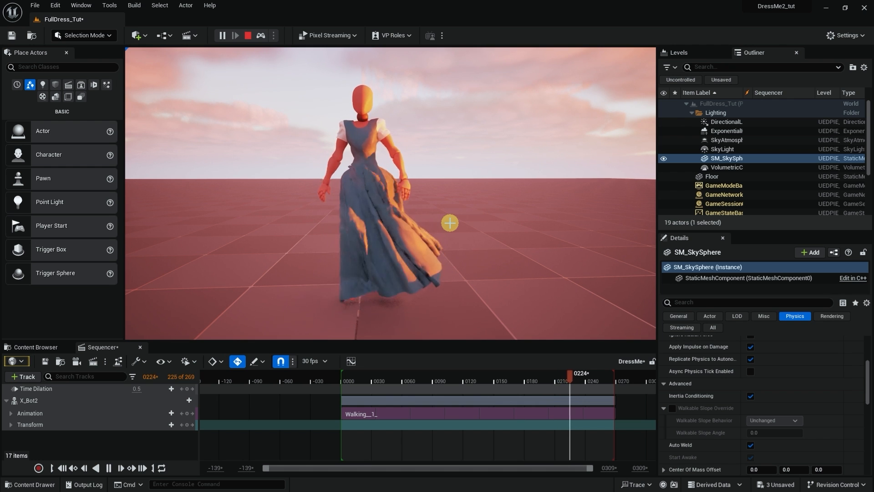
right_drag(450, 223, 357, 209)
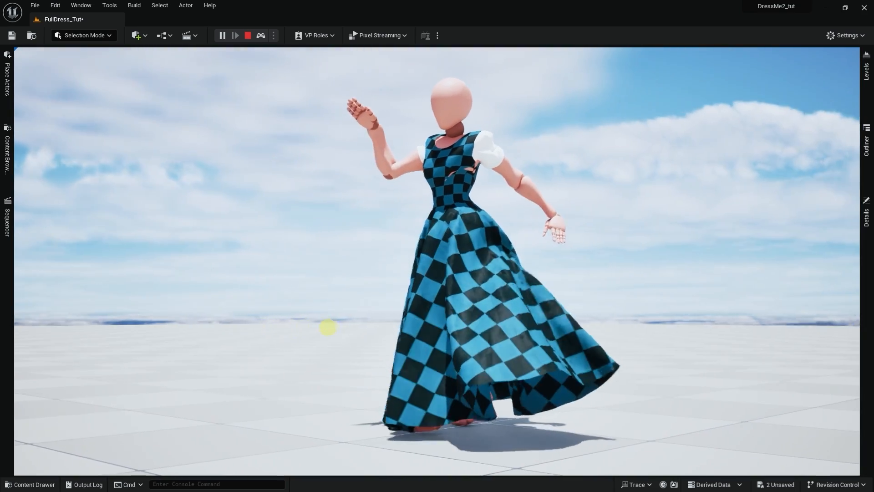
Step: Examine the checkered dress on the dancing character from different angles during the simulation
mouse_move(328, 328)
alt+mouse_down()
mouse_move(384, 324)
mouse_move(319, 320)
alt+mouse_up()
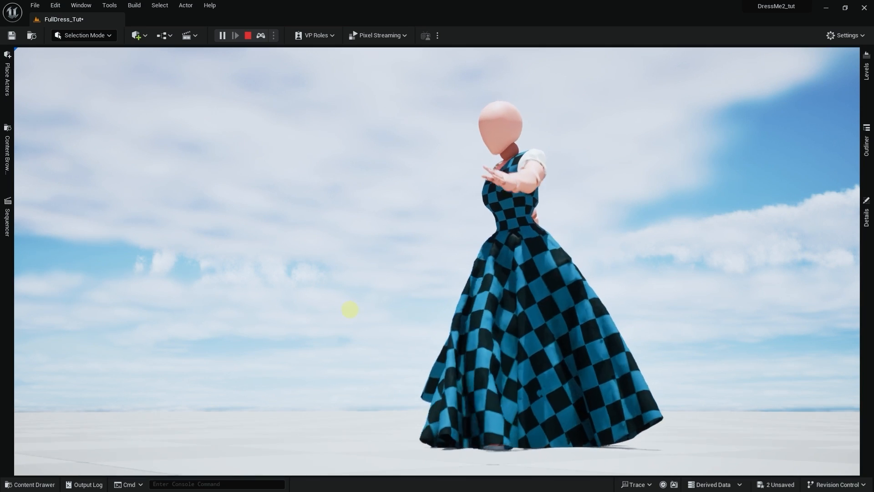
alt+drag(344, 308, 378, 316)
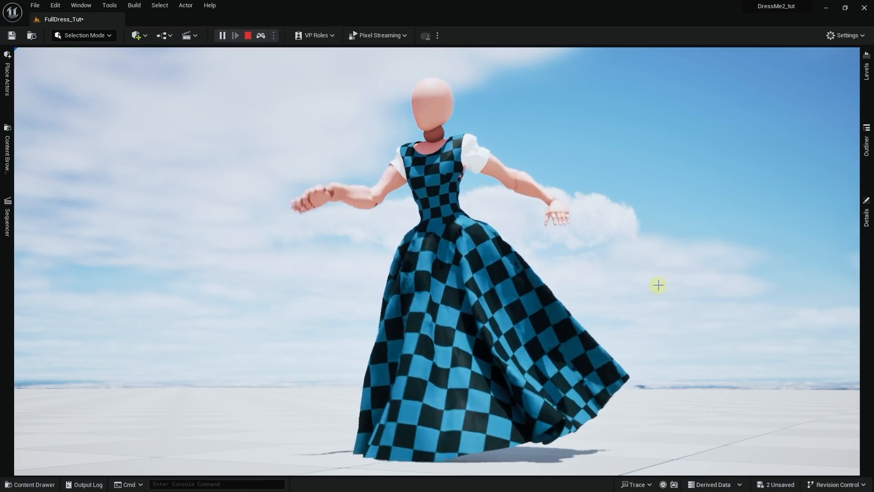
alt+drag(672, 279, 549, 336)
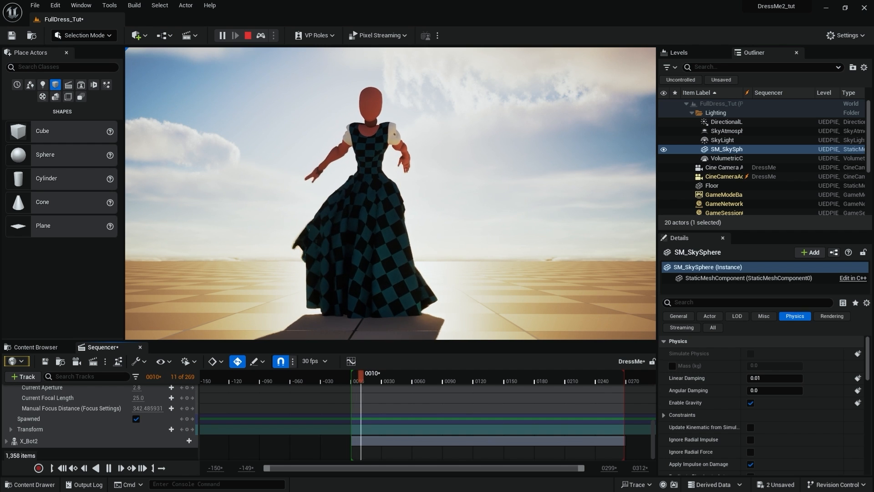